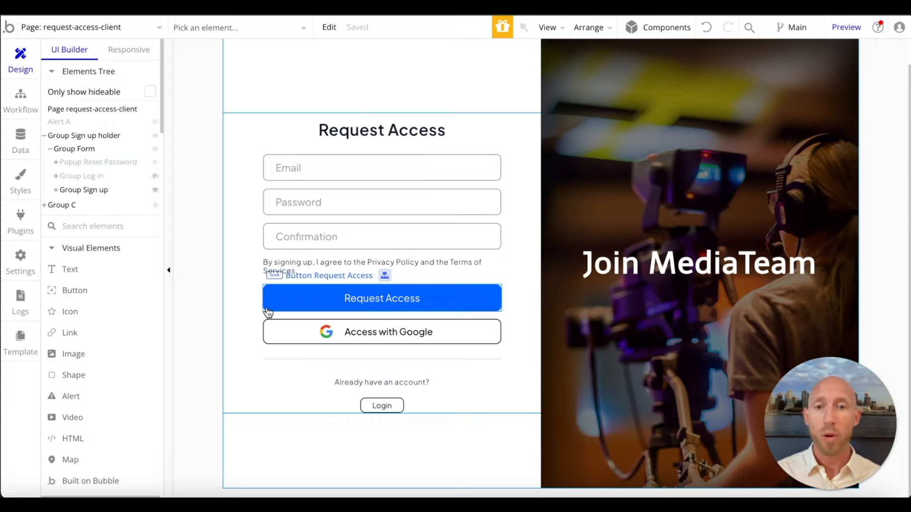
- Duplicate the Access with Google button group on the sign-up form
double_click(282, 334)
key(super+c)
key(super+v)
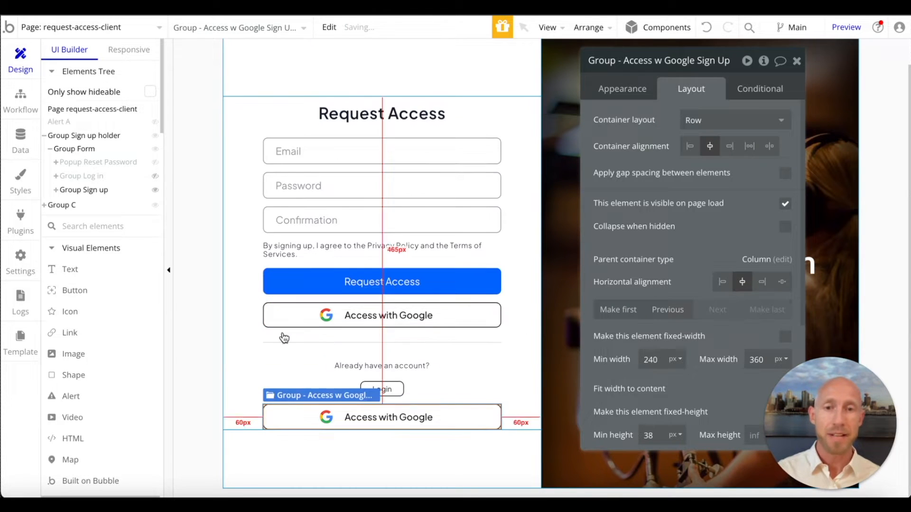
- Change the duplicated button group's text to "Access with Facebook"
click(423, 418)
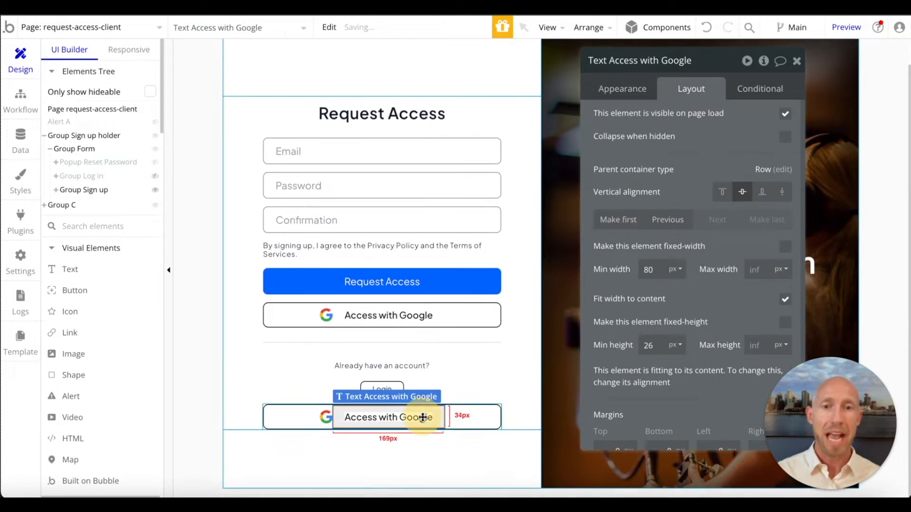
click(619, 91)
triple_click(658, 121)
double_click(658, 122)
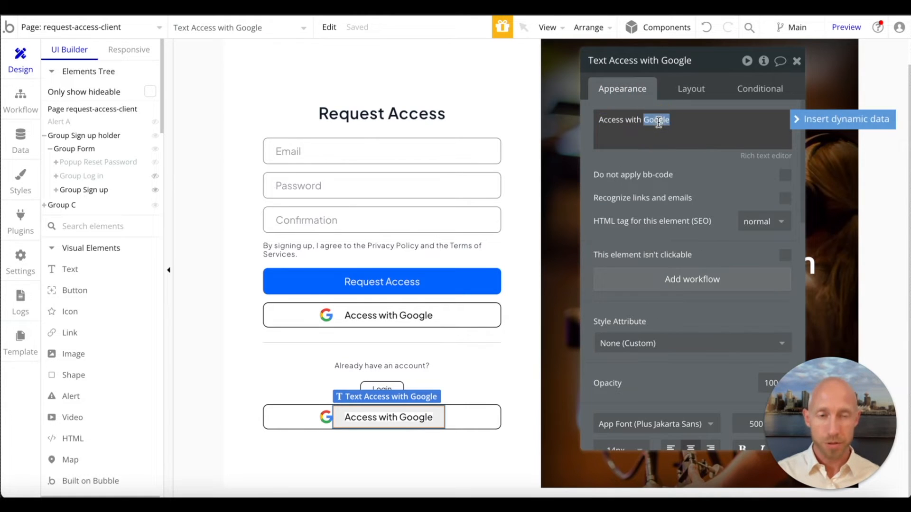
text(Facebook)
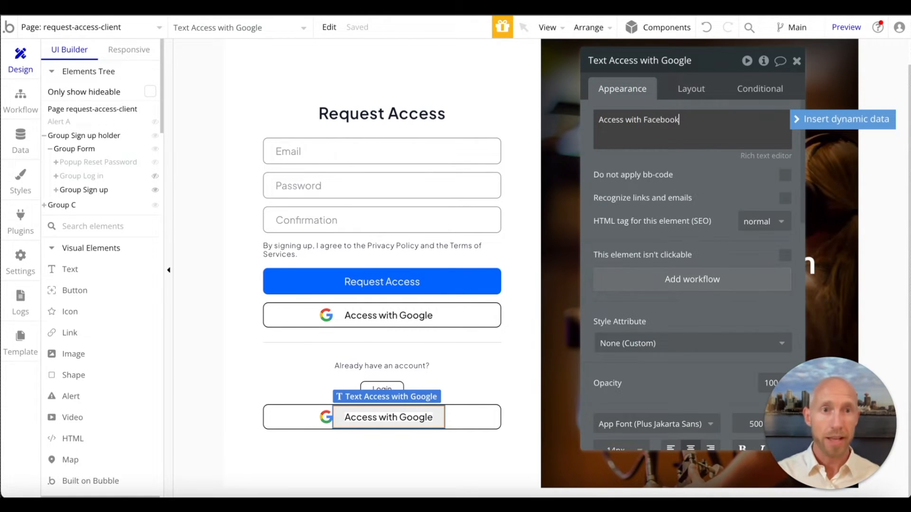
click(695, 175)
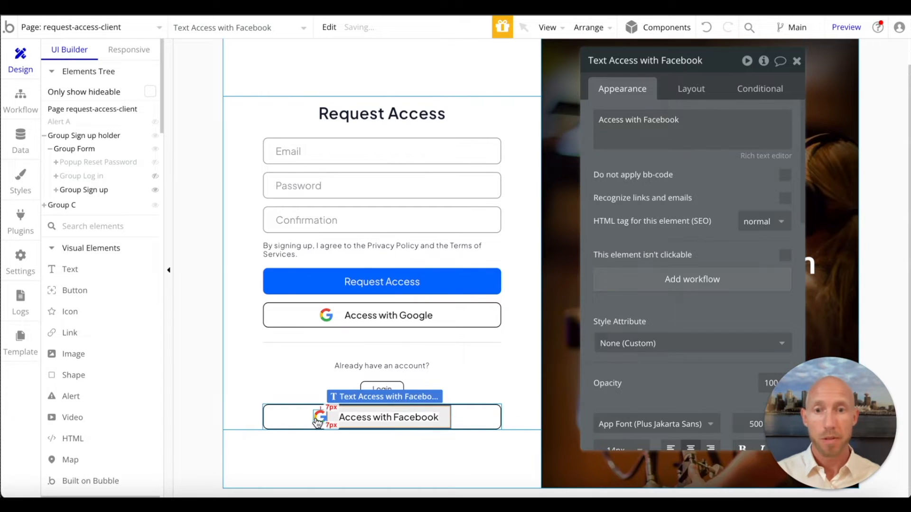
- Replace the Google icon in the Access with Facebook group with the copied Facebook logo SVG link as its dynamic image
click(317, 419)
click(731, 179)
key(super+a)
key(super+v)
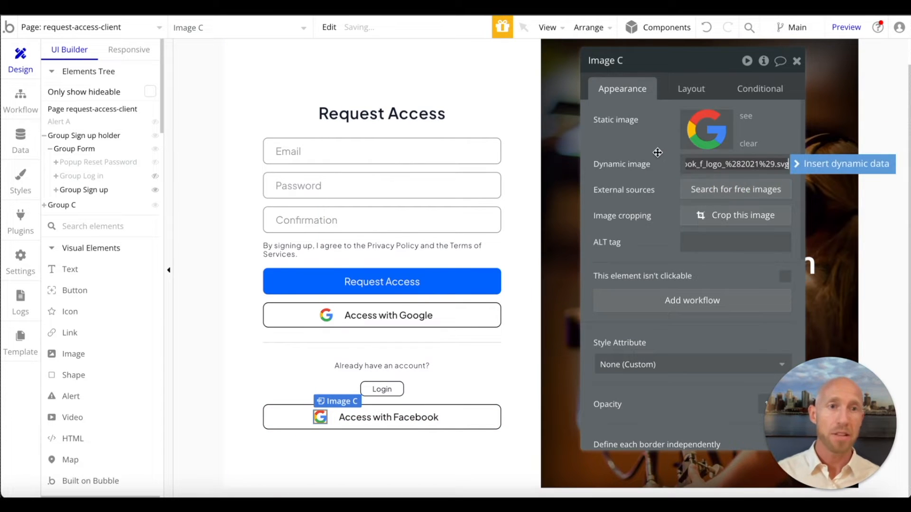
click(657, 152)
- Move the Access with Facebook group up three places in the column, directly under the Access with Google group
click(485, 422)
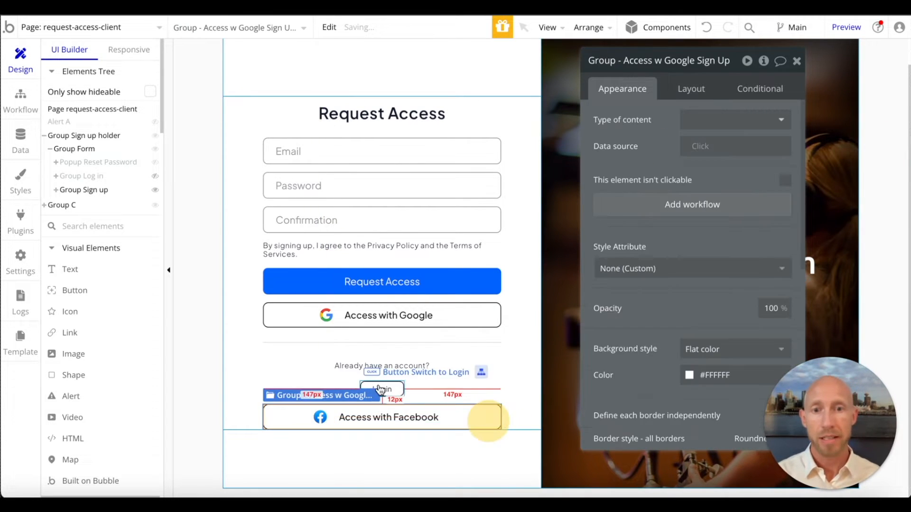
click(691, 90)
click(669, 322)
click(669, 321)
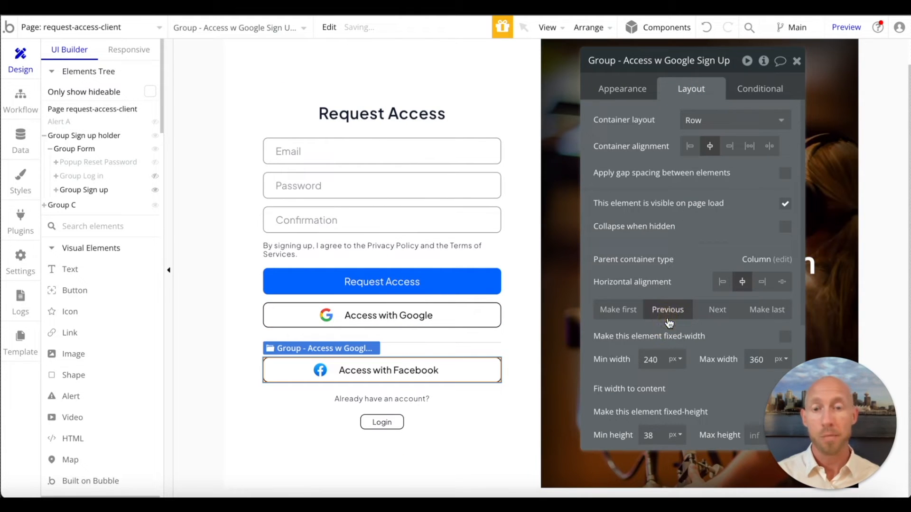
click(669, 322)
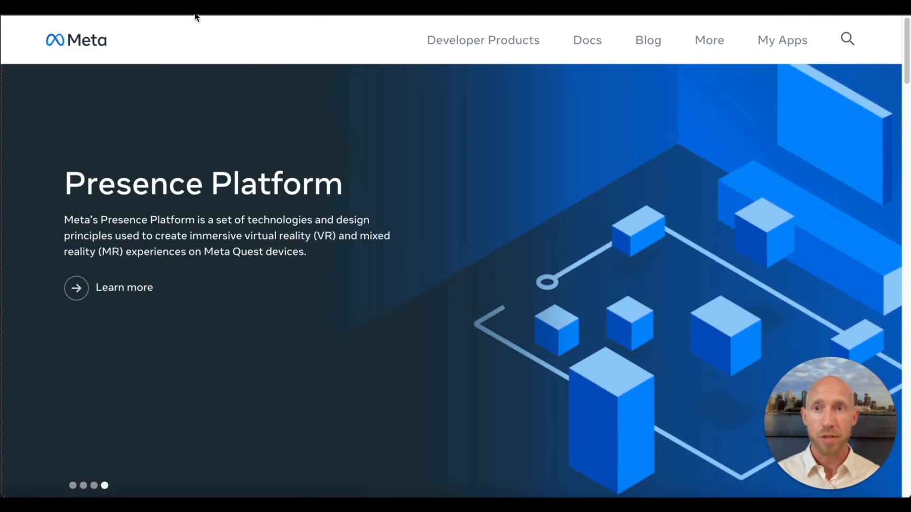
- In Meta for Developers, start a new app from My Apps with the use case "Allow people to log in with their Facebook account"
click(245, 75)
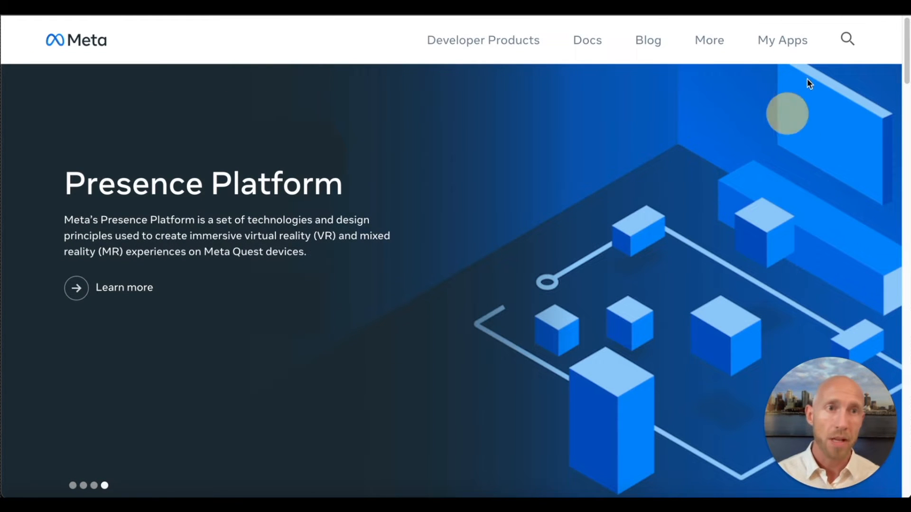
click(773, 44)
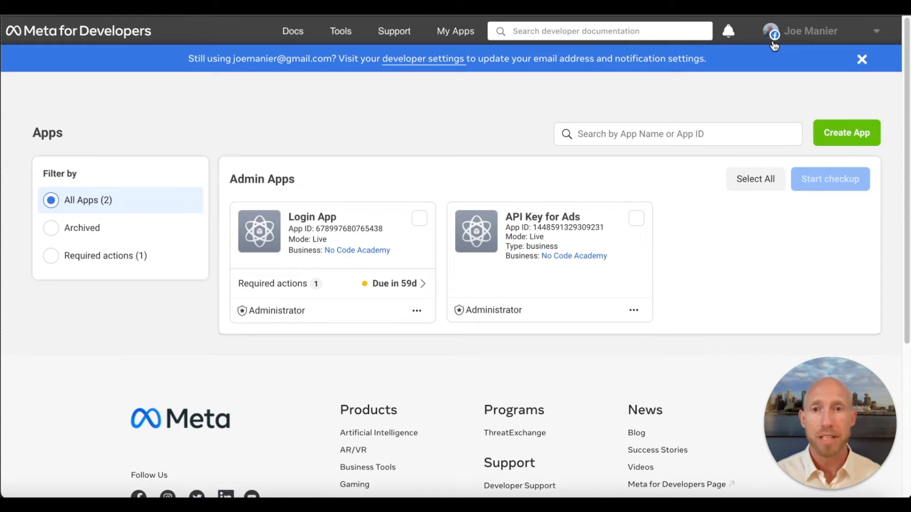
click(382, 102)
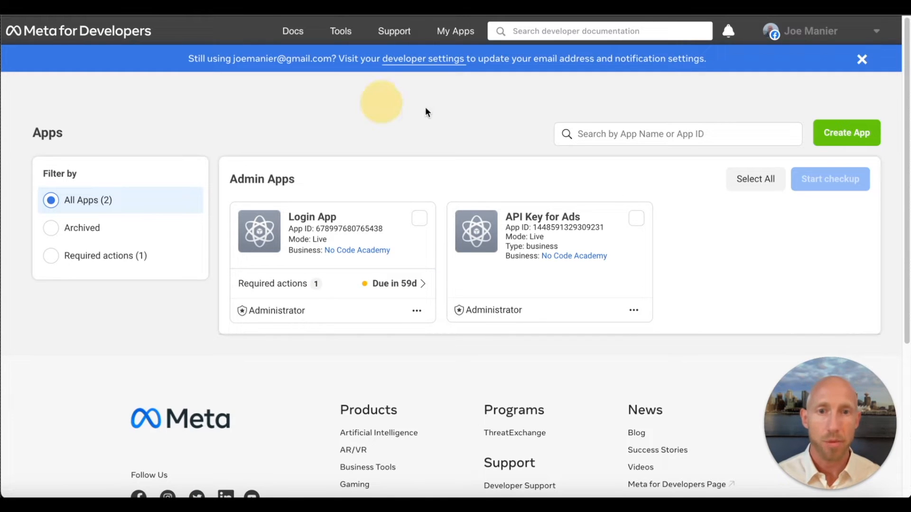
click(849, 139)
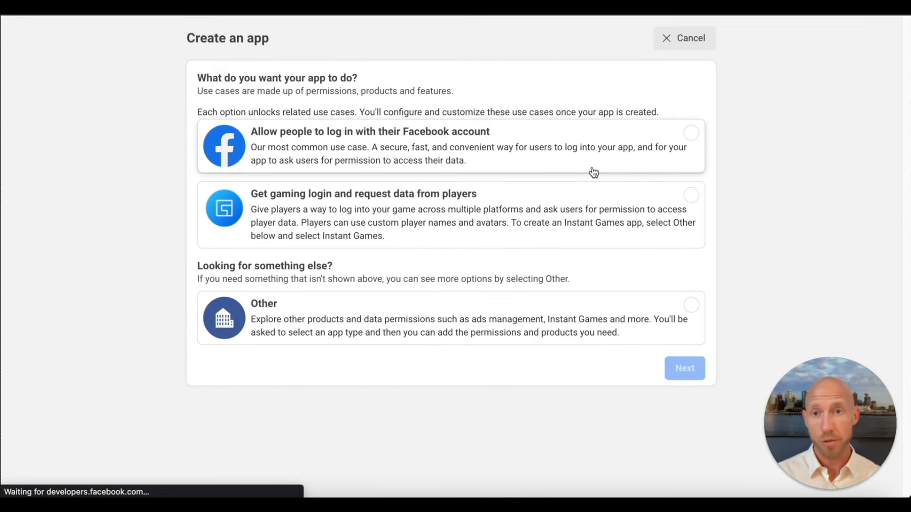
click(506, 157)
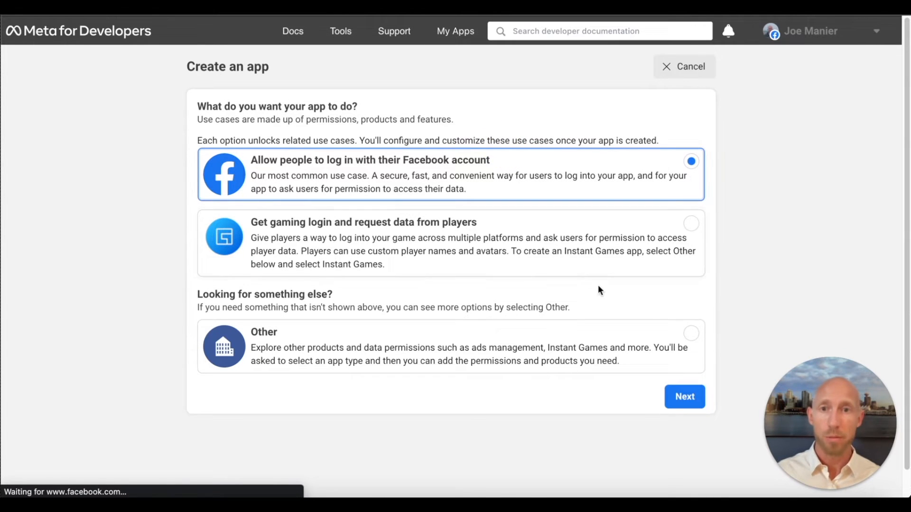
click(690, 397)
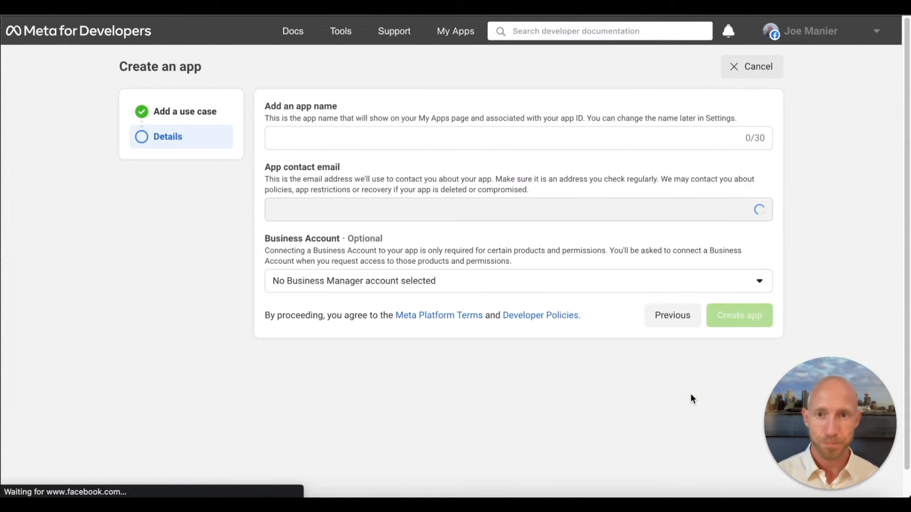
- Name the new app "Remote Media Facebook Login"
click(499, 140)
text(RemoteMe)
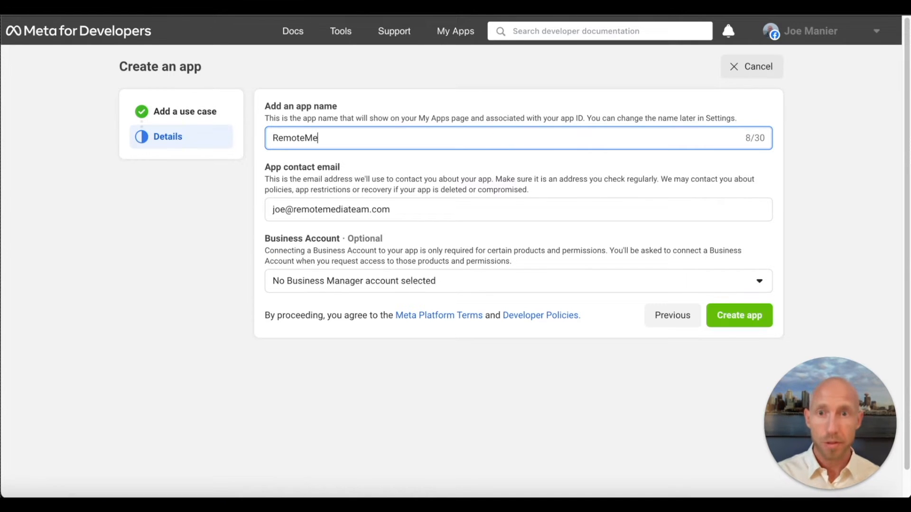
key(BackSpace)
key(BackSpace)
text(Media Facebook Login)
- Assign the No Code Academy business account and try to create the app
click(450, 284)
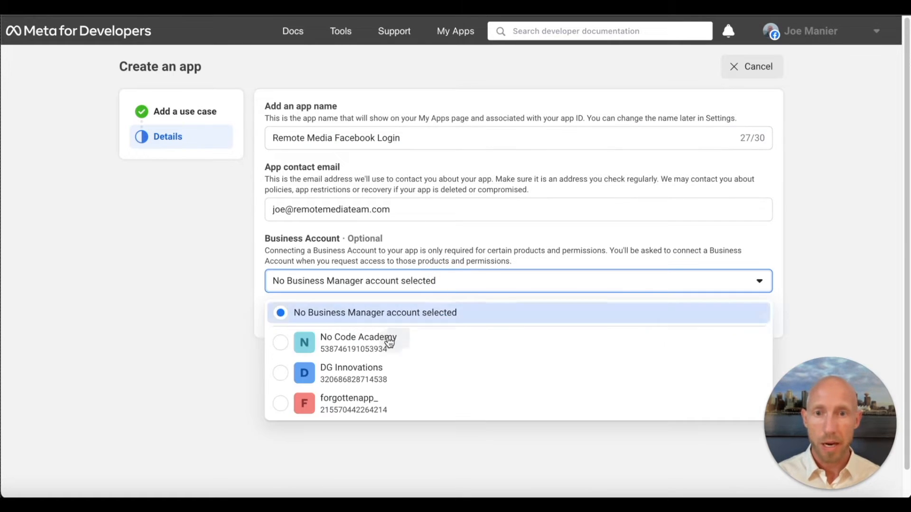
click(423, 350)
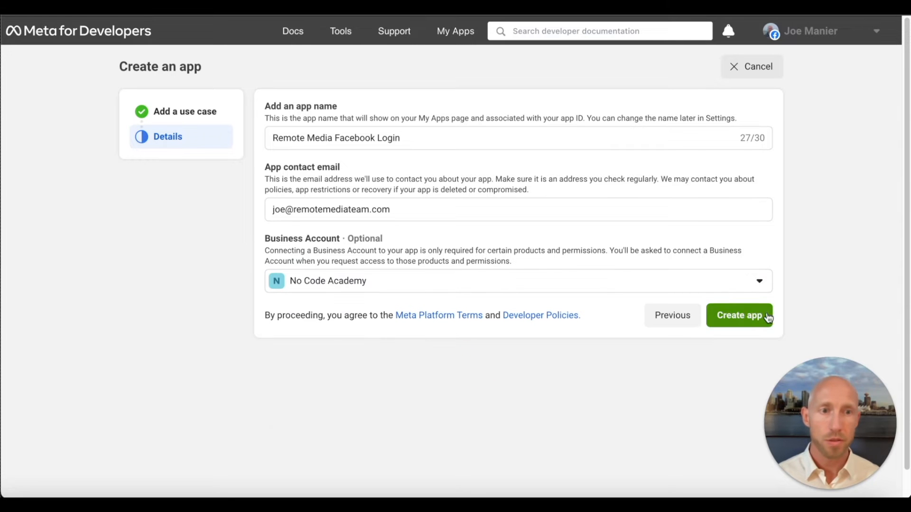
click(741, 316)
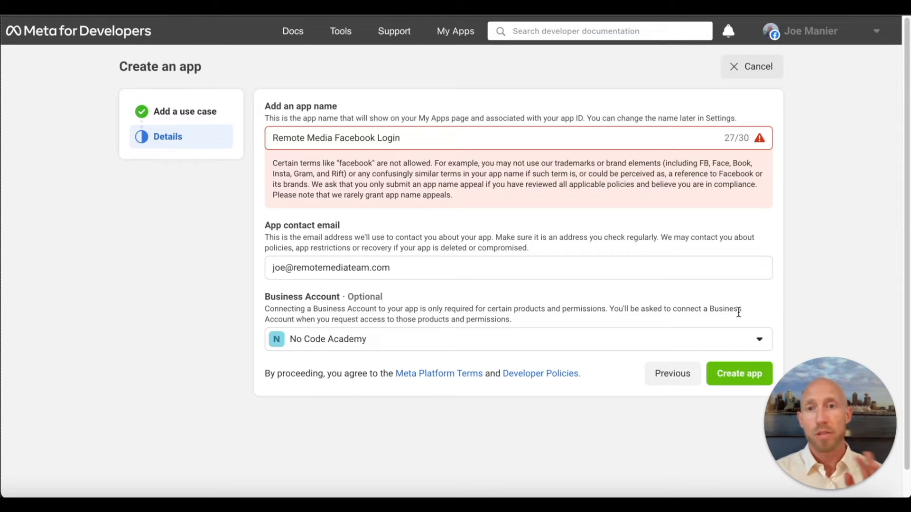
- Shorten the app name to "Remote Media Login" and create the app
double_click(360, 137)
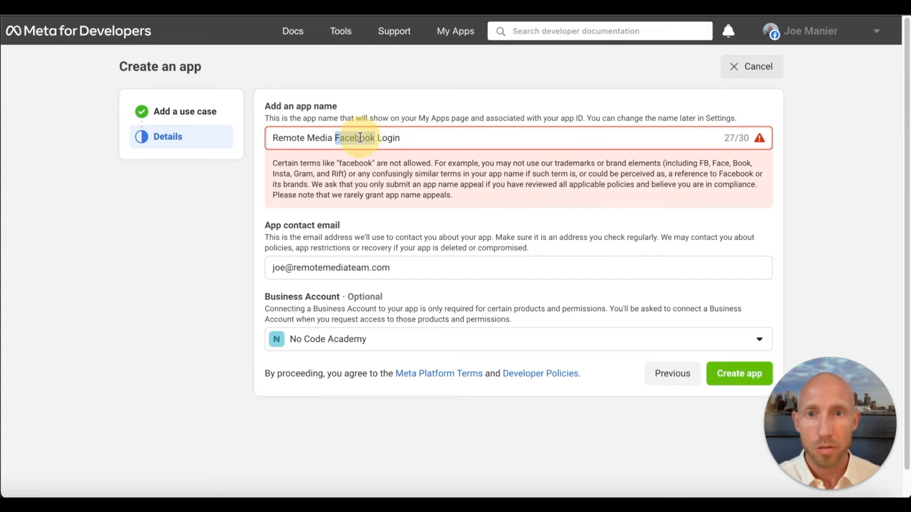
key(BackSpace)
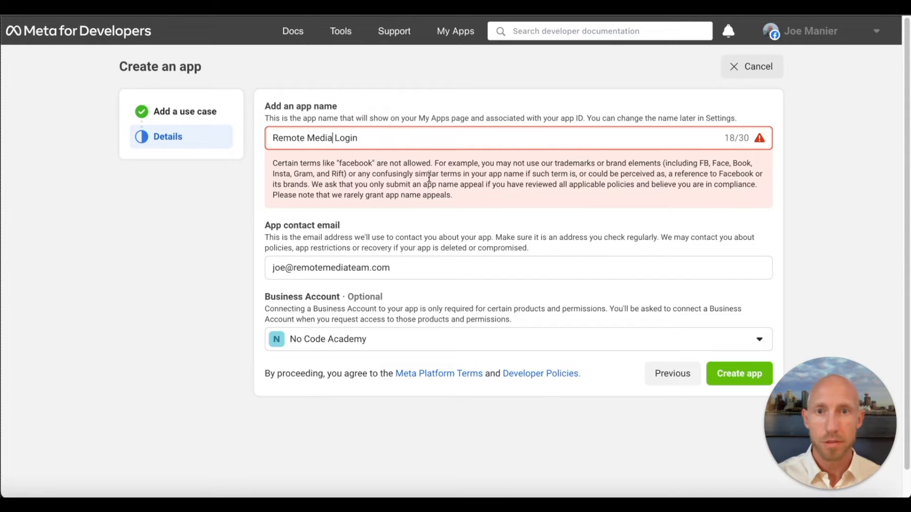
click(740, 378)
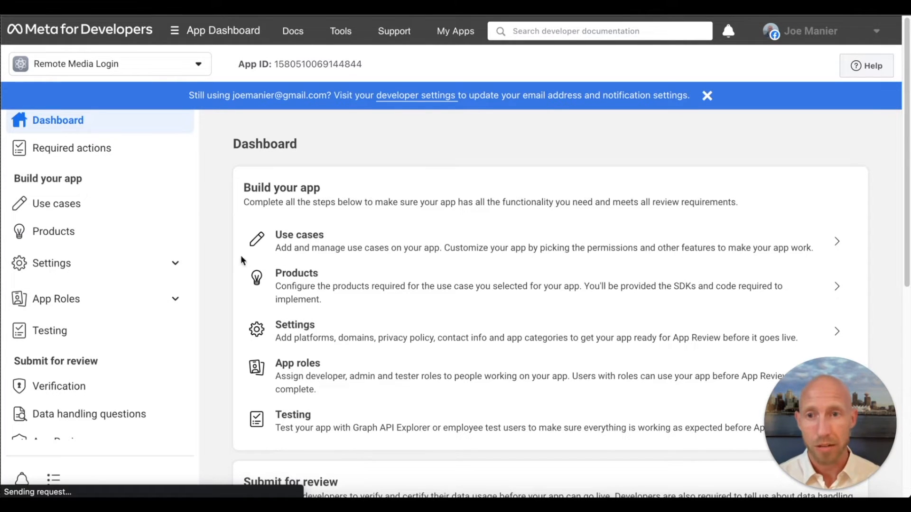
- Add the email permission to the app's Authentication and account creation use case
scroll(132, 344, down, 3)
click(96, 422)
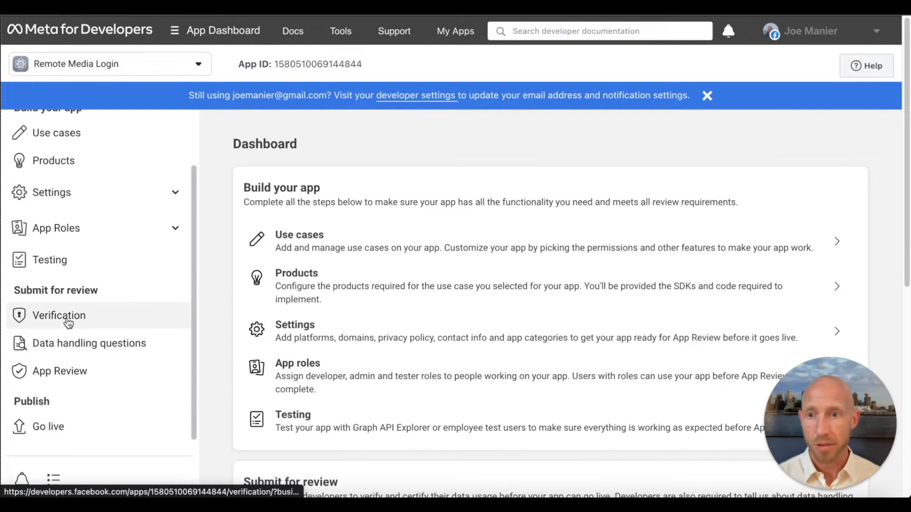
scroll(156, 256, up, 3)
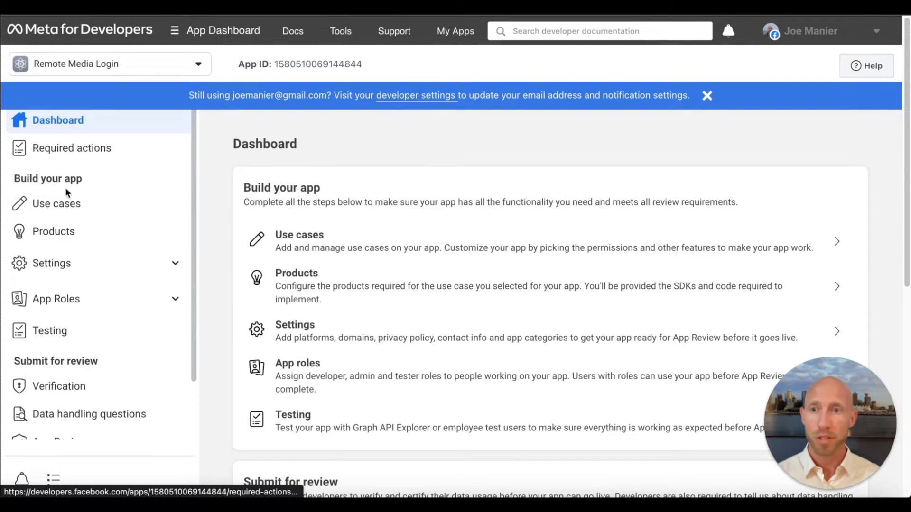
click(64, 208)
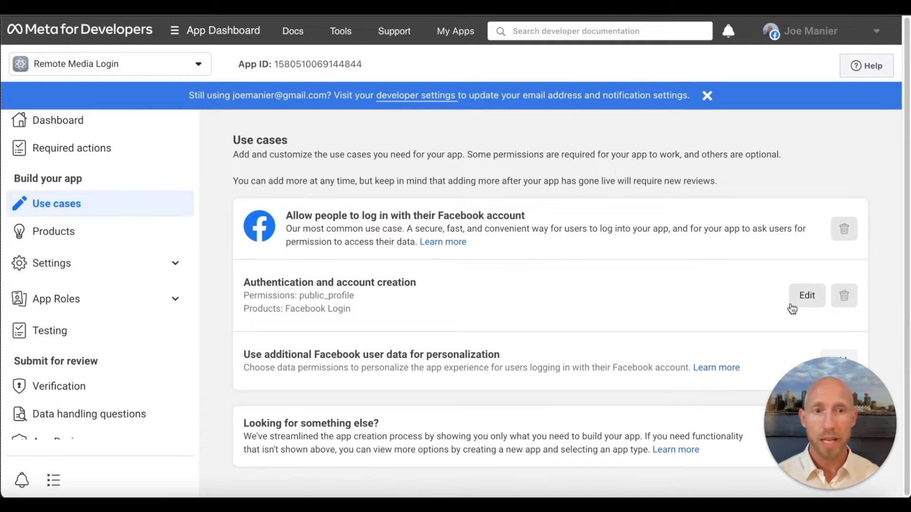
click(805, 295)
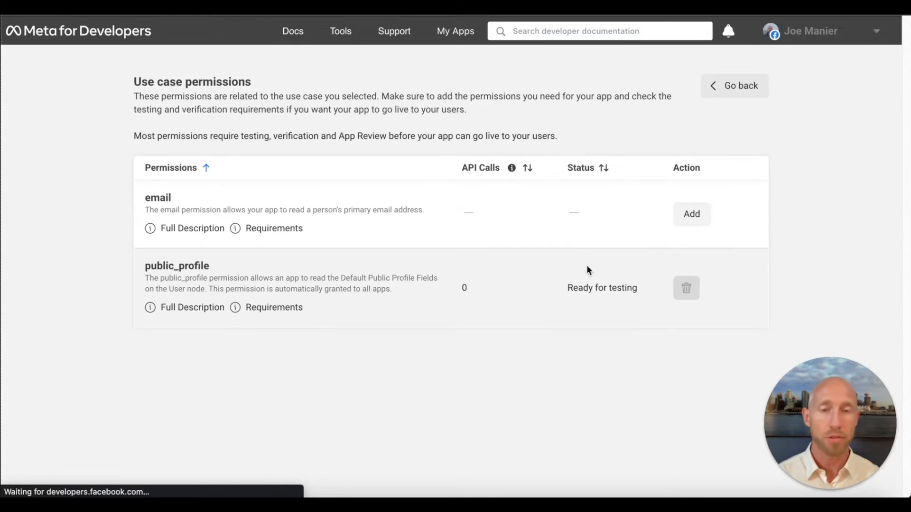
click(688, 212)
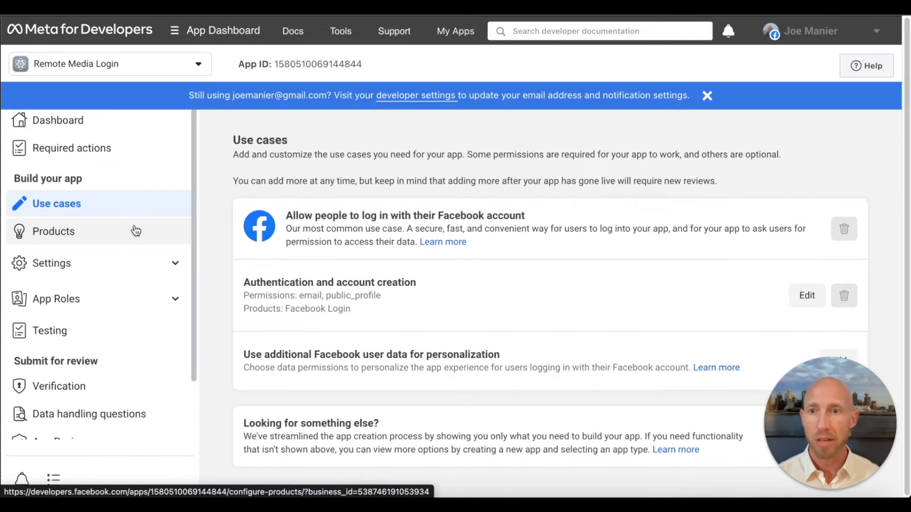
click(177, 264)
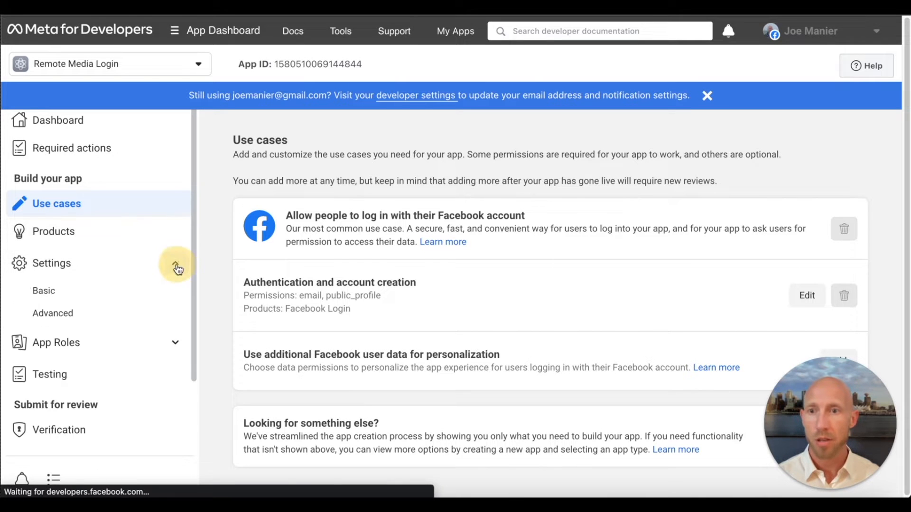
click(94, 293)
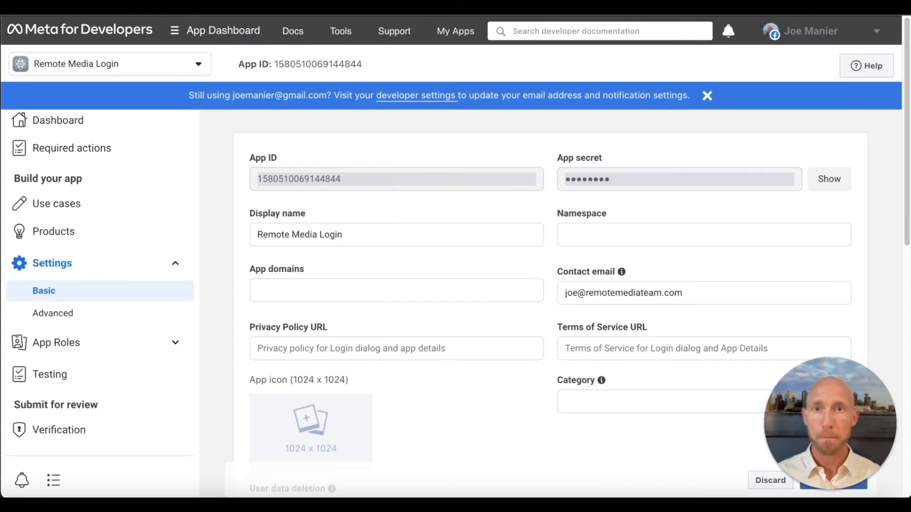
click(374, 290)
text(https://remotemediateam.com/)
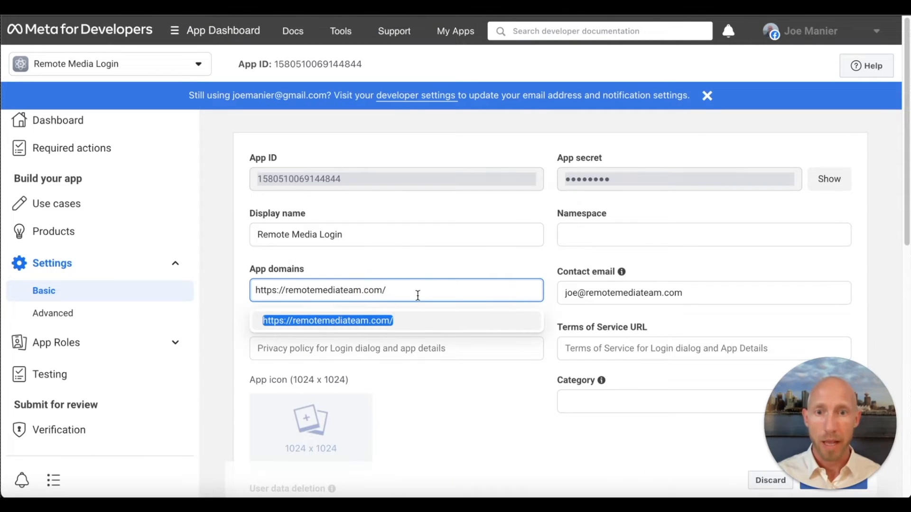
click(393, 322)
click(393, 349)
text(https://remotemediateam.com/)
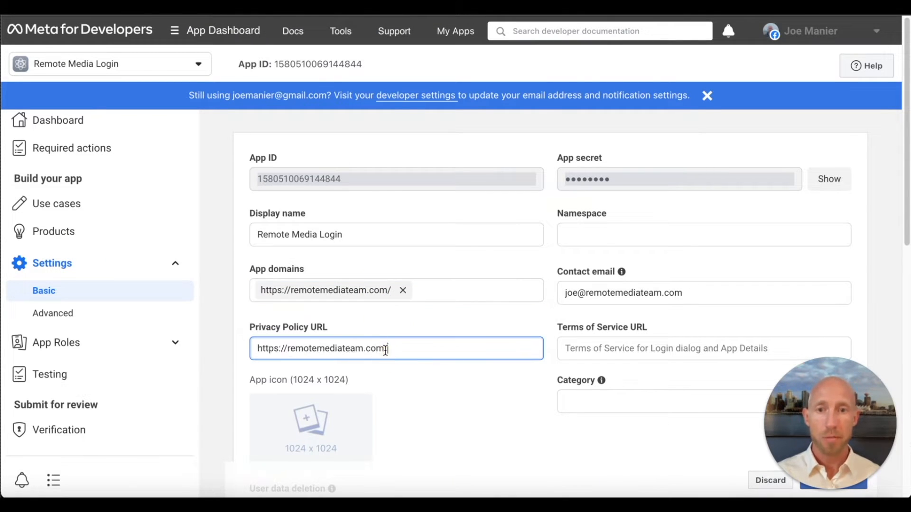
text(pri)
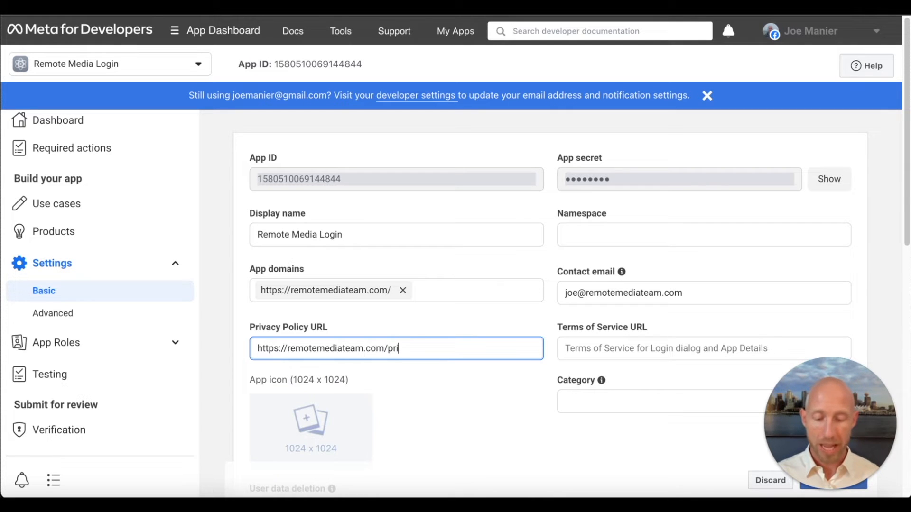
text(vacy)
key(ctrl+a)
key(ctrl+c)
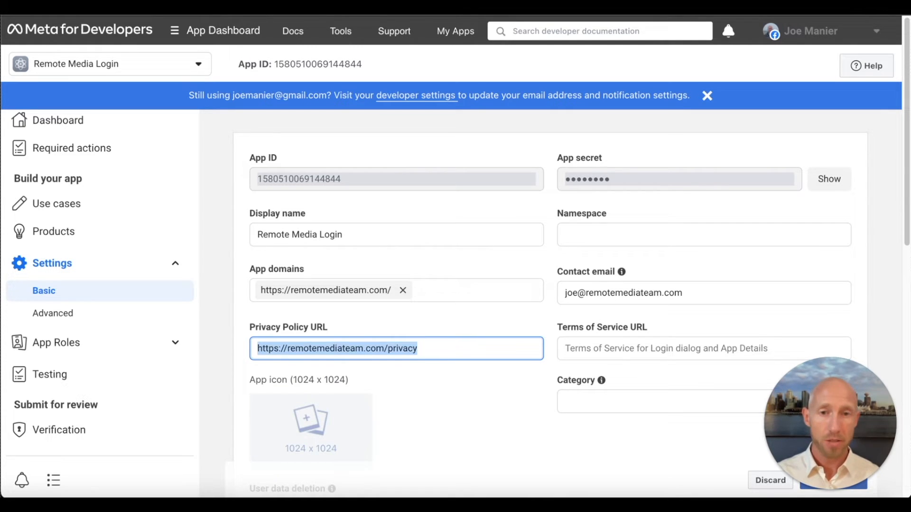
click(653, 351)
key(ctrl+v)
text(terms)
triple_click(701, 348)
key(ctrl+c)
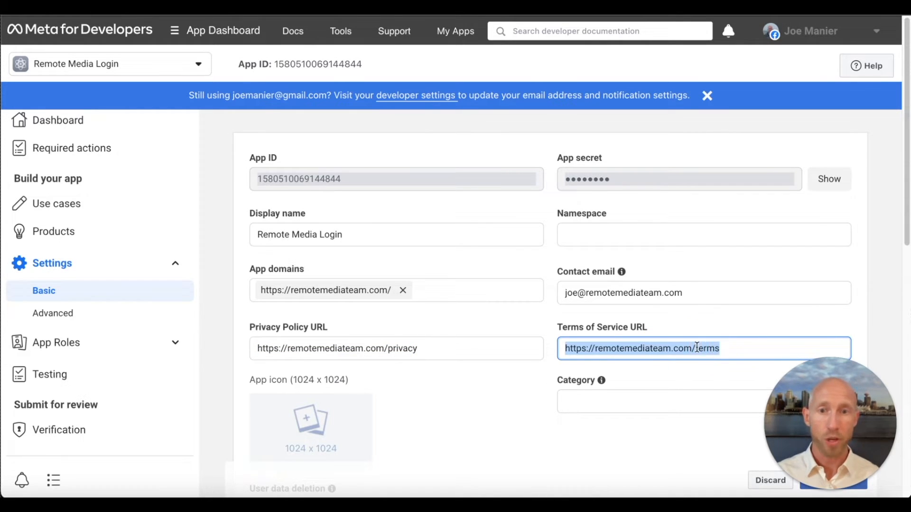
scroll(626, 298, down, 2)
click(377, 446)
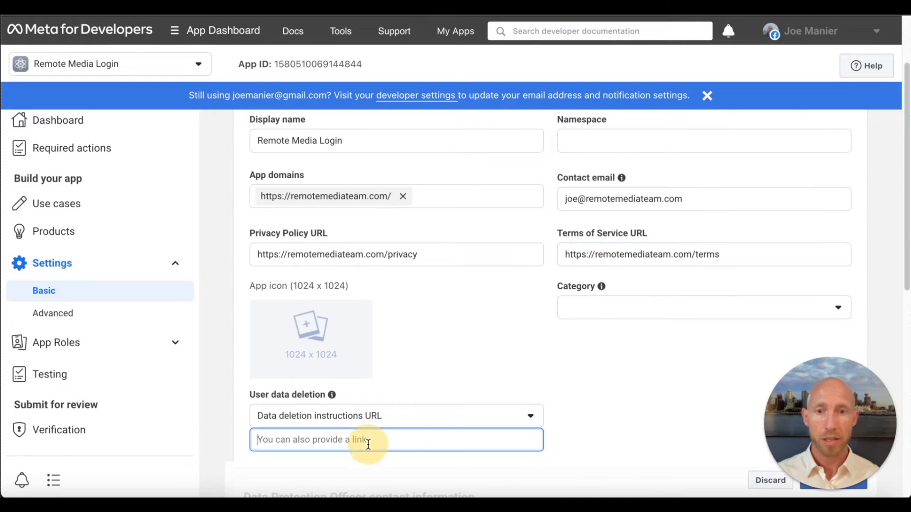
key(ctrl+v)
scroll(543, 356, up, 2)
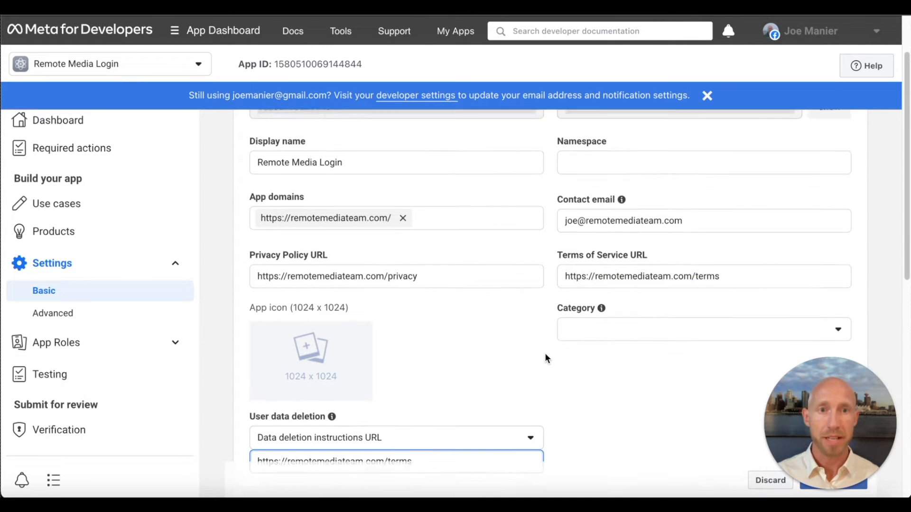
- Add Website as a platform in the app's basic settings
scroll(522, 306, down, 10)
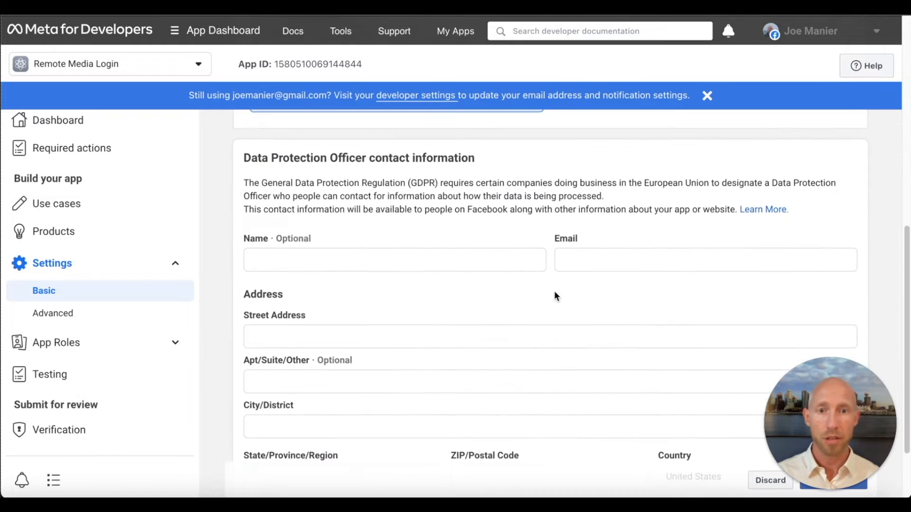
click(518, 439)
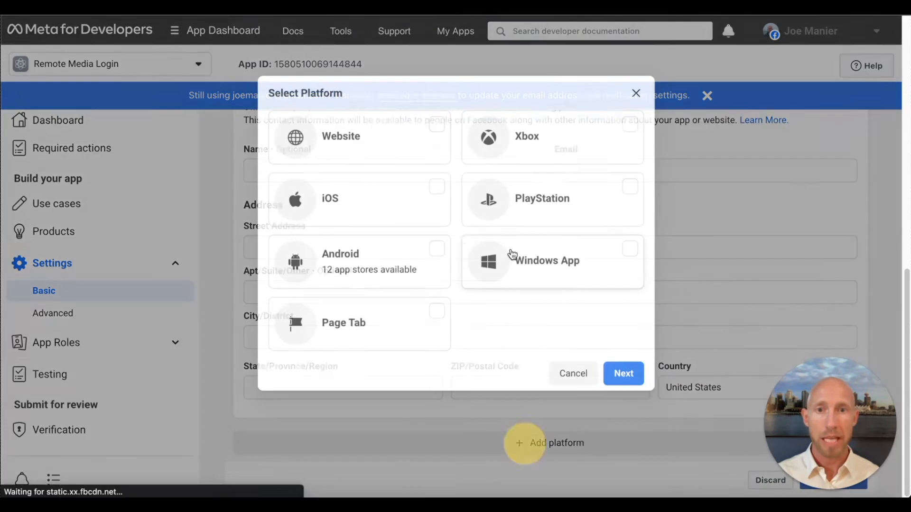
click(413, 148)
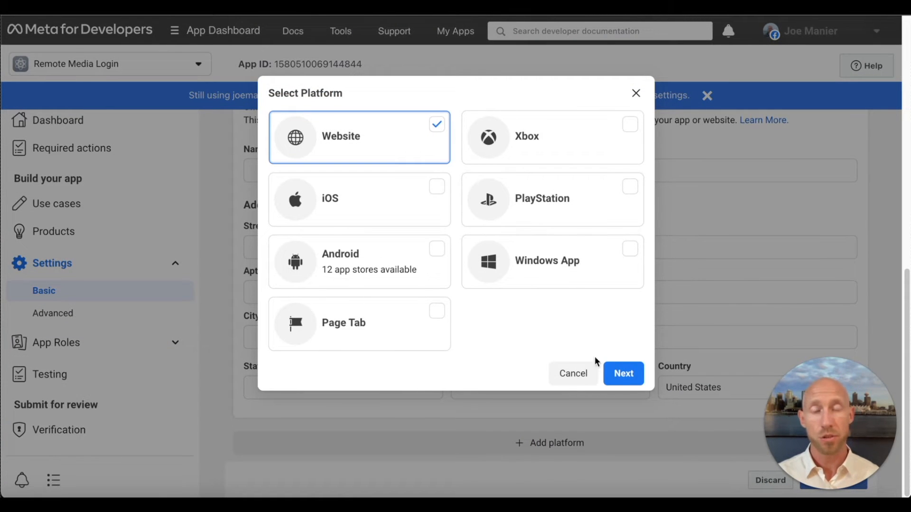
click(625, 374)
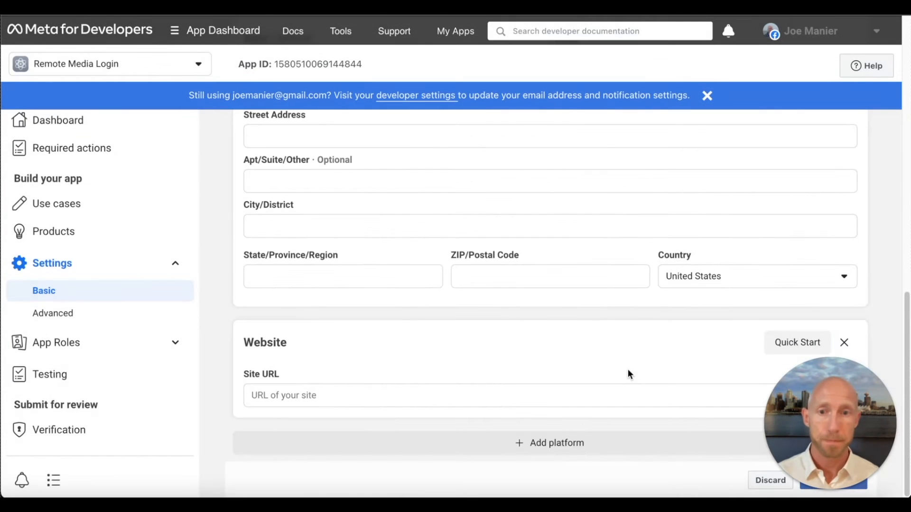
click(396, 395)
key(ctrl+v)
double_click(396, 395)
key(BackSpace)
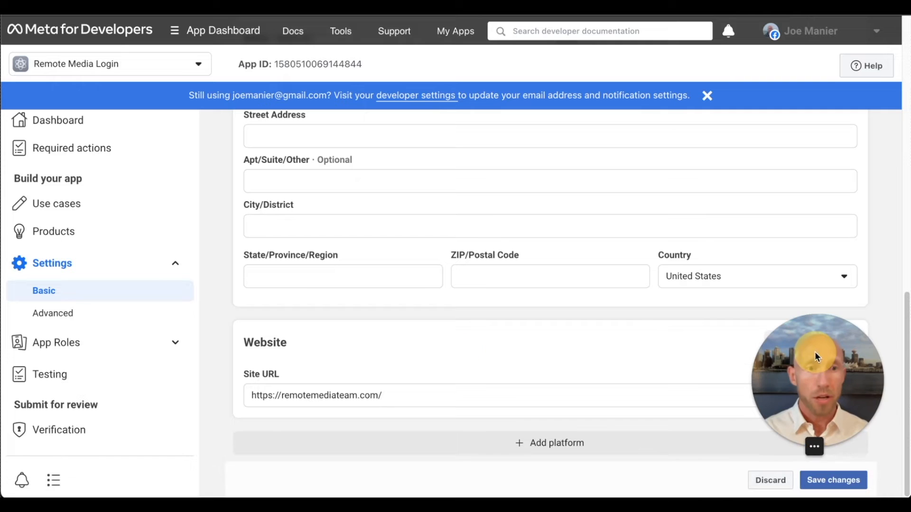
click(865, 483)
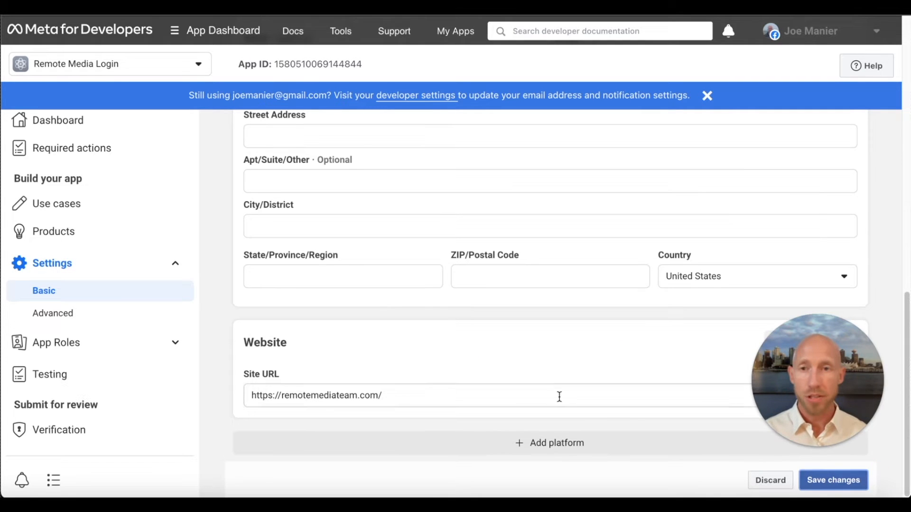
scroll(634, 370, up, 10)
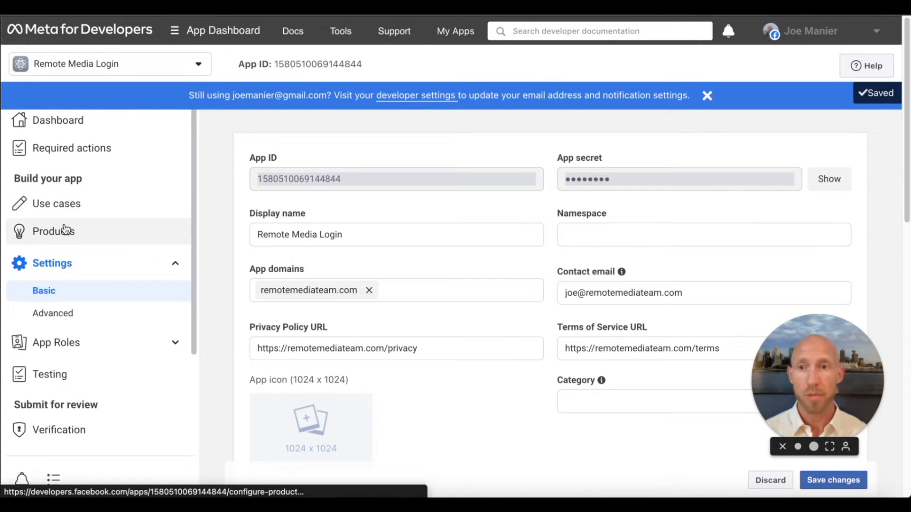
- Leave the basic settings page and open the Facebook Login product's settings
click(65, 230)
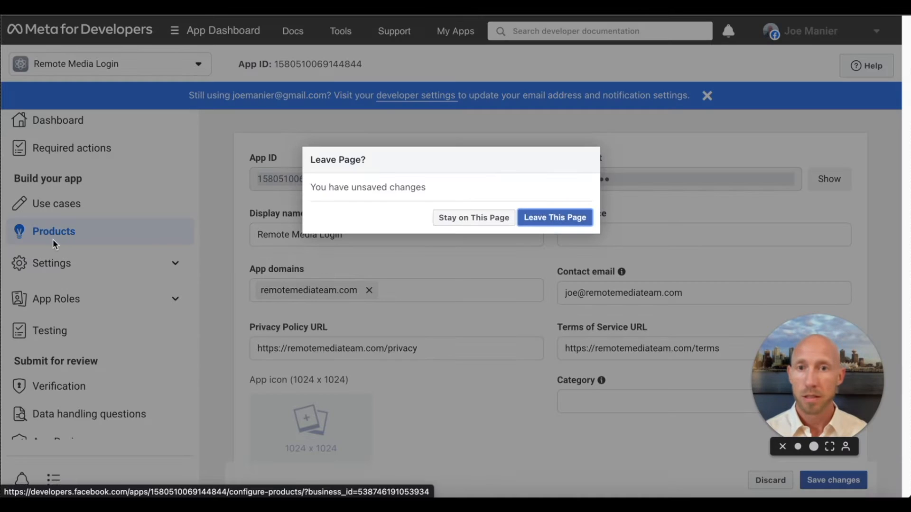
click(549, 219)
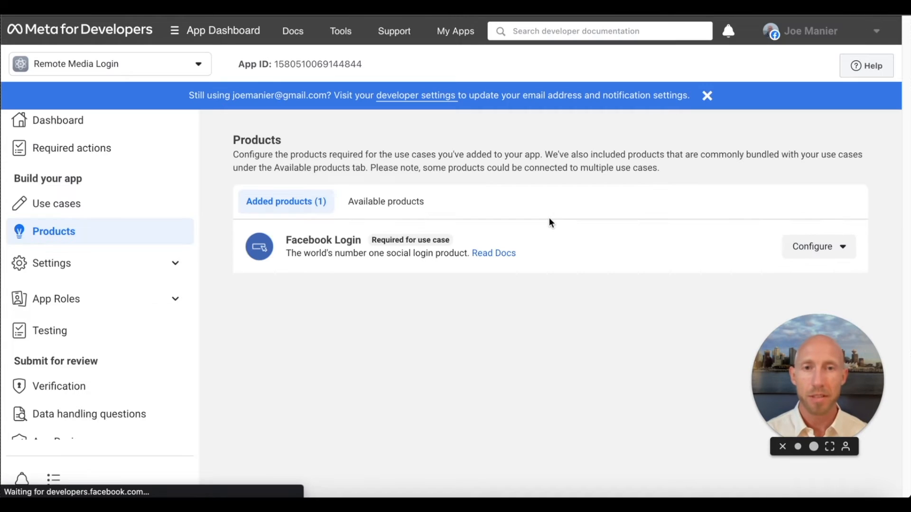
click(799, 244)
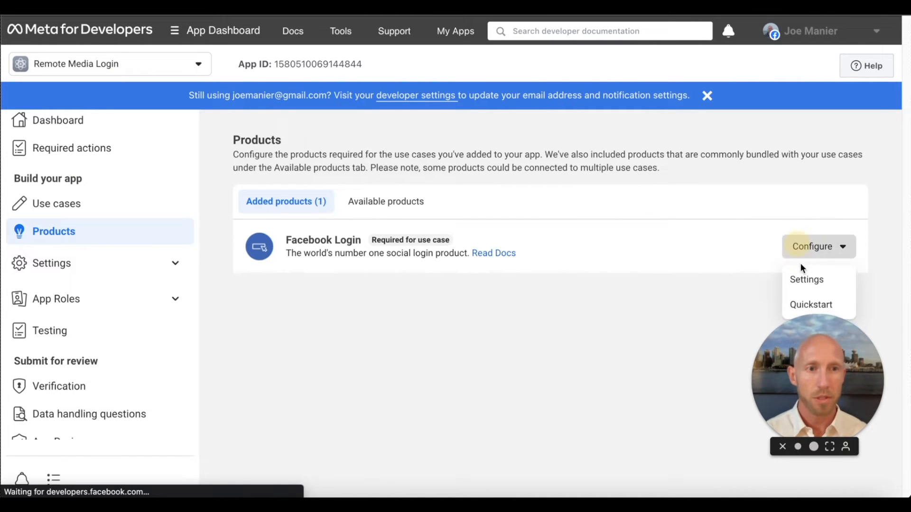
click(807, 280)
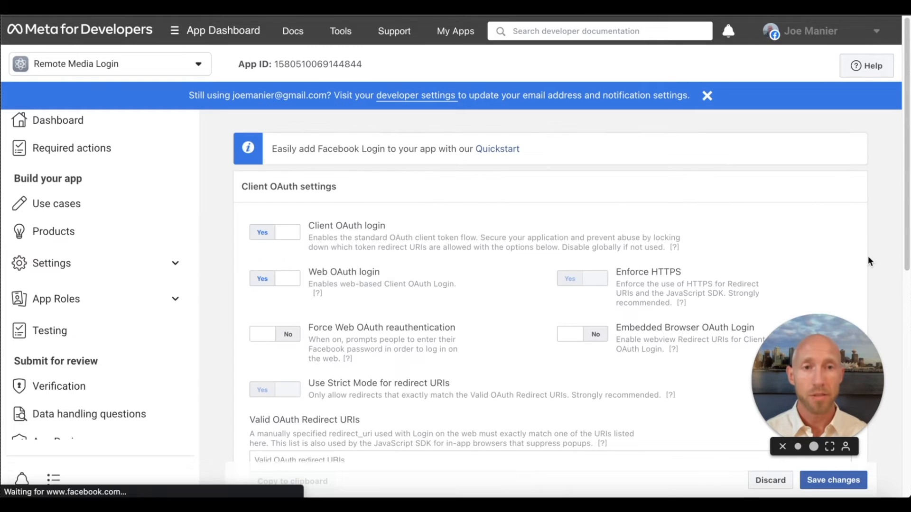
scroll(512, 322, down, 1)
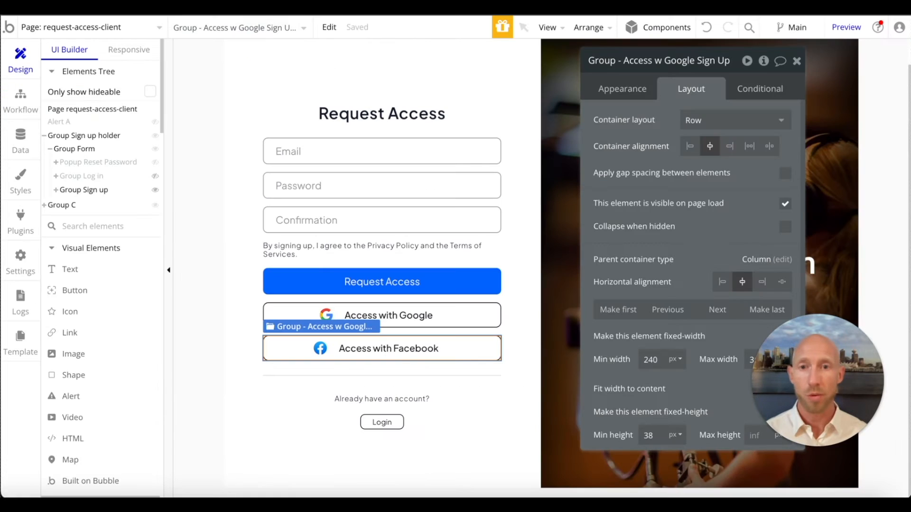
- Switch to the Bubble editor, search the plugins for facebook, and install Bubble's own Facebook plugin
click(24, 220)
click(830, 65)
click(214, 135)
text(facebook)
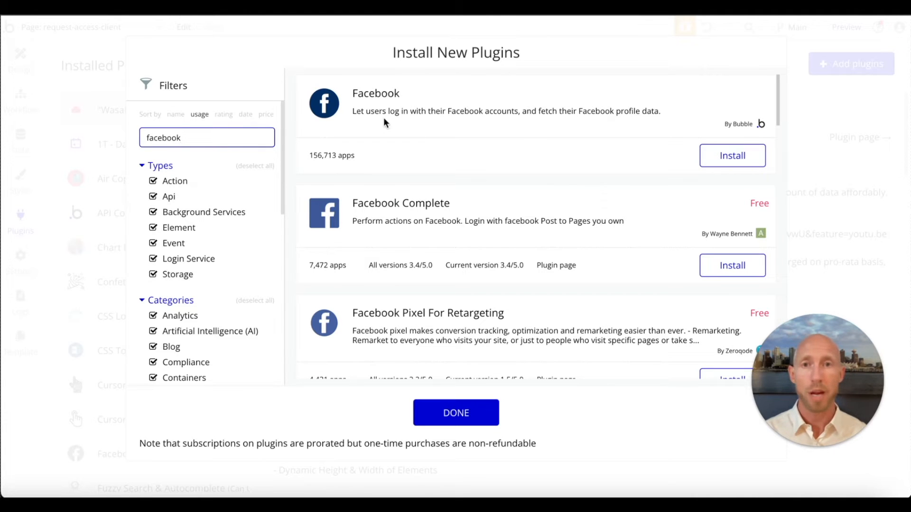
click(717, 162)
click(484, 408)
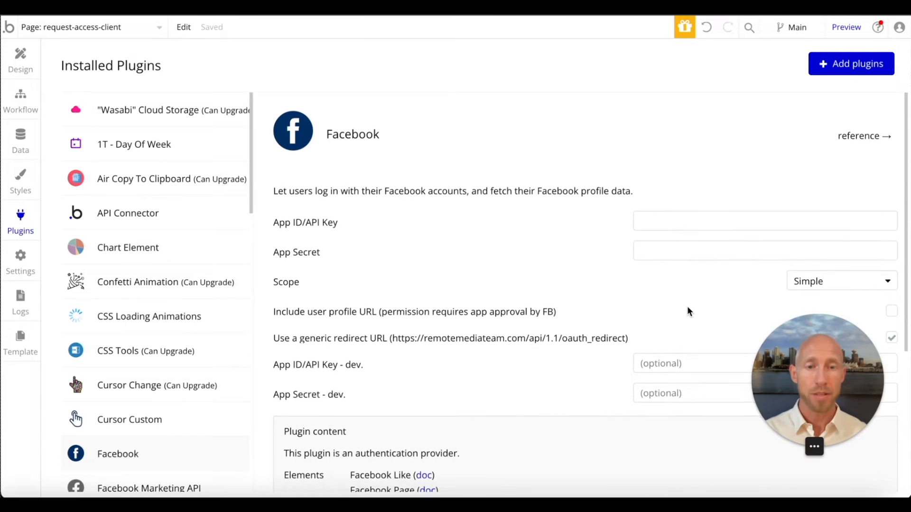
scroll(688, 311, down, 1)
scroll(716, 283, down, 1)
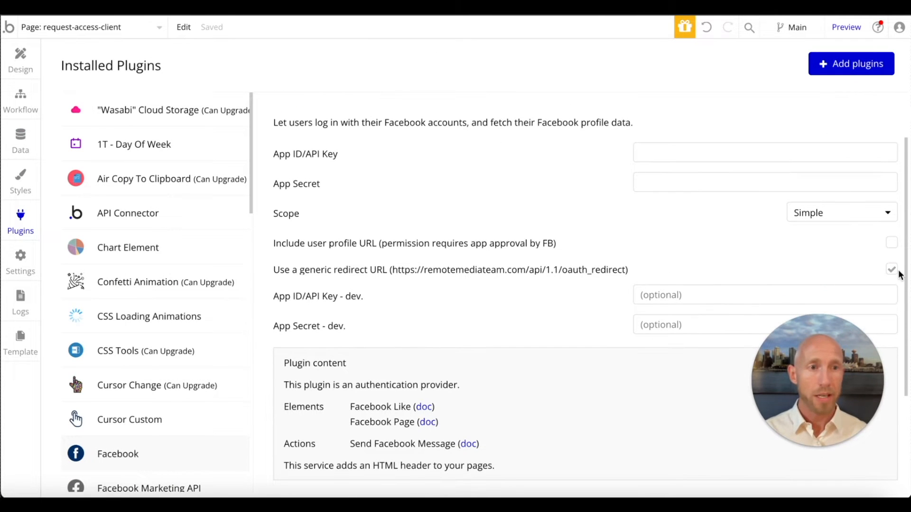
right_click(427, 269)
click(488, 473)
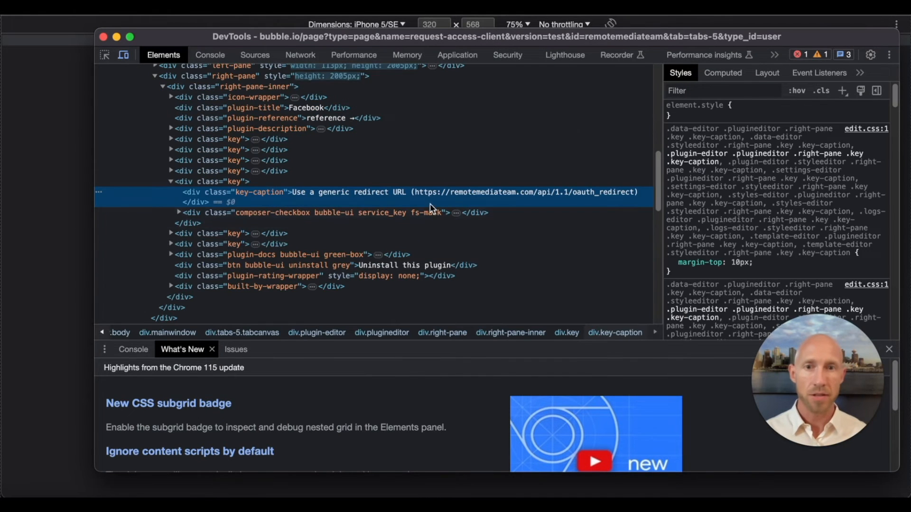
double_click(416, 191)
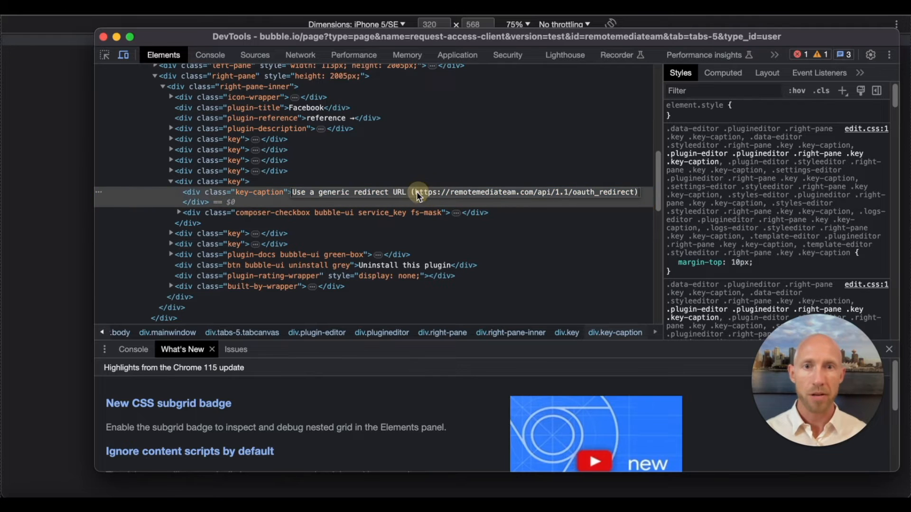
click(616, 192)
drag(630, 191, 417, 193)
key(ctrl+c)
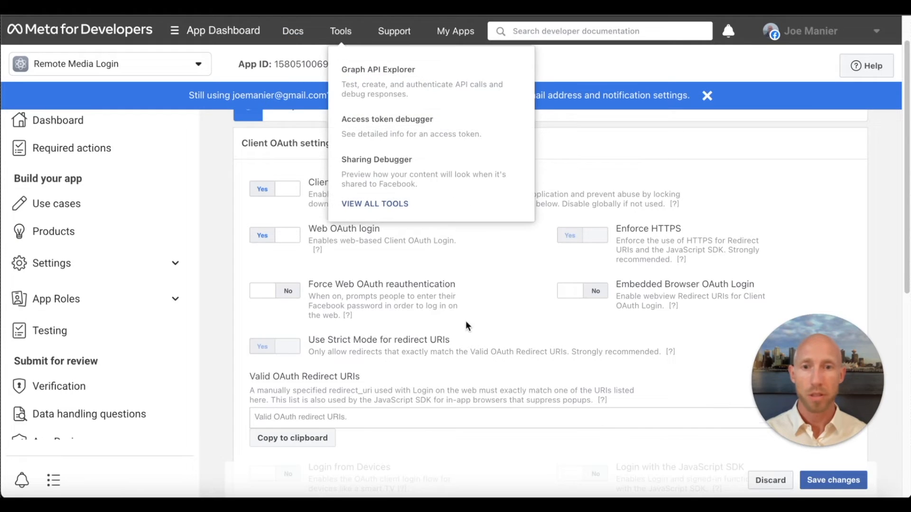
scroll(326, 384, down, 1)
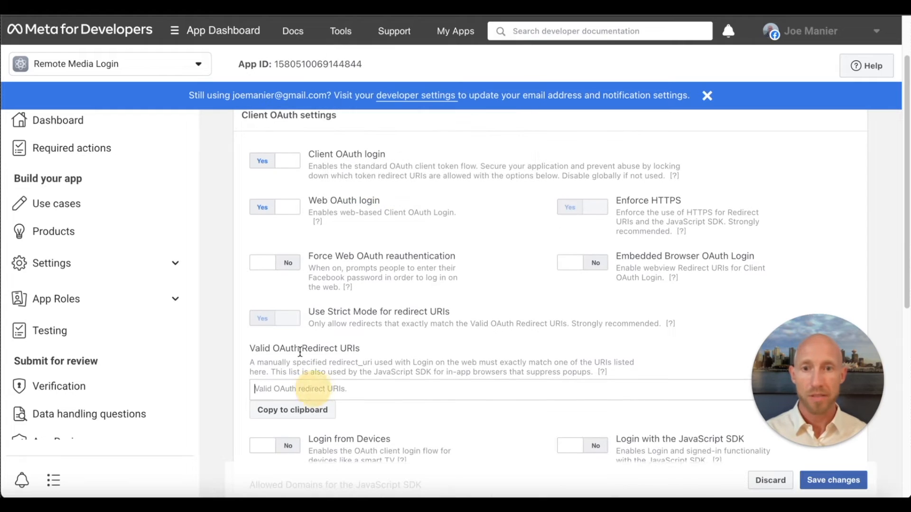
text(https://remotemediateam.com/api/1.1/oauth_redirect)
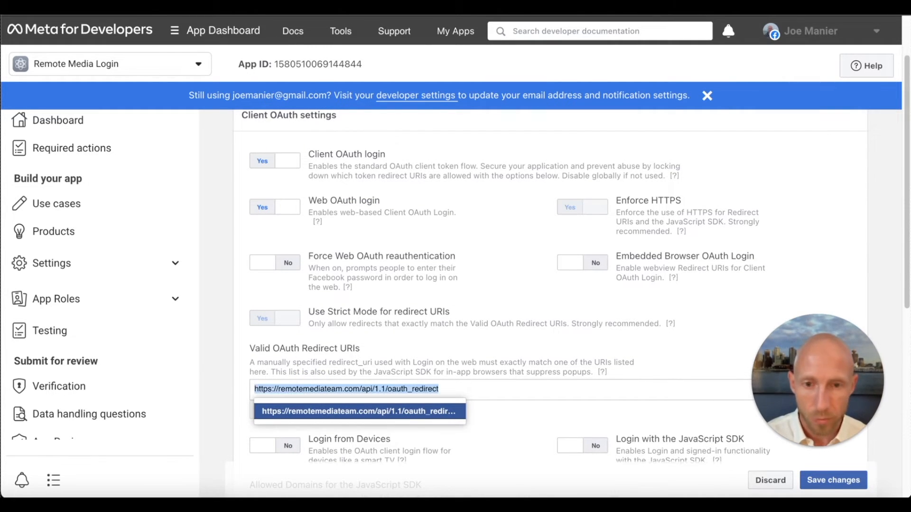
click(408, 411)
click(832, 480)
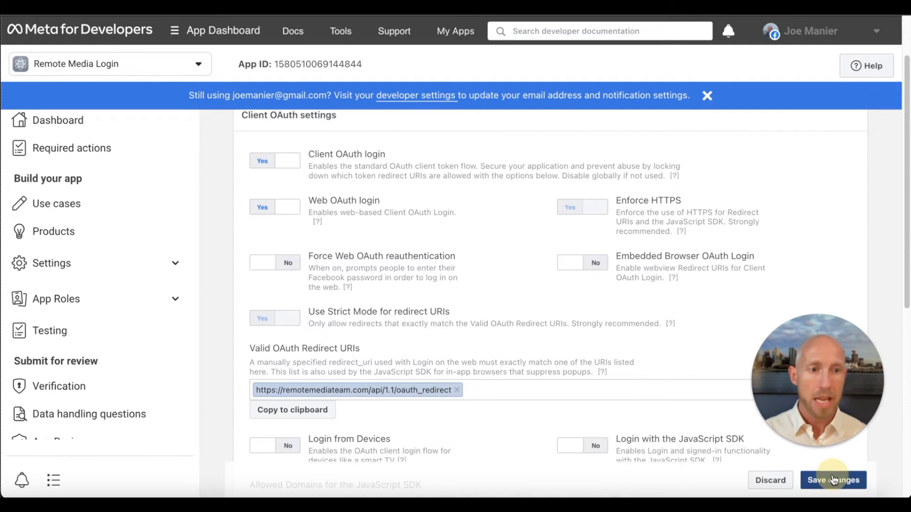
scroll(578, 297, down, 8)
click(265, 399)
key(ctrl+v)
click(334, 428)
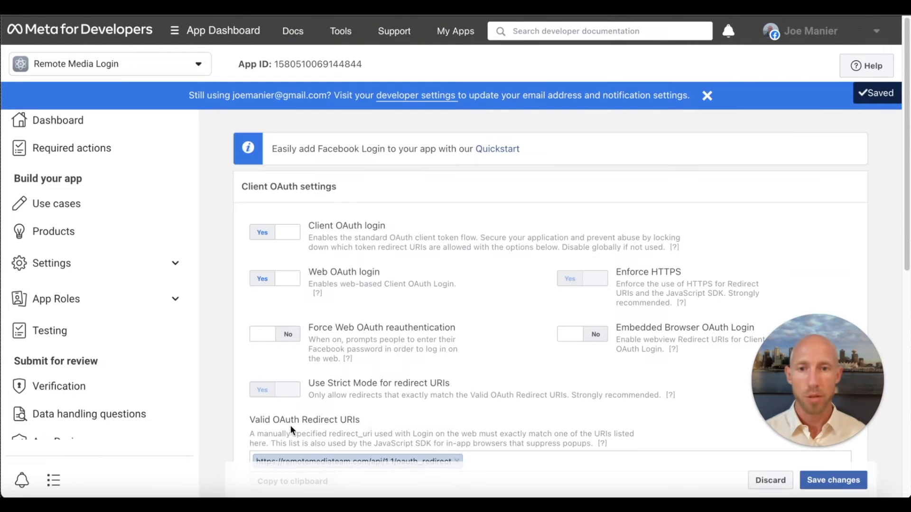
click(362, 402)
key(ctrl+v)
click(290, 425)
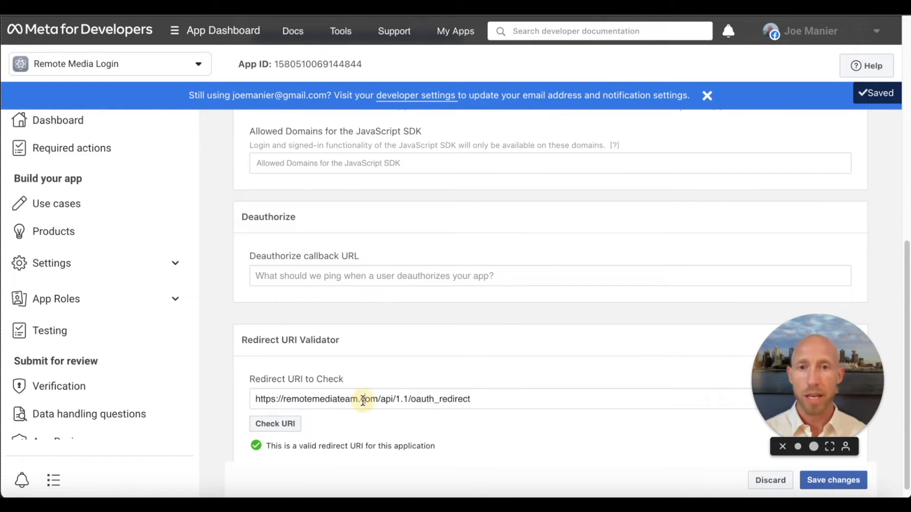
- Copy the App ID from the app's basic settings into the Bubble Facebook plugin's App ID/API Key and App ID/API Key - dev. fields
scroll(434, 338, up, 15)
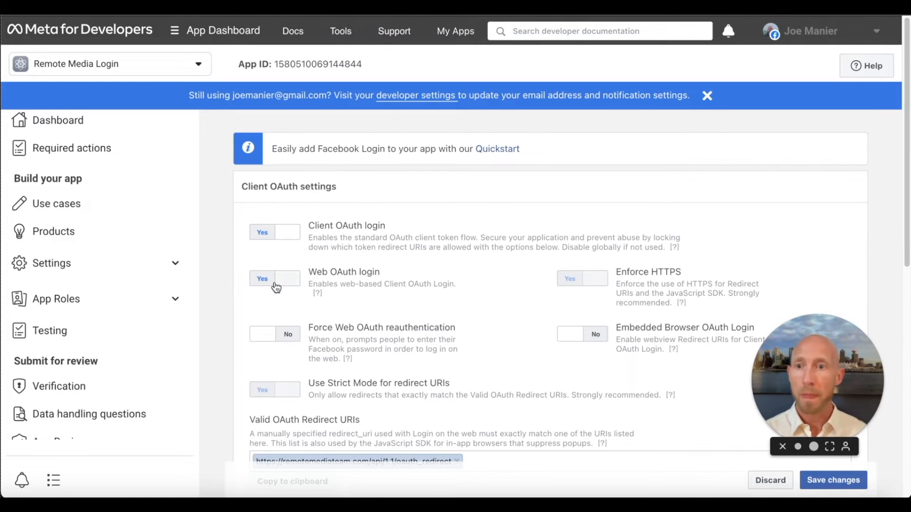
click(175, 263)
click(68, 291)
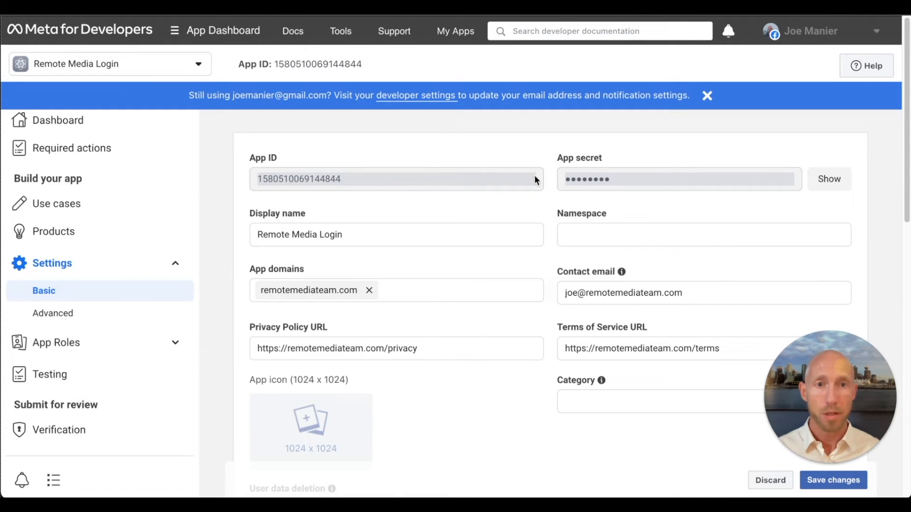
double_click(450, 184)
key(super+c)
key(ctrl+Tab)
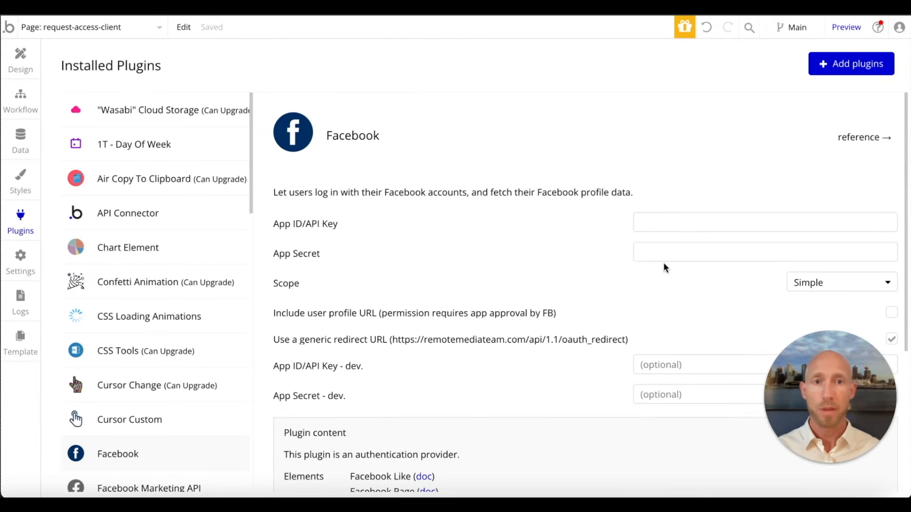
click(710, 227)
key(super+v)
click(682, 361)
key(super+v)
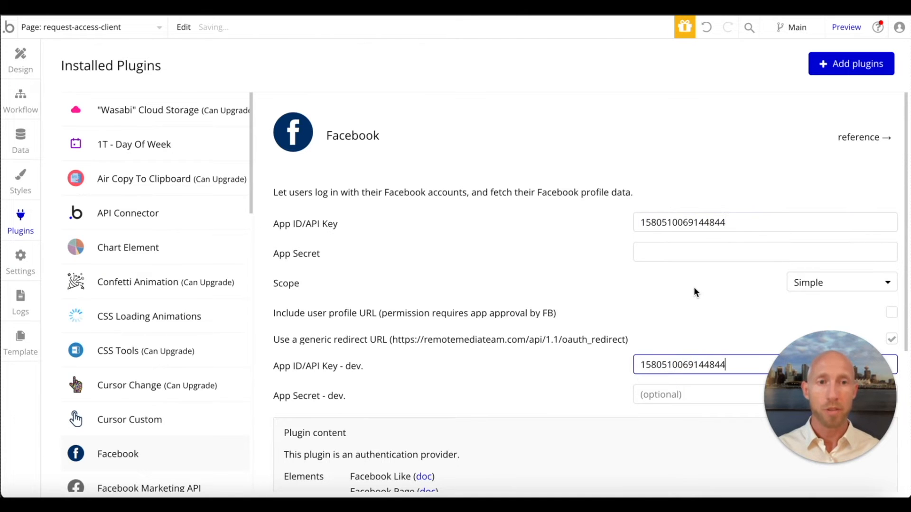
- Reveal the Meta app's App secret and paste it into the Bubble Facebook plugin's App Secret and App Secret - dev. fields
scroll(693, 291, down, 3)
scroll(694, 288, up, 1)
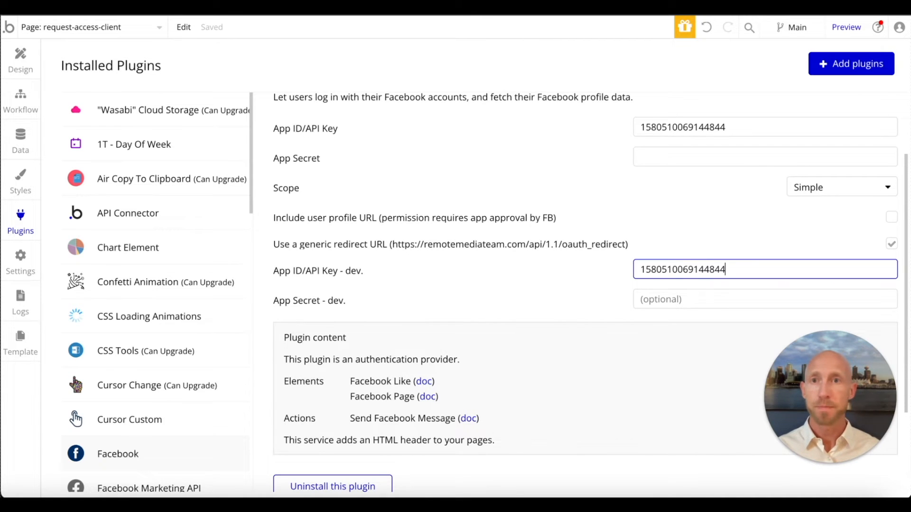
key(ctrl+shift+Tab)
click(828, 179)
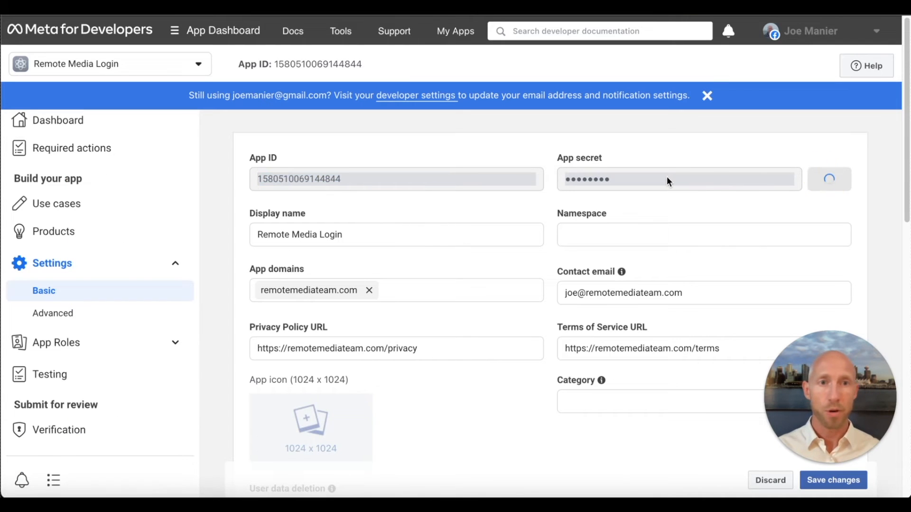
double_click(603, 181)
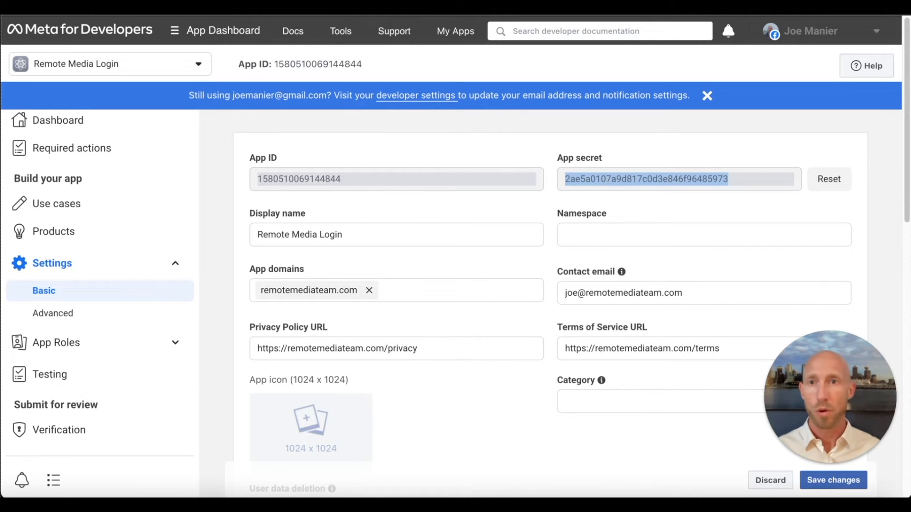
key(ctrl+Tab)
click(657, 152)
key(ctrl+v)
click(674, 307)
click(575, 299)
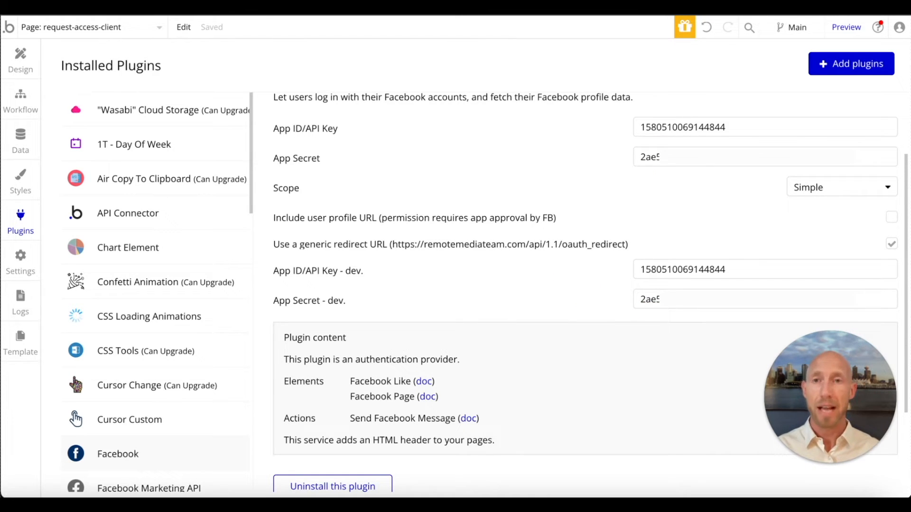
click(32, 58)
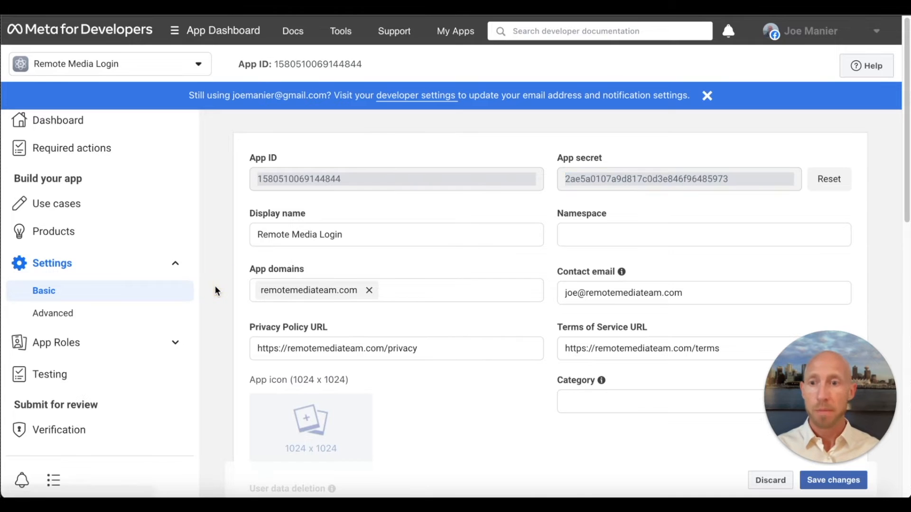
- Check the business verification status of the Remote Media Login app
scroll(135, 321, down, 2)
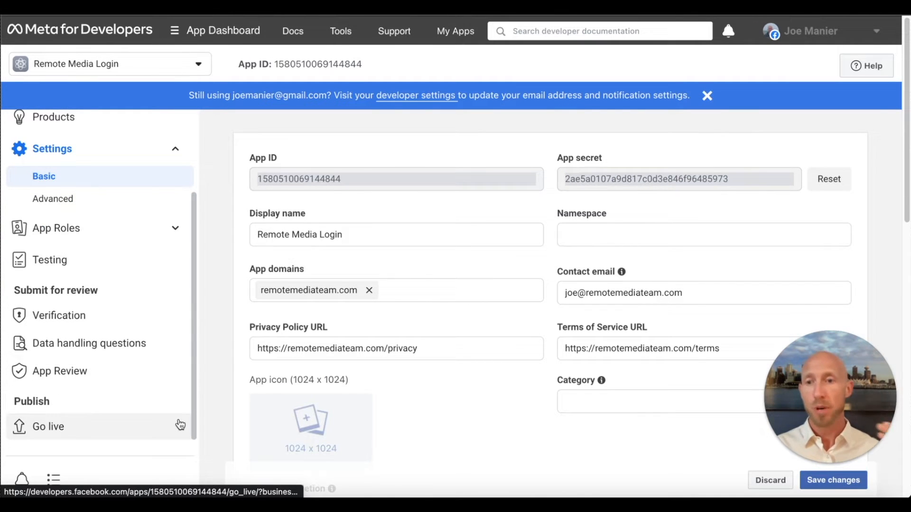
click(117, 327)
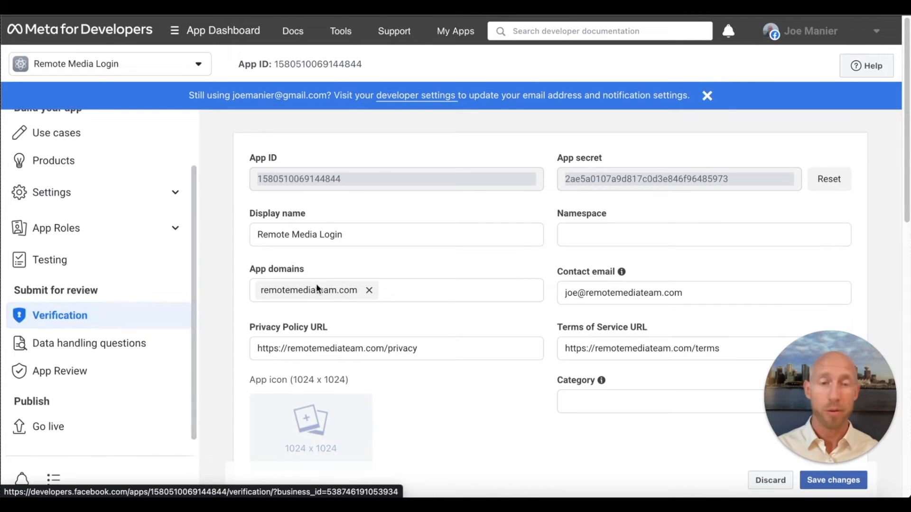
click(707, 96)
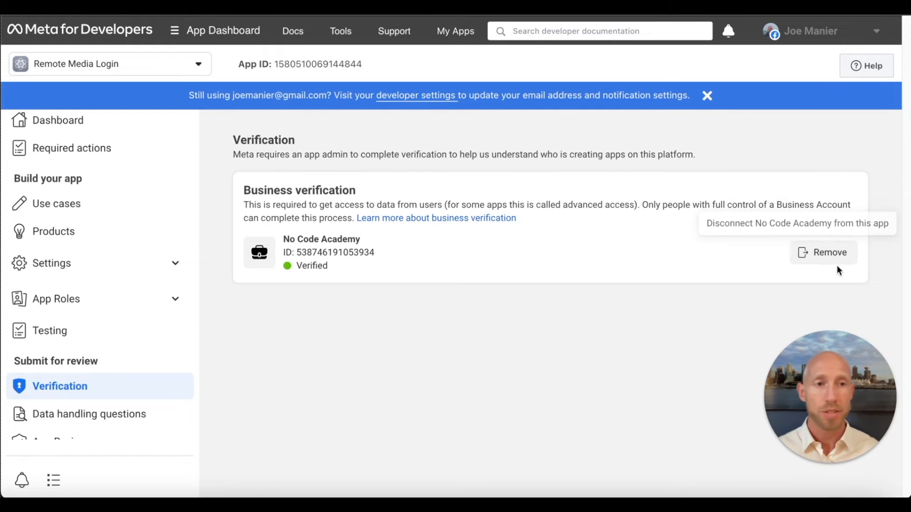
drag(327, 267, 252, 193)
click(394, 326)
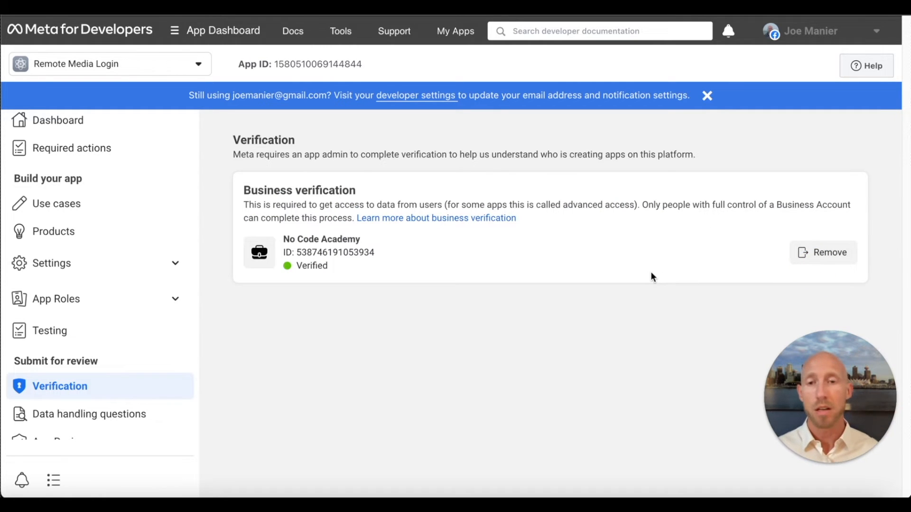
- Start the data handling questions and confirm that email and public_profile data will be used in accordance with the allowed usage
scroll(102, 326, down, 2)
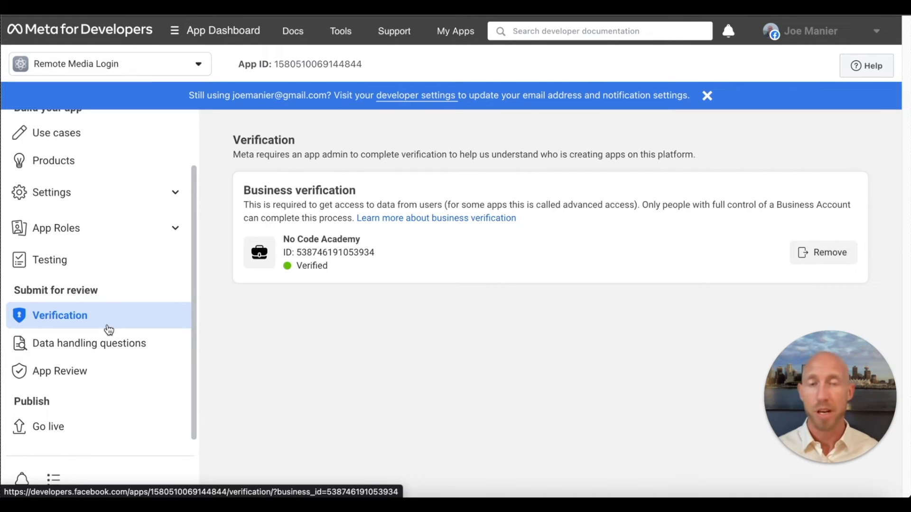
click(120, 354)
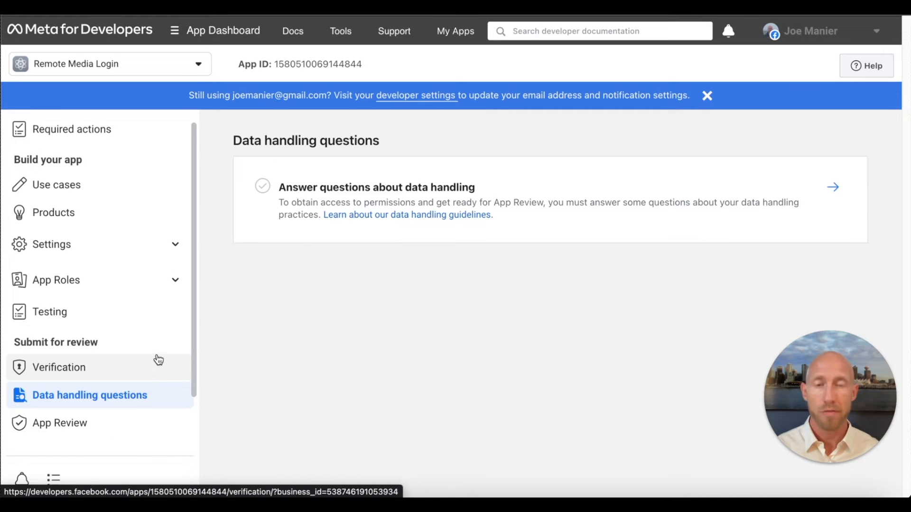
click(500, 319)
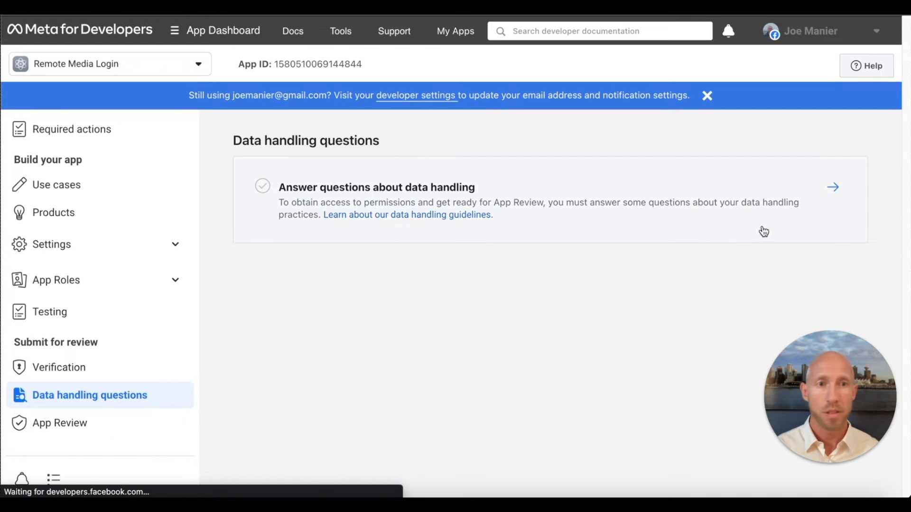
click(829, 191)
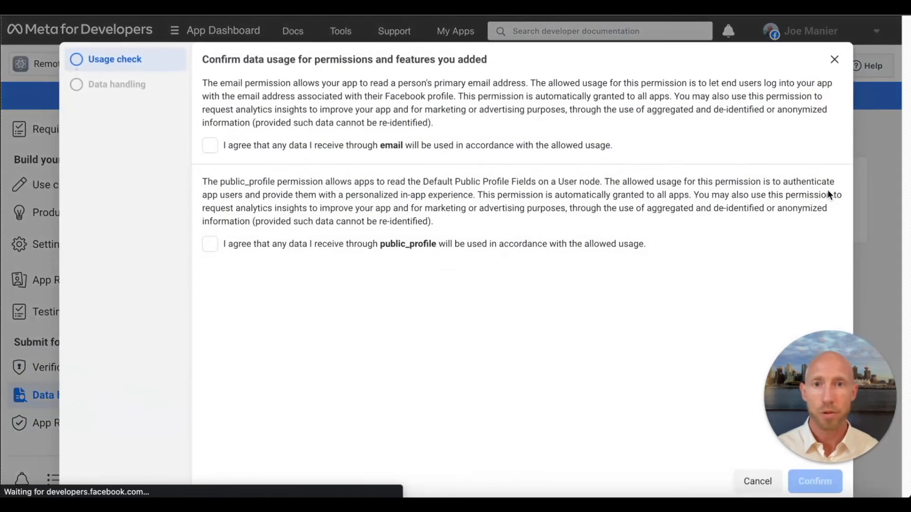
click(483, 146)
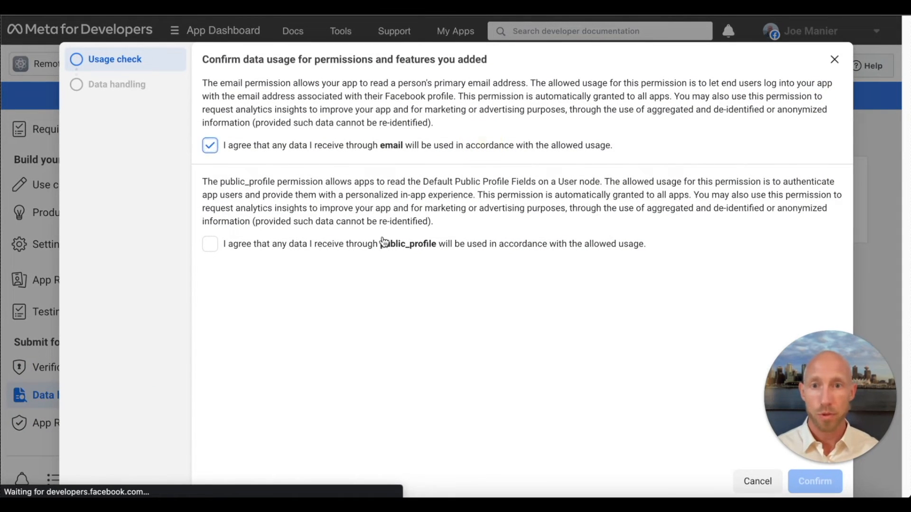
click(379, 243)
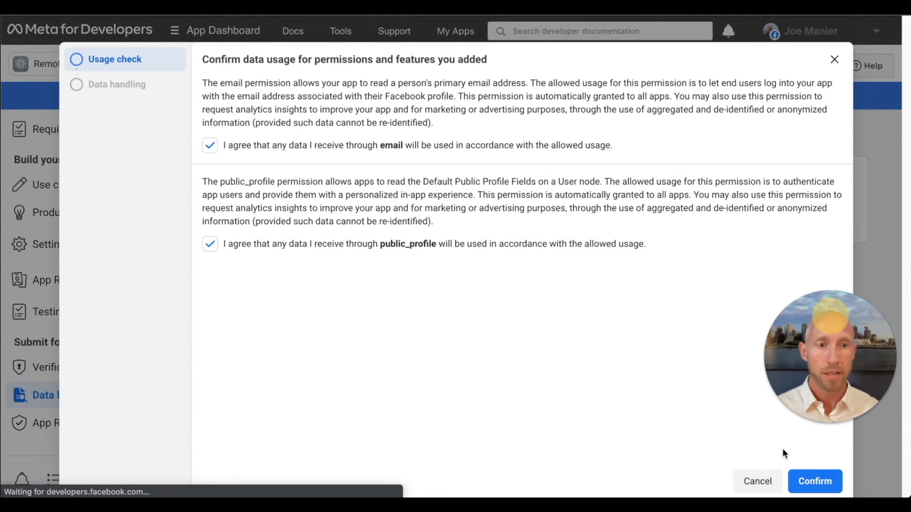
click(817, 480)
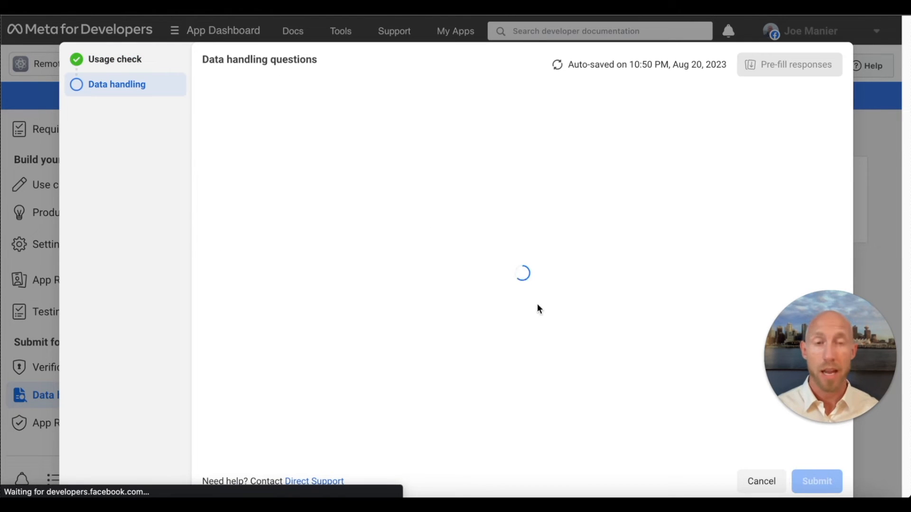
- Answer "No / I am not sure" to having a data controller located in the EEA or UK
drag(826, 332, 839, 369)
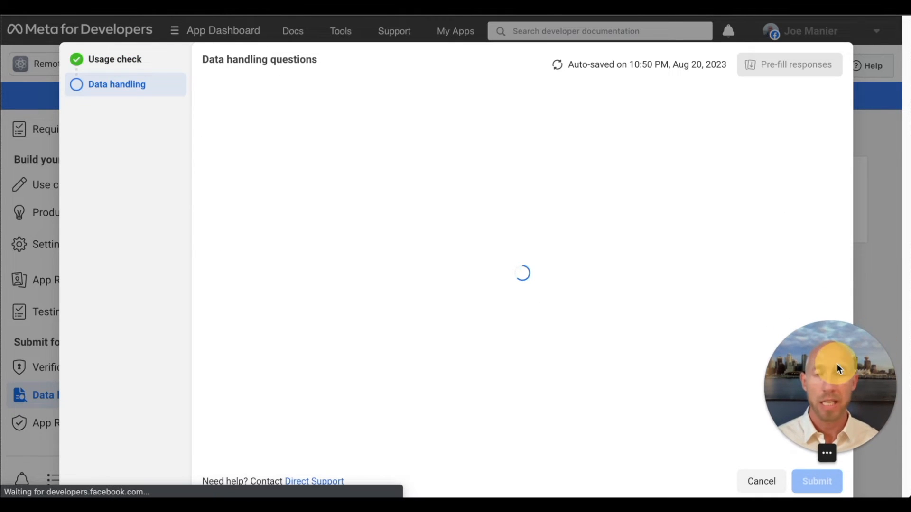
click(727, 244)
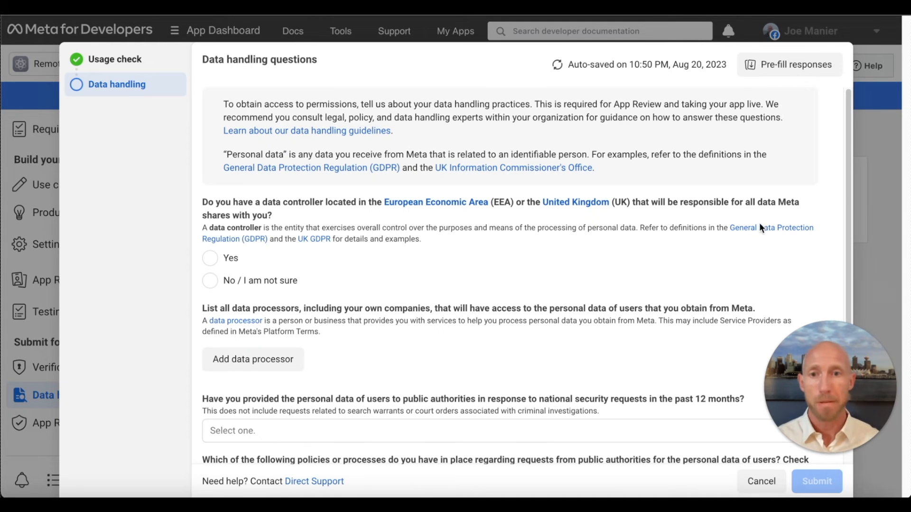
click(227, 281)
scroll(412, 278, down, 1)
- Add and save a data processor, entering its name, the Research and academics service category and Antarctica as the processing country
click(232, 311)
scroll(413, 266, down, 3)
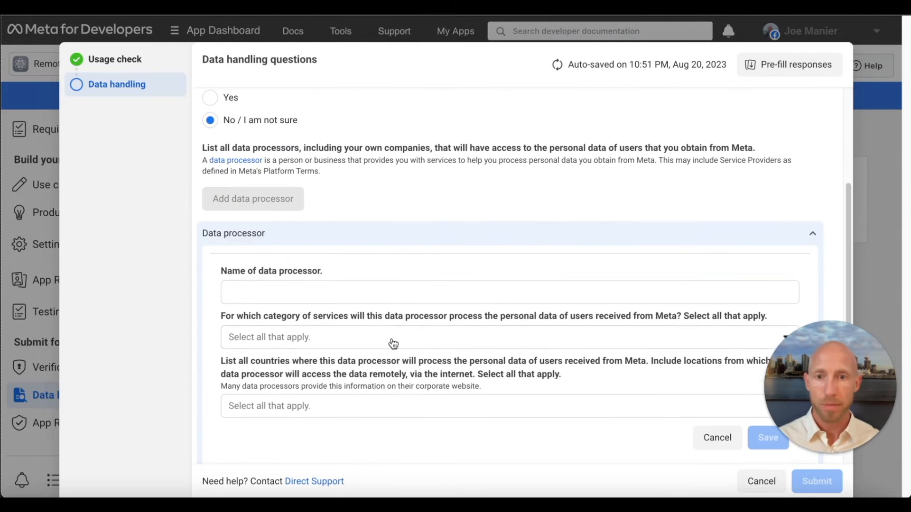
click(304, 286)
text(John Doe)
click(346, 338)
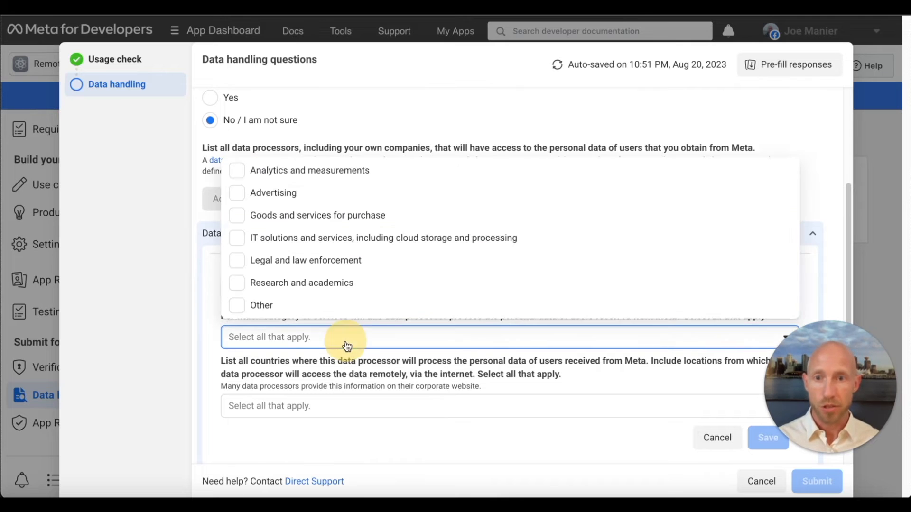
click(271, 283)
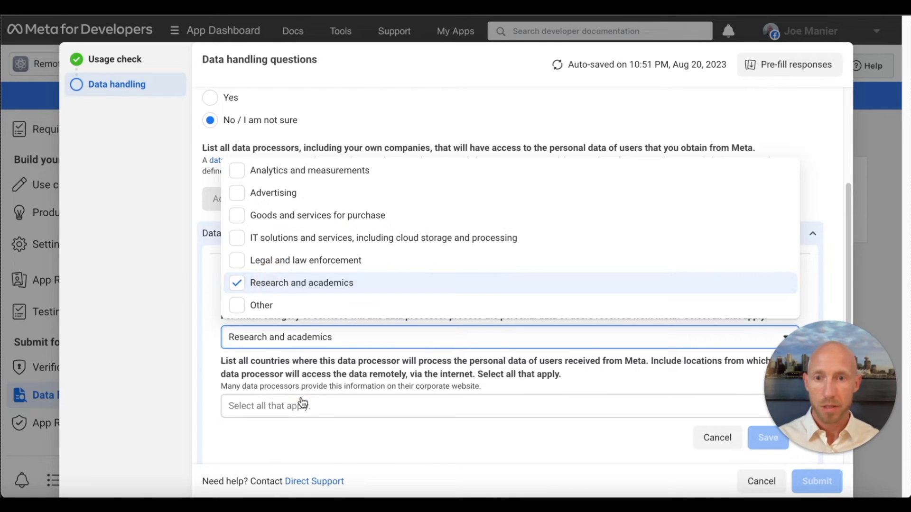
click(302, 405)
click(289, 365)
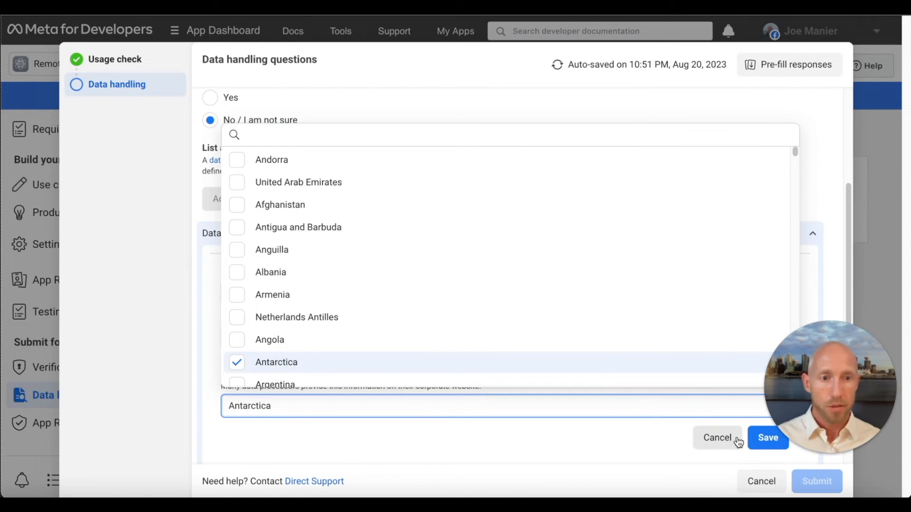
click(755, 439)
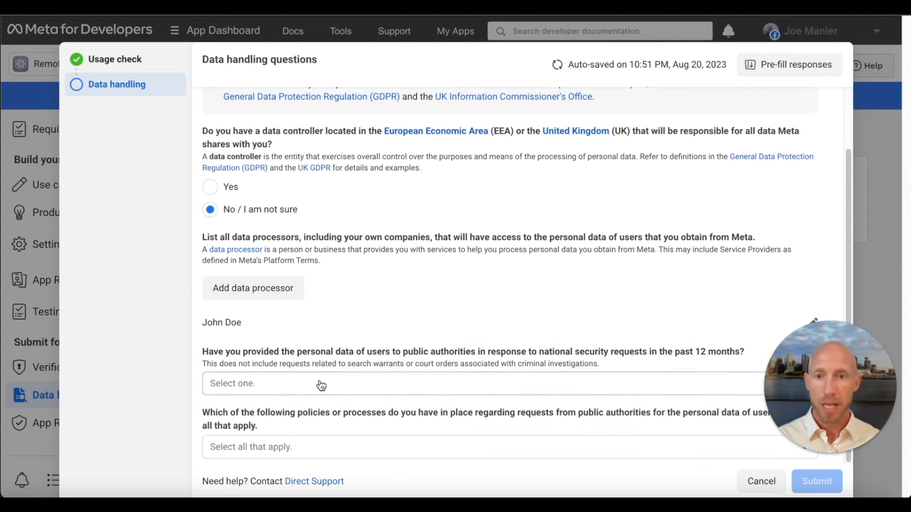
- Answer No to sharing data for national security requests, choose "None of the above." for the policies, and submit the data handling answers
click(291, 392)
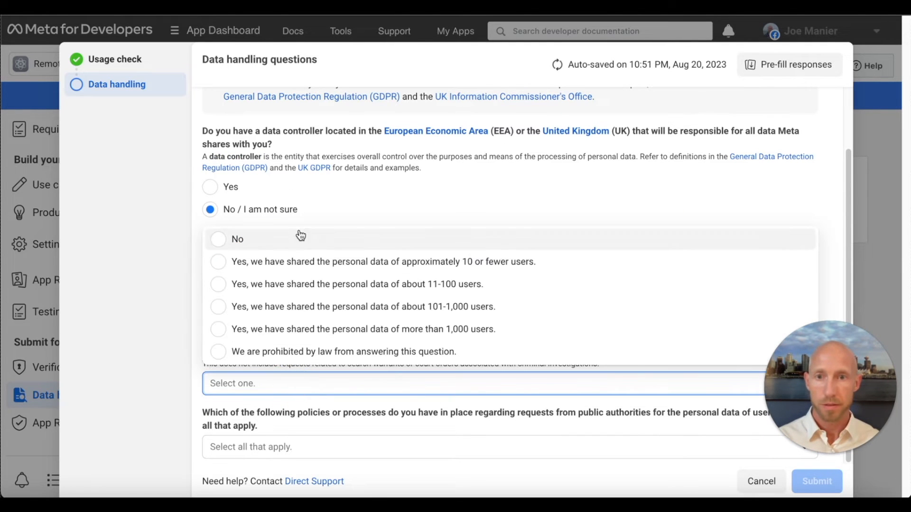
click(290, 244)
click(377, 445)
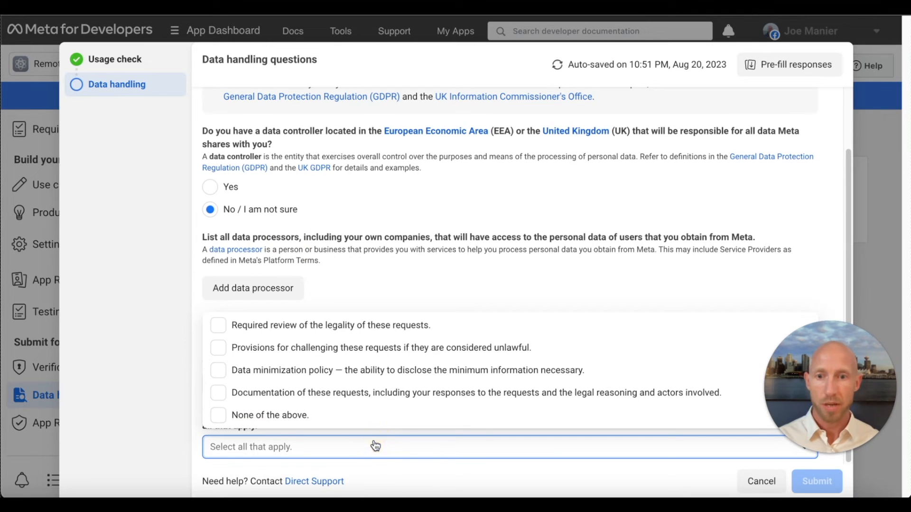
click(330, 417)
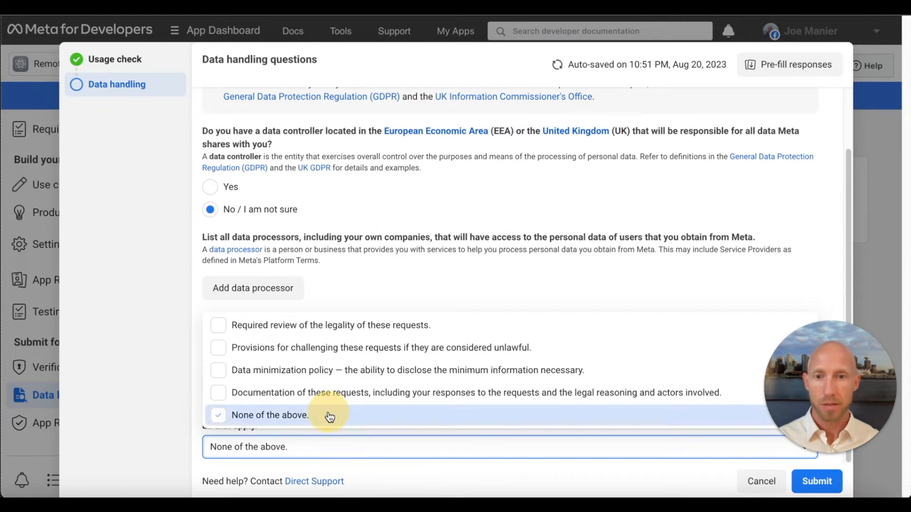
click(815, 482)
click(618, 227)
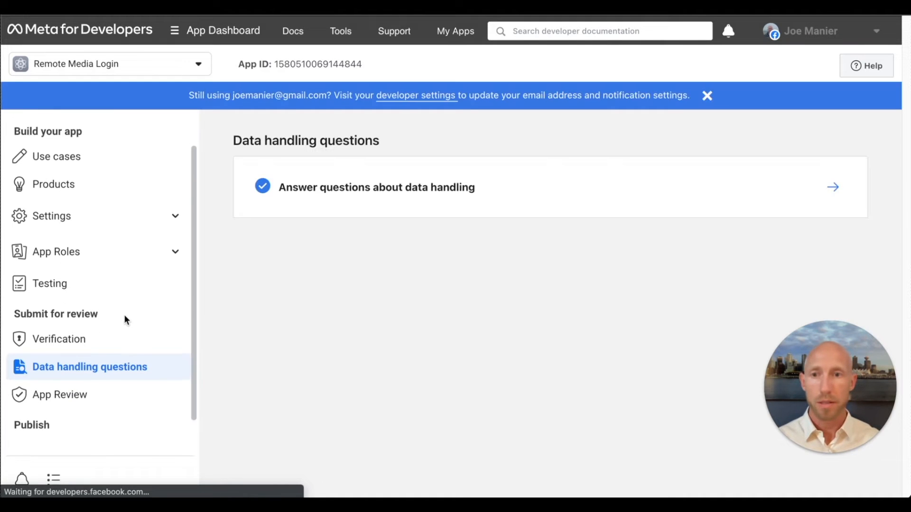
- Check the App Review requests for the app
scroll(123, 314, down, 3)
scroll(116, 318, up, 3)
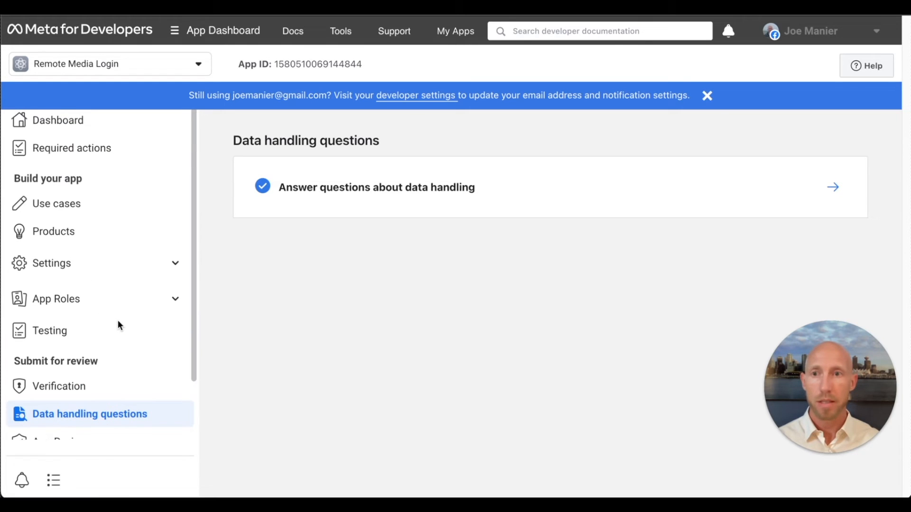
scroll(143, 288, down, 3)
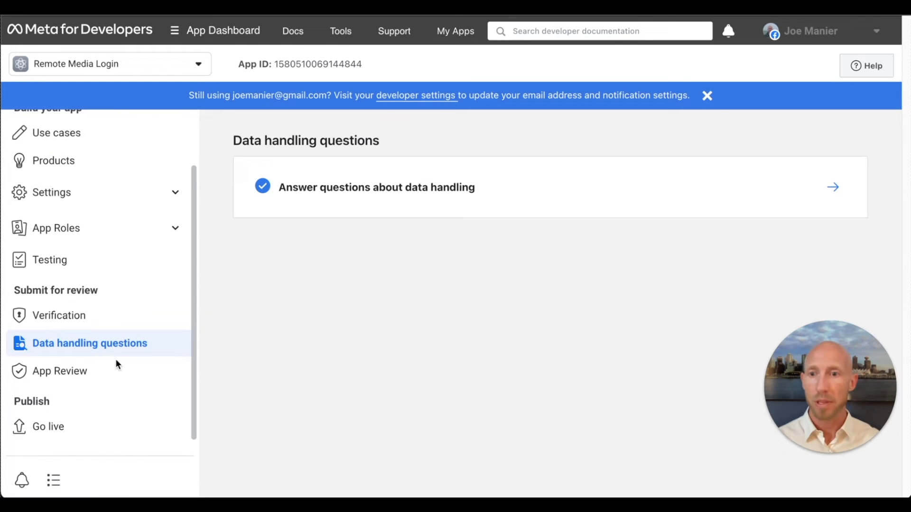
click(84, 372)
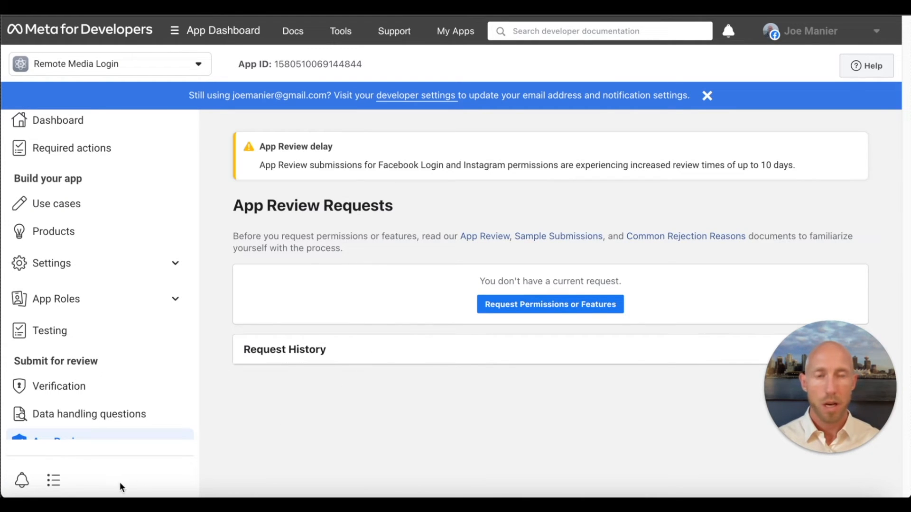
- Publish the Remote Media Login app by switching it live
scroll(98, 424, down, 2)
click(47, 426)
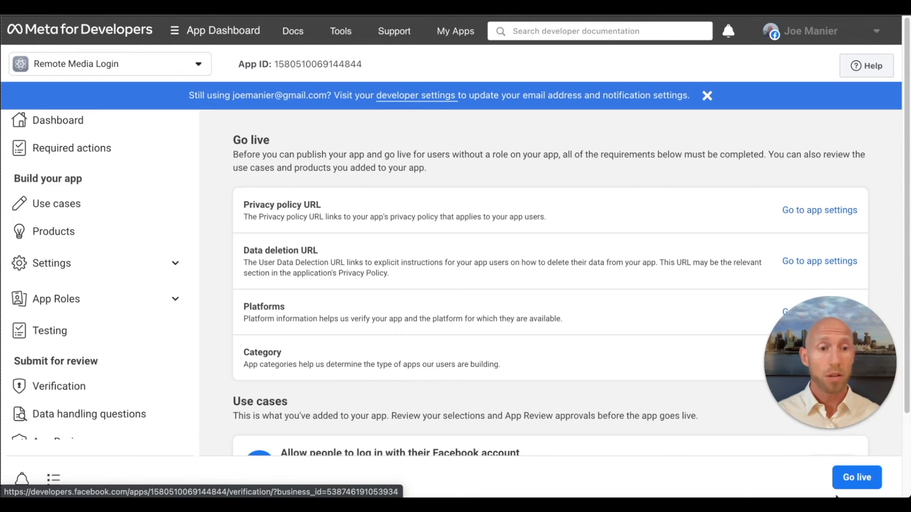
click(858, 482)
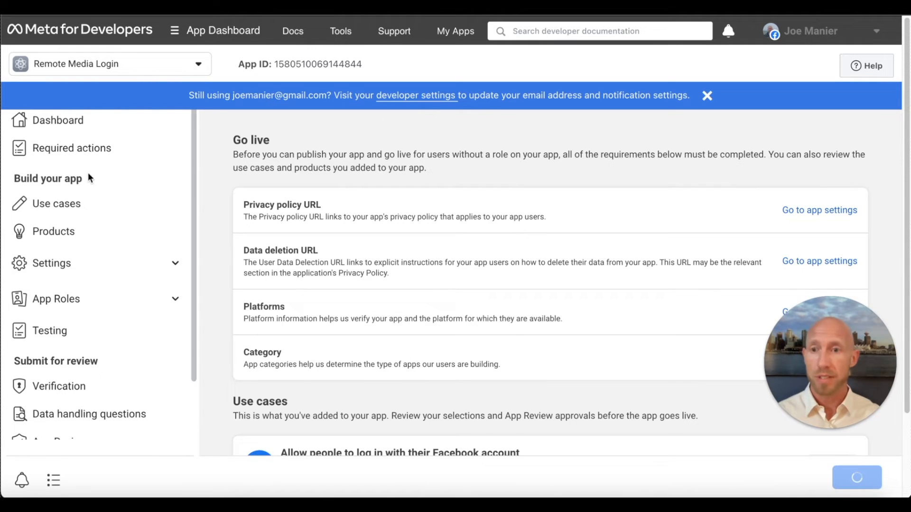
click(141, 392)
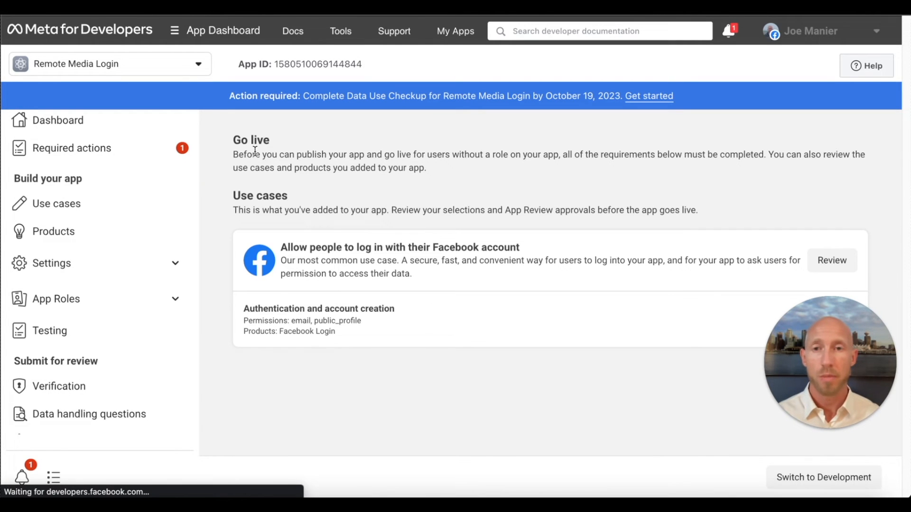
- Examine the app's required actions, including what the annual Data Use Checkup asks for and its due date
click(128, 156)
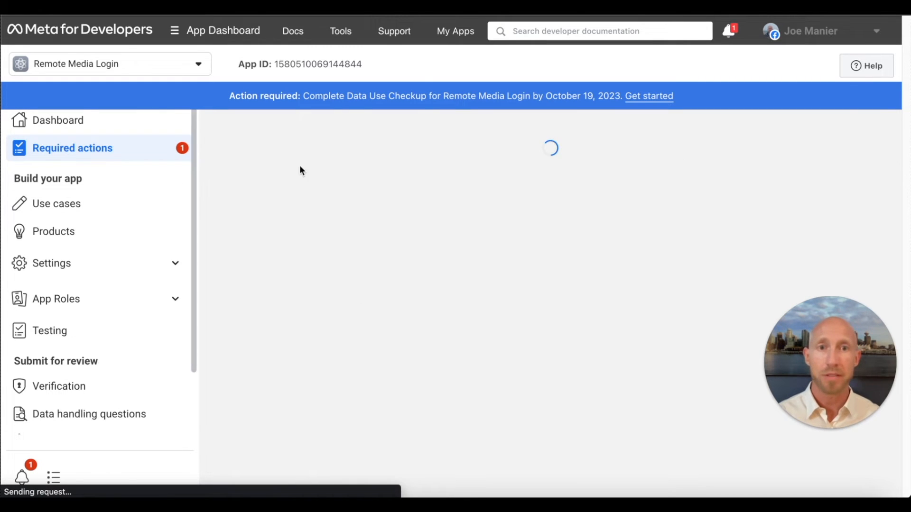
drag(337, 91, 673, 97)
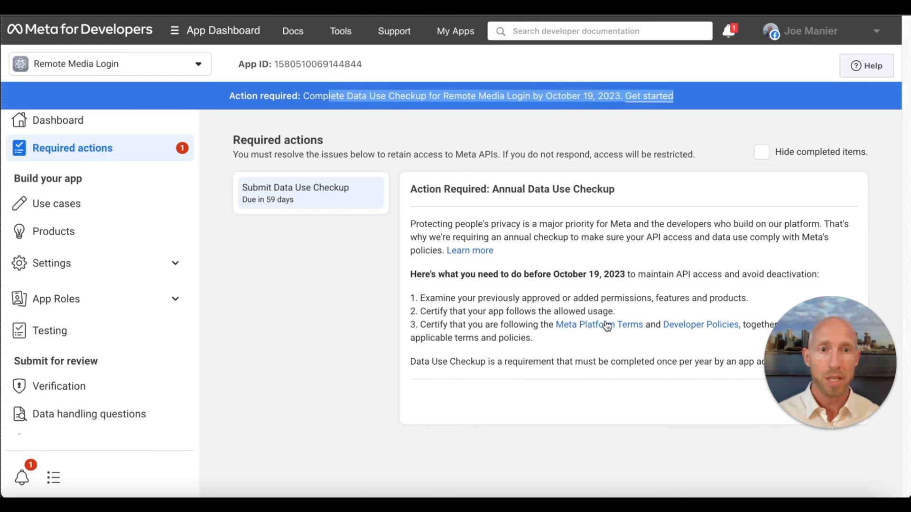
triple_click(603, 274)
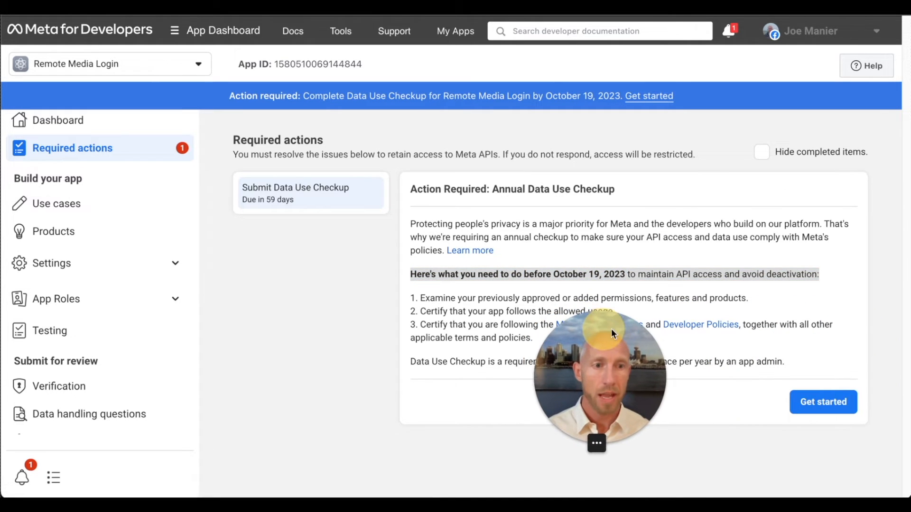
drag(609, 386, 795, 415)
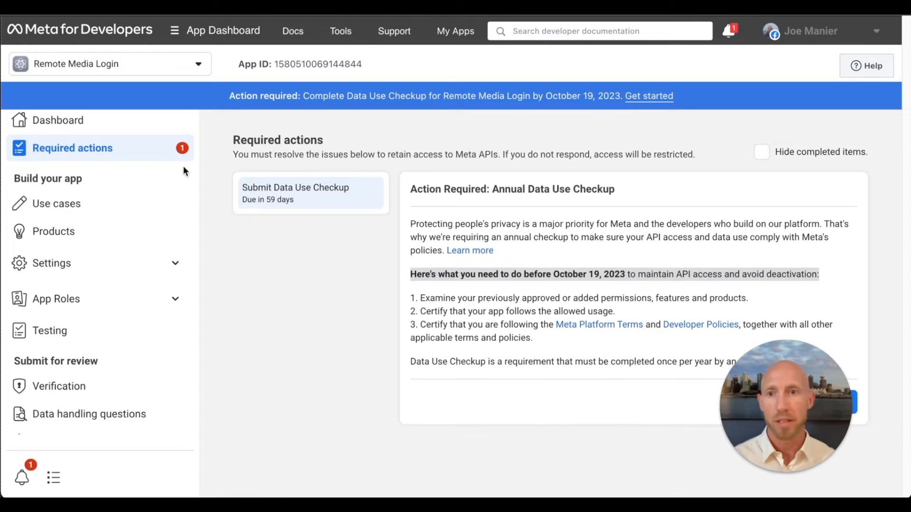
click(350, 288)
drag(295, 204, 238, 174)
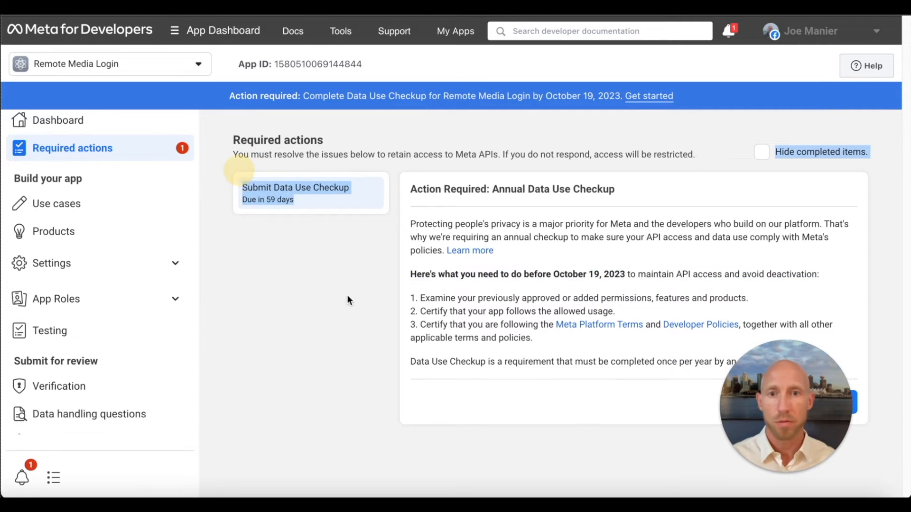
click(360, 301)
click(326, 264)
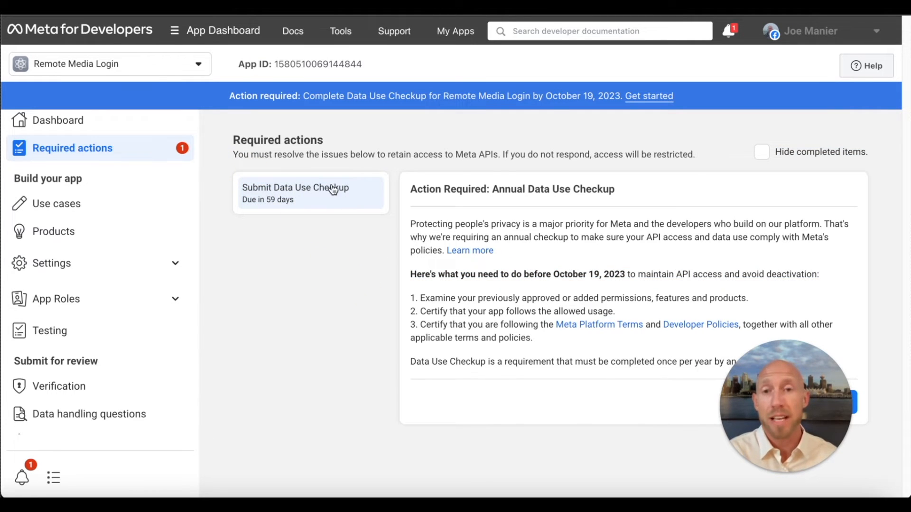
click(370, 156)
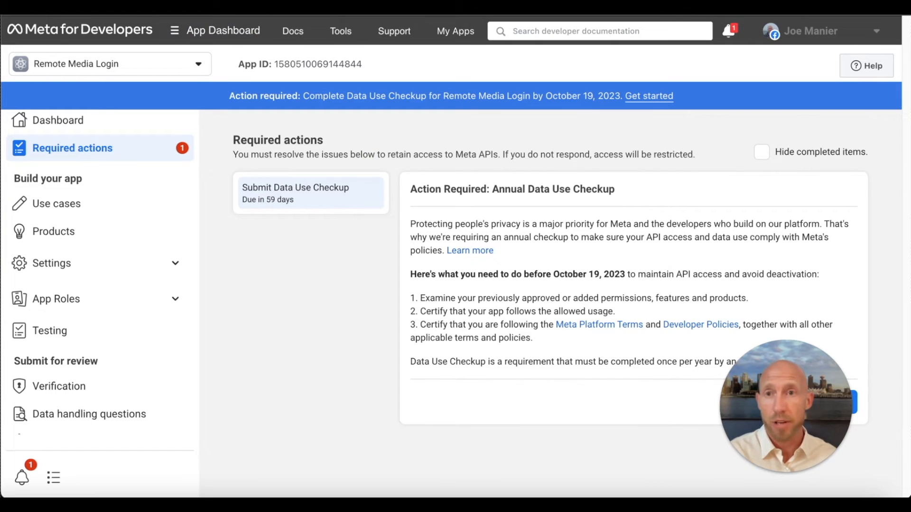
- In the Bubble editor, add a workflow to the Access with Facebook group that runs Signup/login with a social network using Facebook as OAuth provider
click(175, 5)
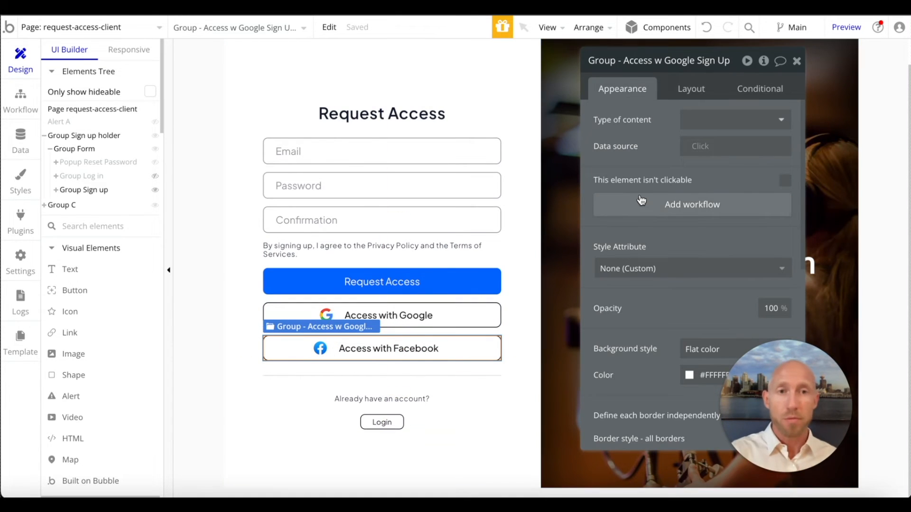
click(655, 209)
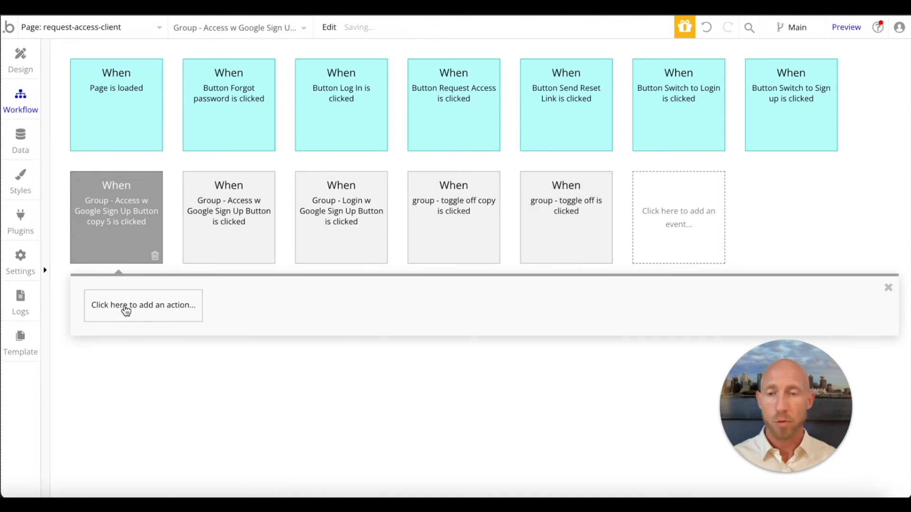
click(126, 308)
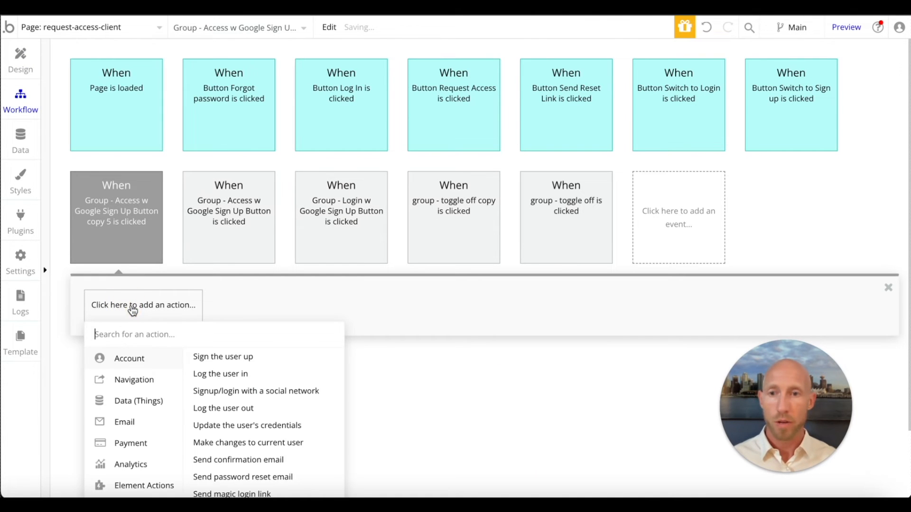
click(271, 398)
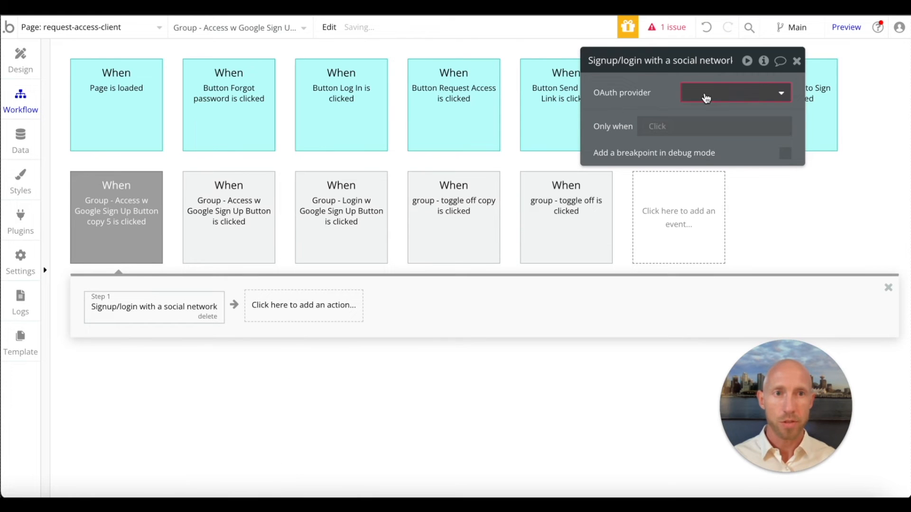
click(705, 93)
click(711, 133)
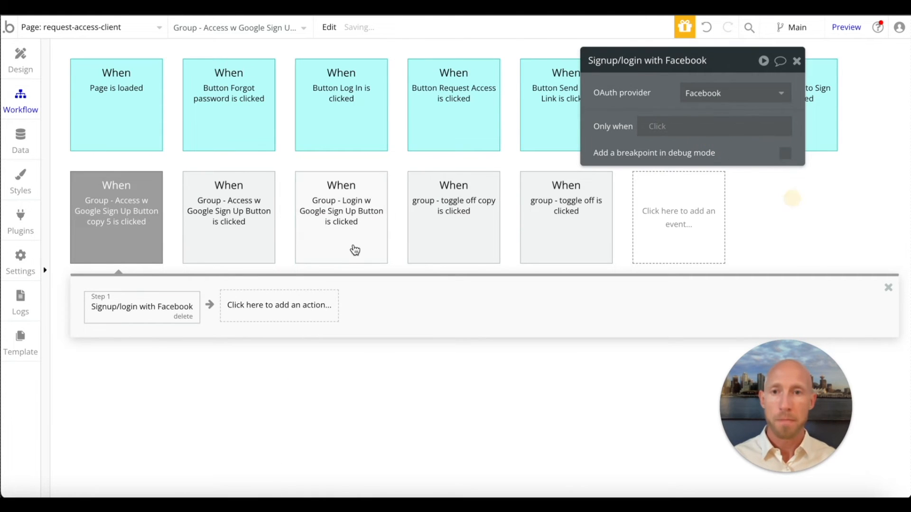
- Copy the Make changes to current user action from the Access with Google workflow into the Facebook workflow, after the signup action
mouse_move(222, 232)
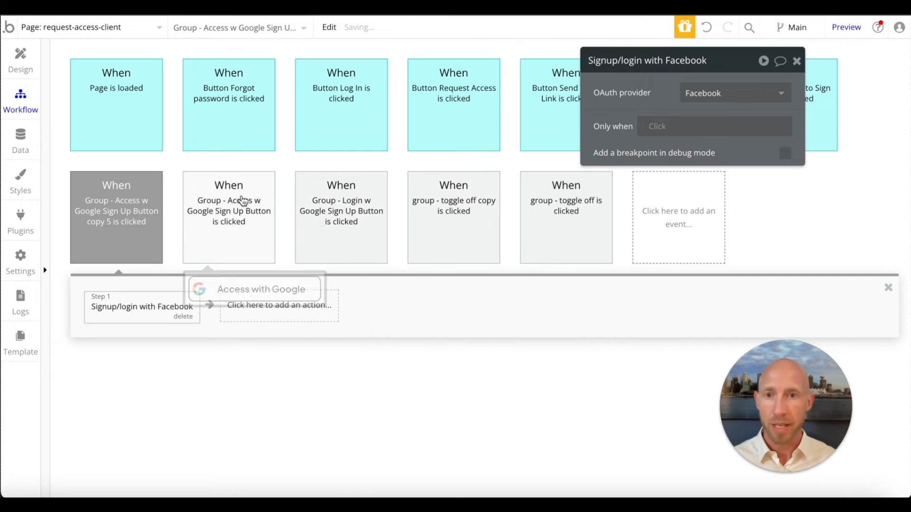
click(223, 218)
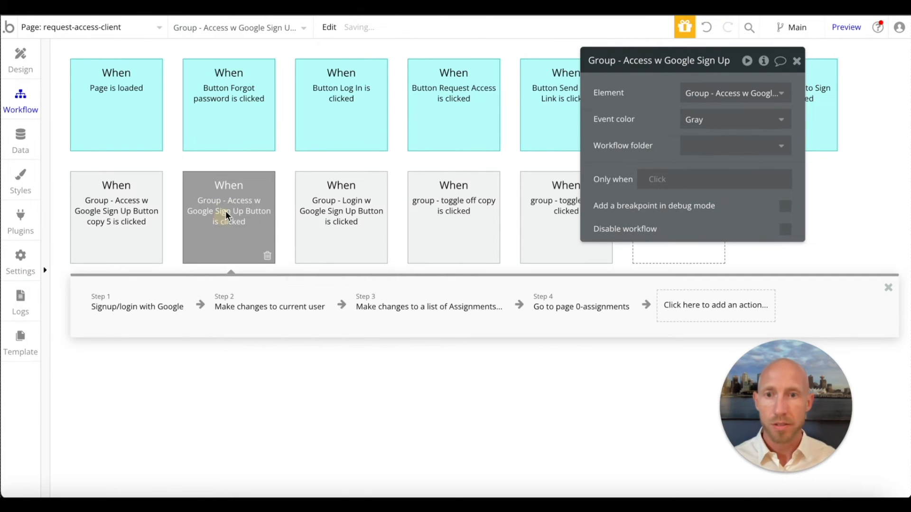
click(291, 312)
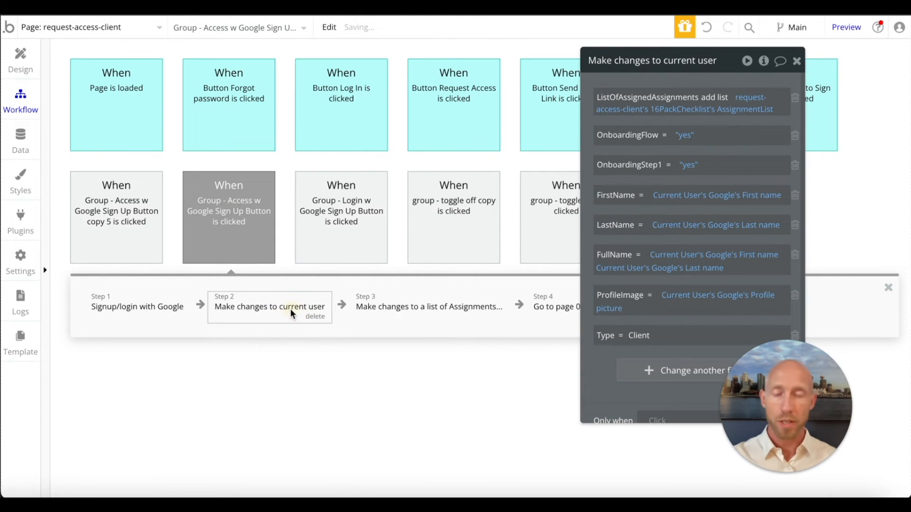
right_click(290, 309)
click(332, 400)
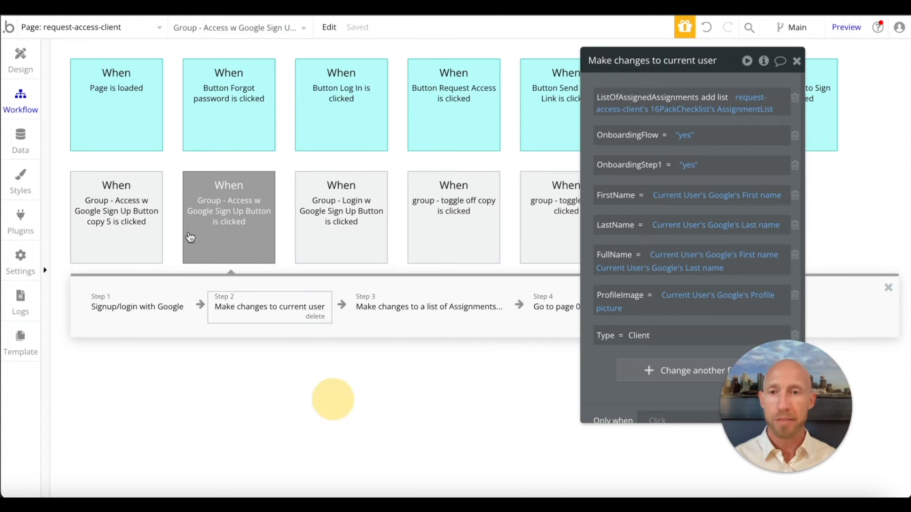
click(104, 200)
right_click(282, 308)
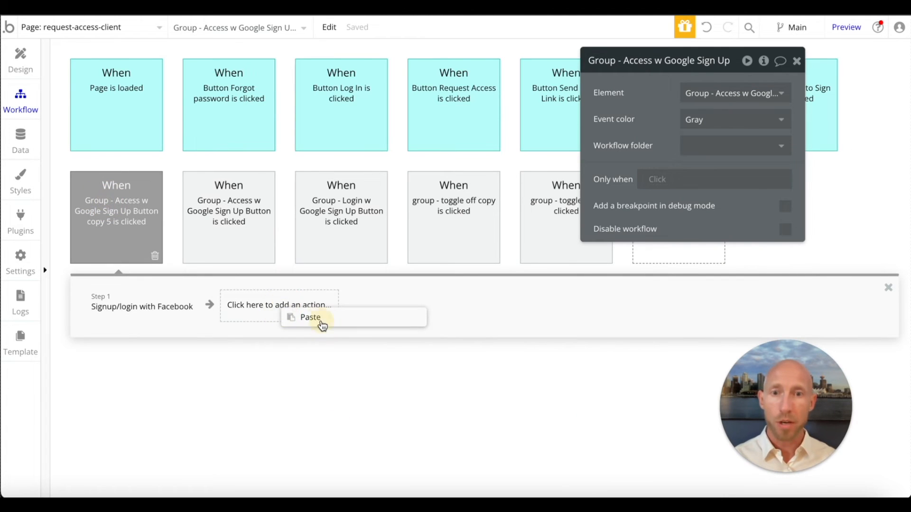
click(311, 317)
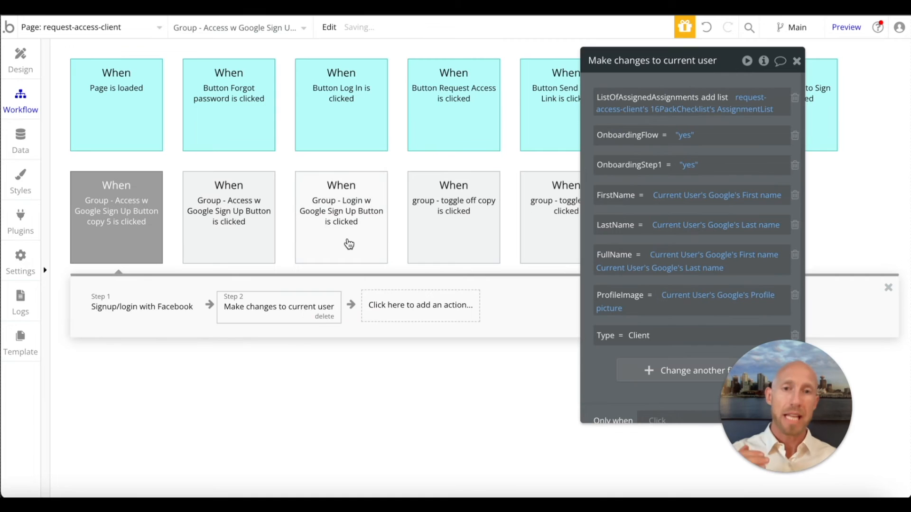
- Copy the Make changes to a list of Assignments action from the Access with Google workflow into the Facebook workflow as step 3
mouse_move(348, 244)
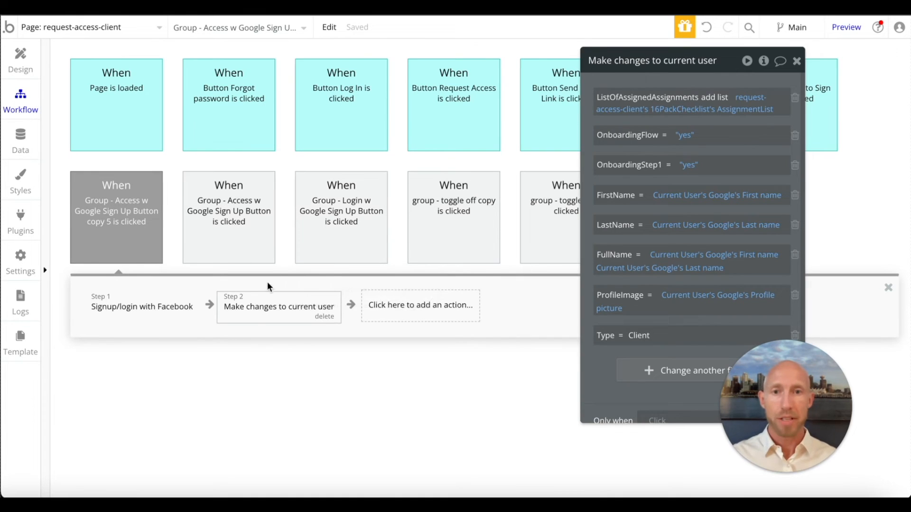
click(204, 220)
click(447, 306)
right_click(455, 309)
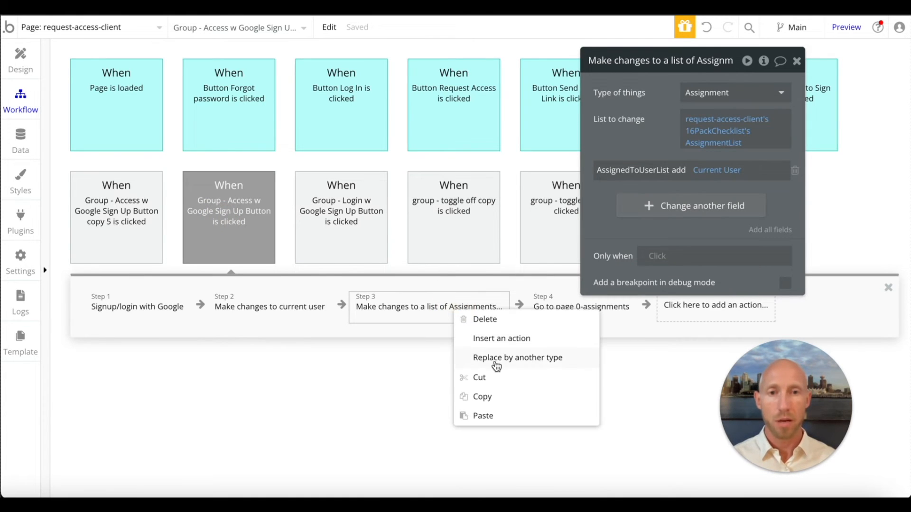
click(495, 398)
click(115, 192)
right_click(393, 306)
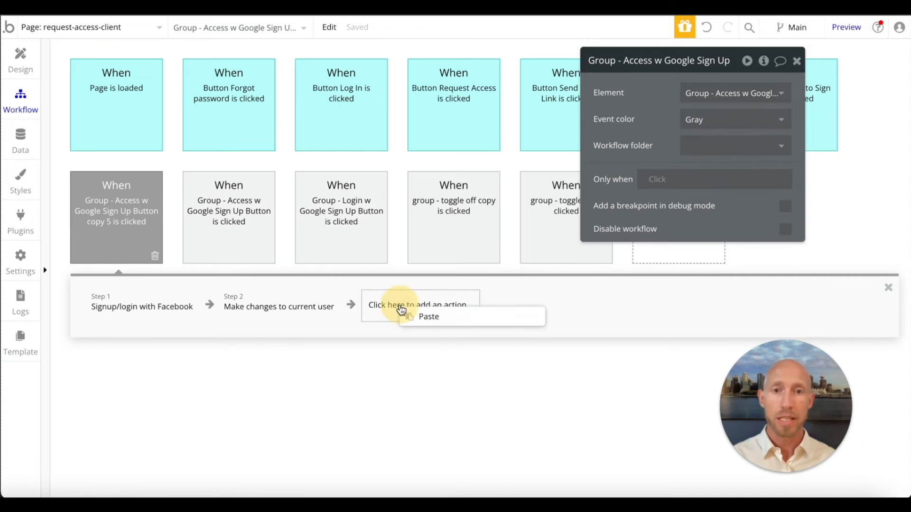
click(429, 317)
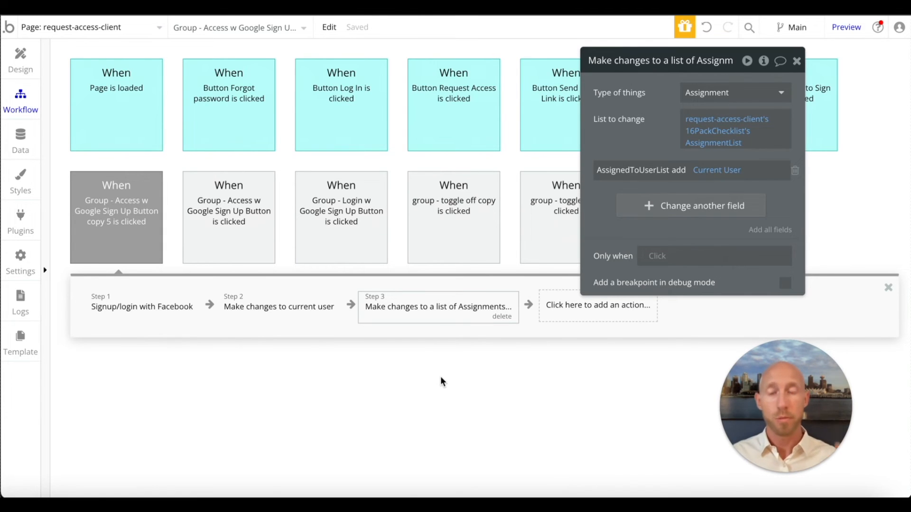
- Copy the Go to page 0-assignments action from the Access with Google workflow to the end of the Facebook workflow and check the pasted actions
click(232, 223)
right_click(551, 319)
click(588, 403)
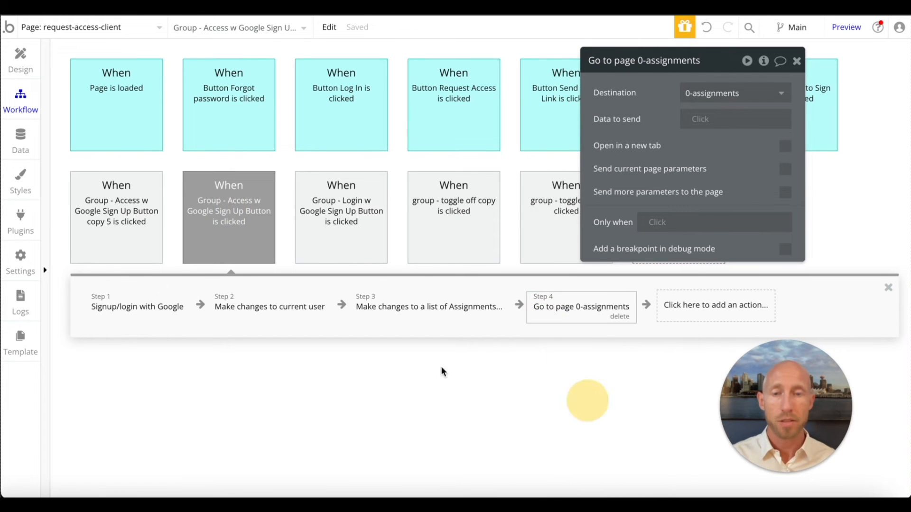
click(142, 213)
right_click(575, 315)
click(593, 323)
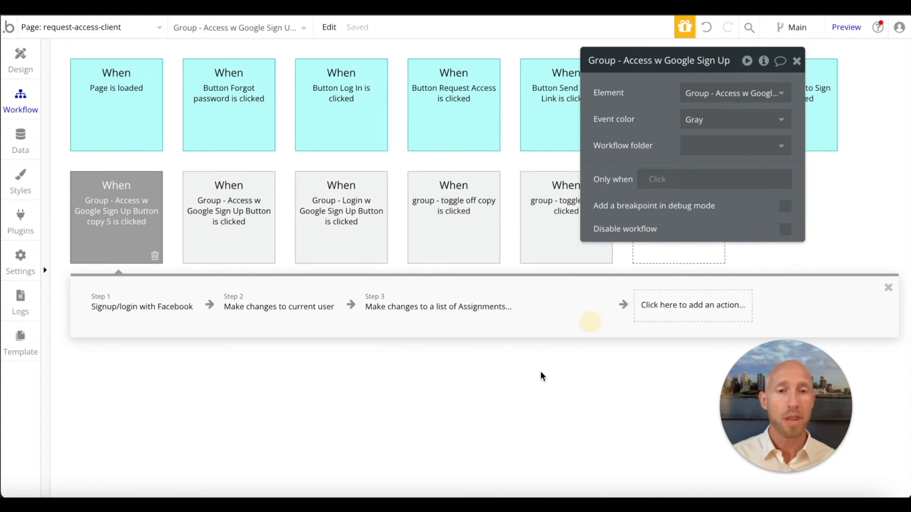
click(258, 305)
click(409, 317)
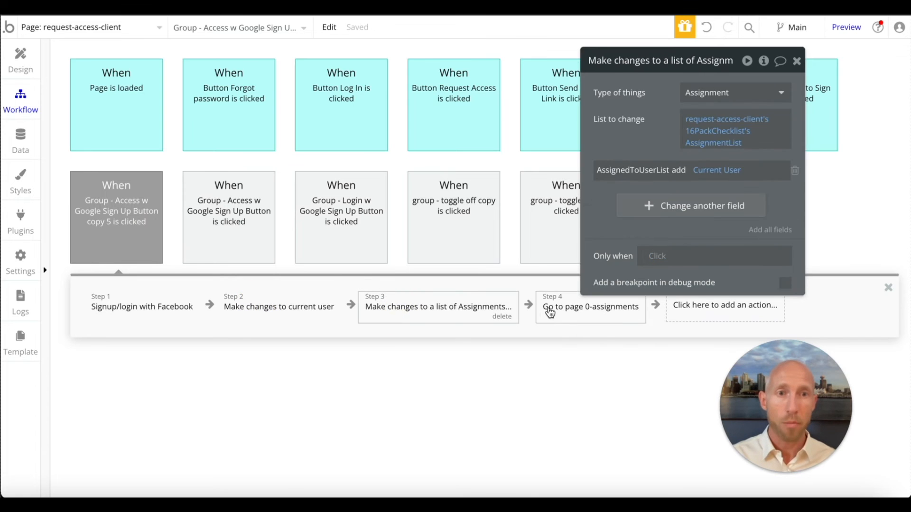
click(552, 311)
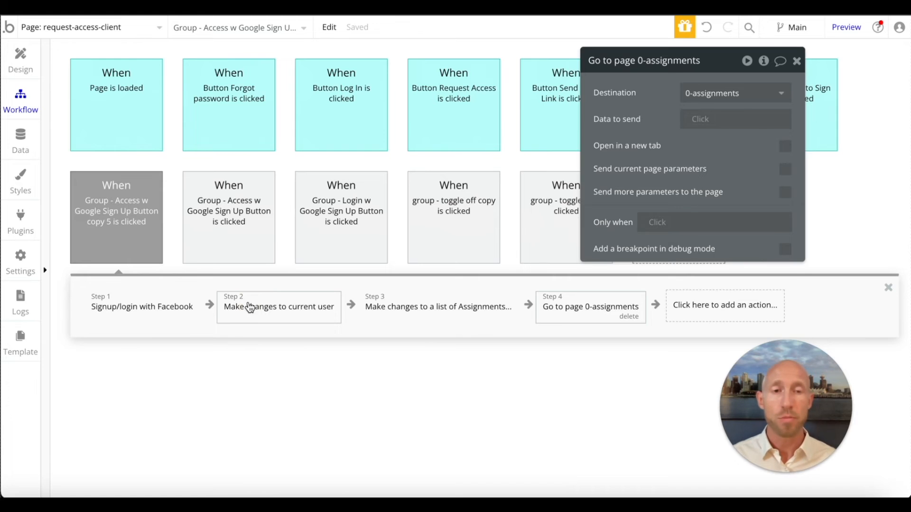
- Clear the Google-based expressions from FirstName, LastName, FullName and ProfileImage in the Facebook workflow's Make changes to current user action
click(250, 307)
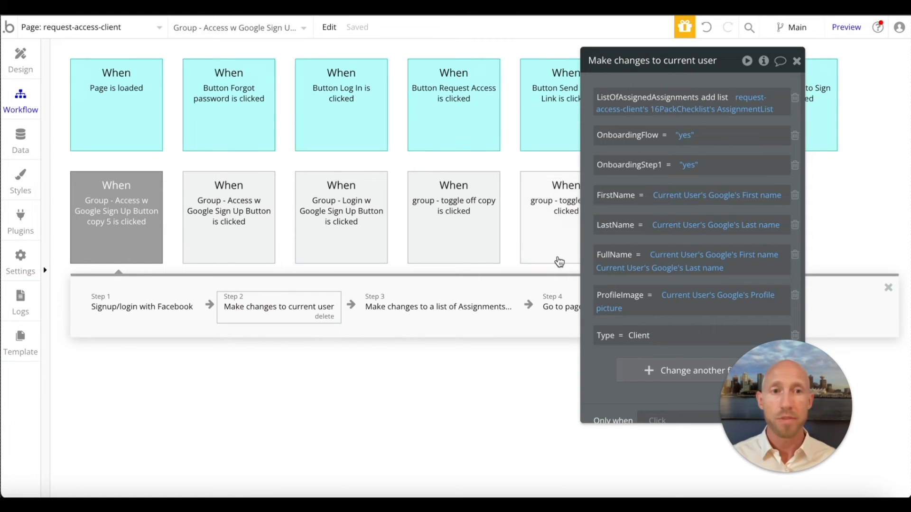
right_click(707, 198)
right_click(710, 198)
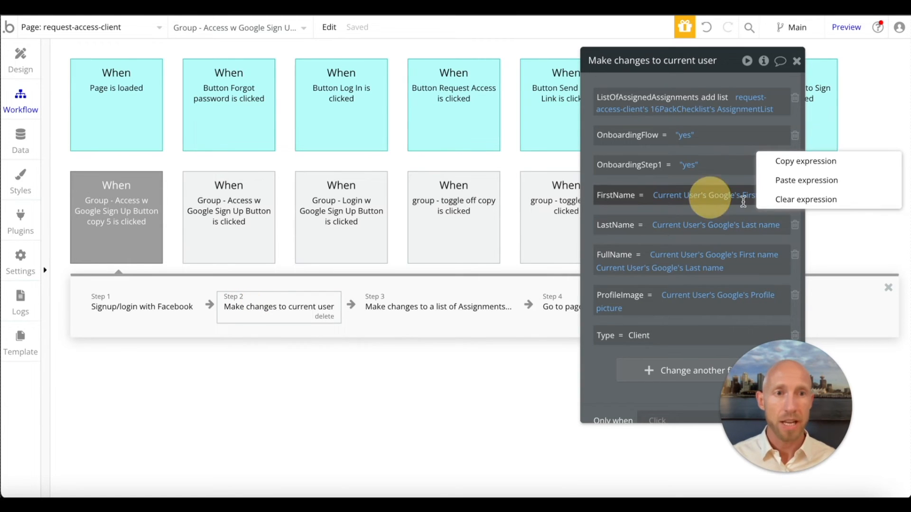
click(806, 200)
right_click(719, 226)
click(806, 228)
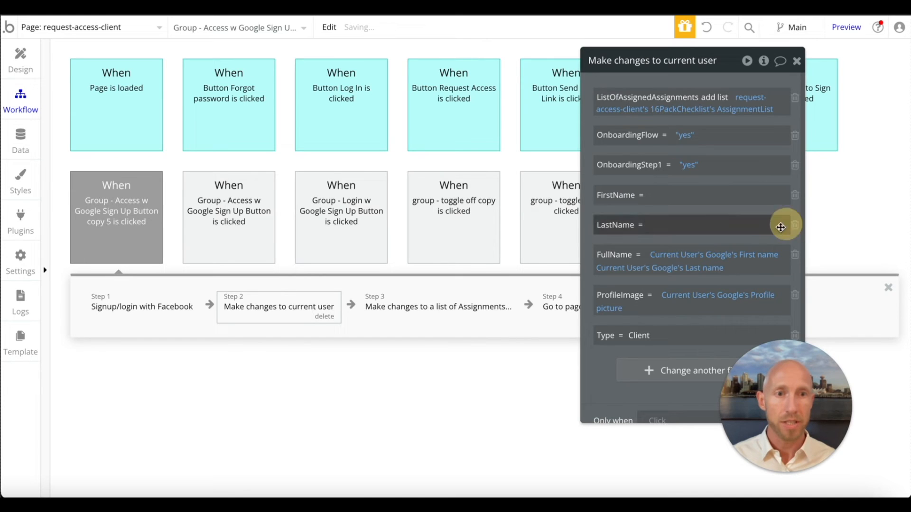
right_click(702, 254)
click(762, 258)
right_click(683, 297)
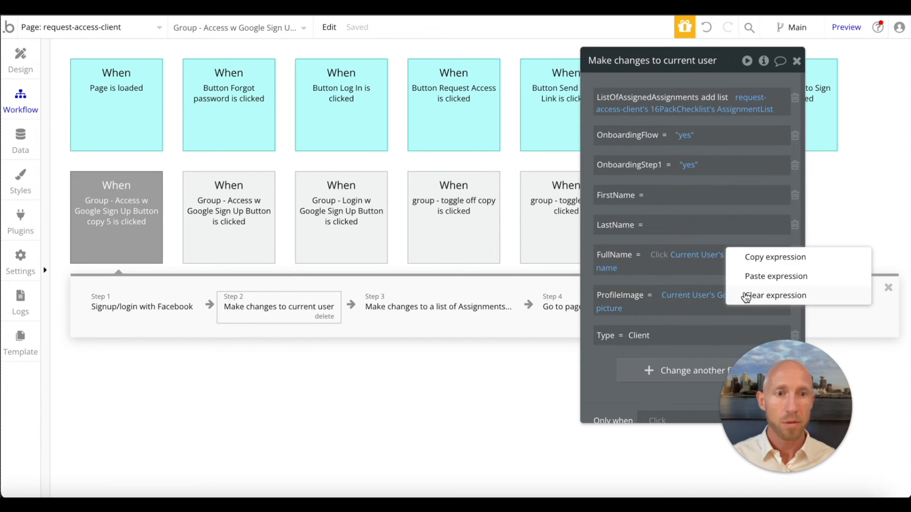
click(745, 298)
right_click(696, 256)
click(764, 265)
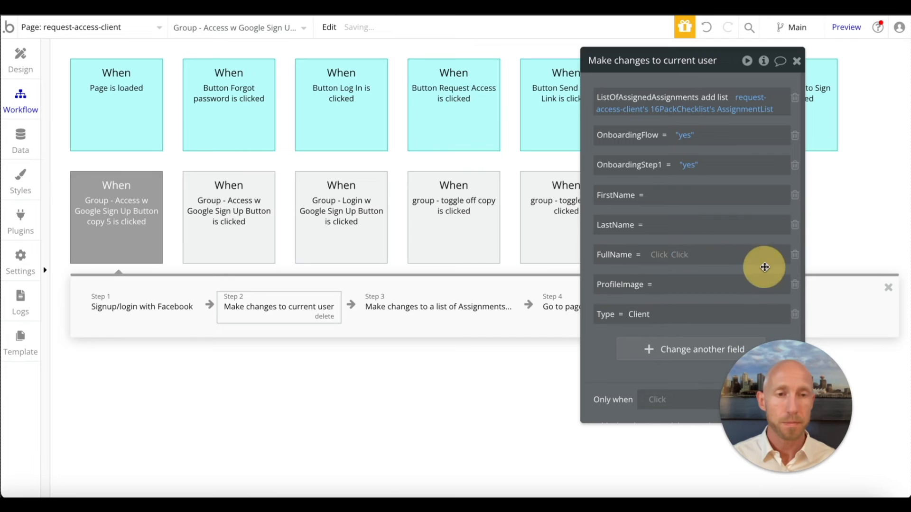
- Try to edit the empty FirstName value, including after closing and reopening the Make changes to current user action
click(671, 196)
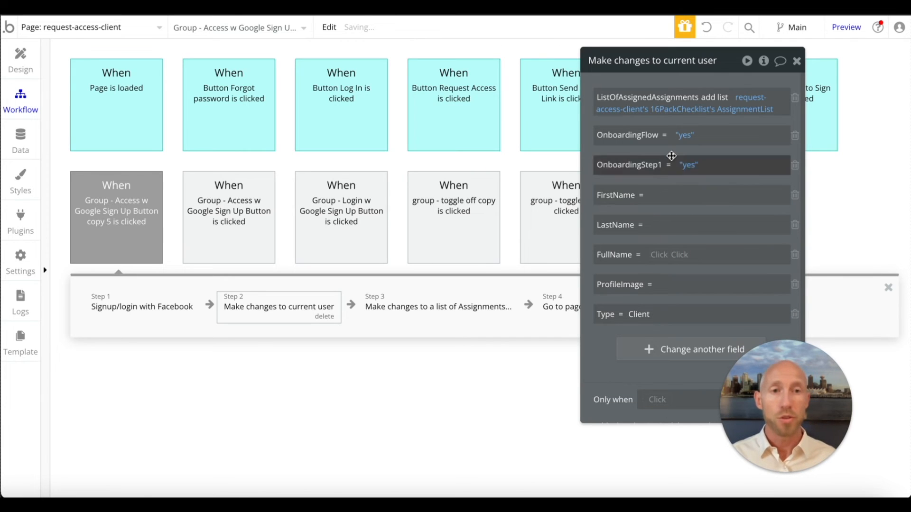
drag(725, 61, 644, 88)
click(589, 222)
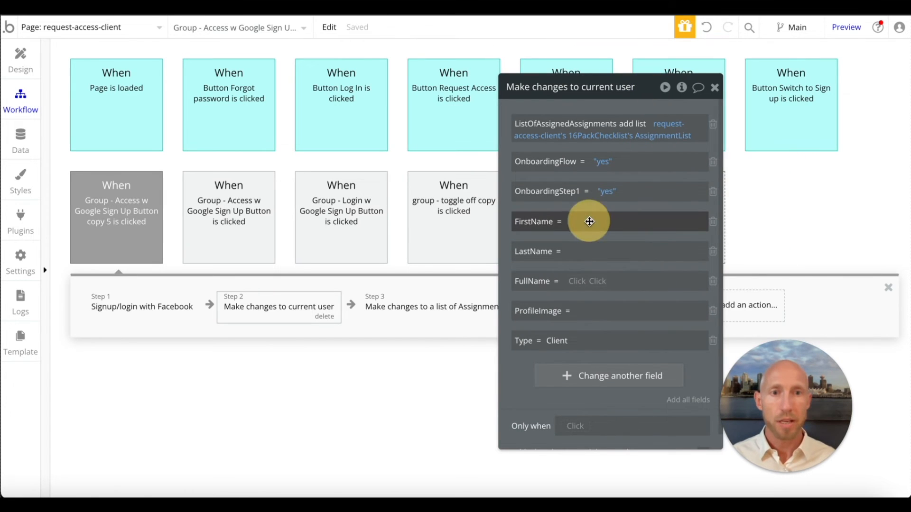
click(588, 227)
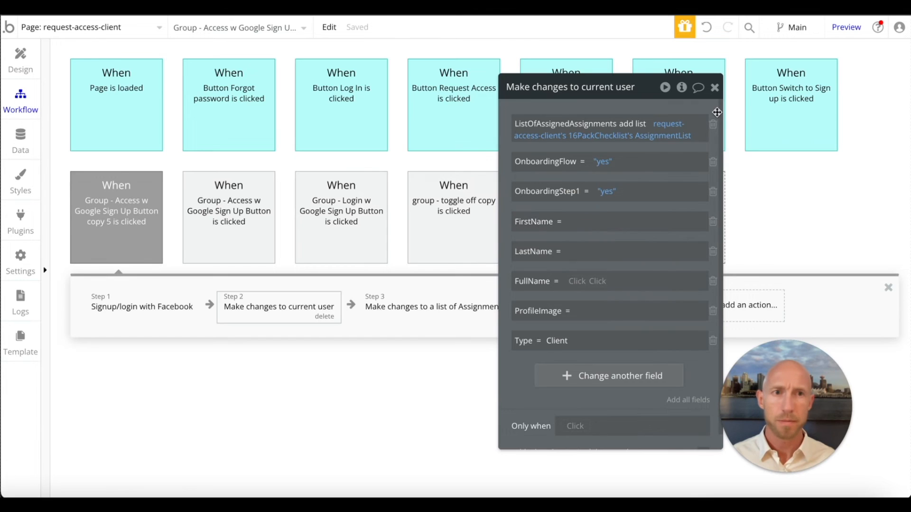
click(714, 87)
click(278, 313)
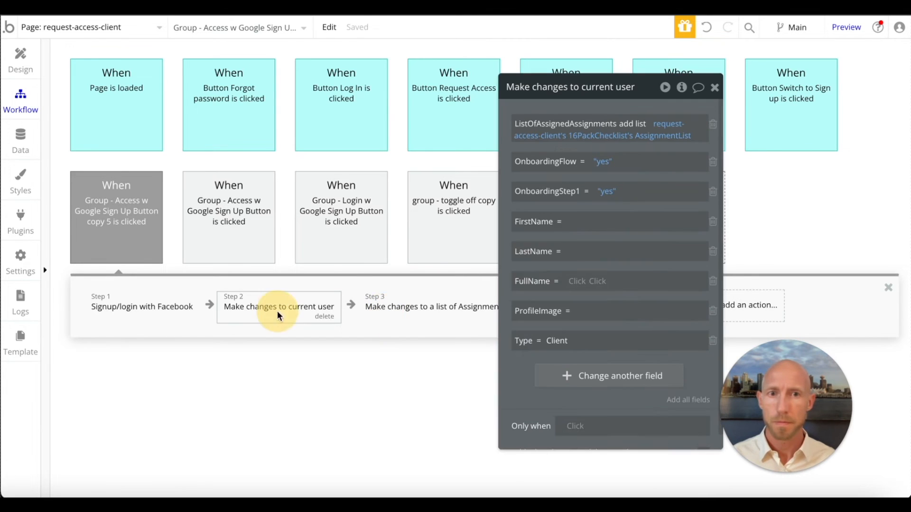
- Replace the ProfileImage entry with a fresh blank one and remove the FirstName and LastName entries from the action
click(580, 228)
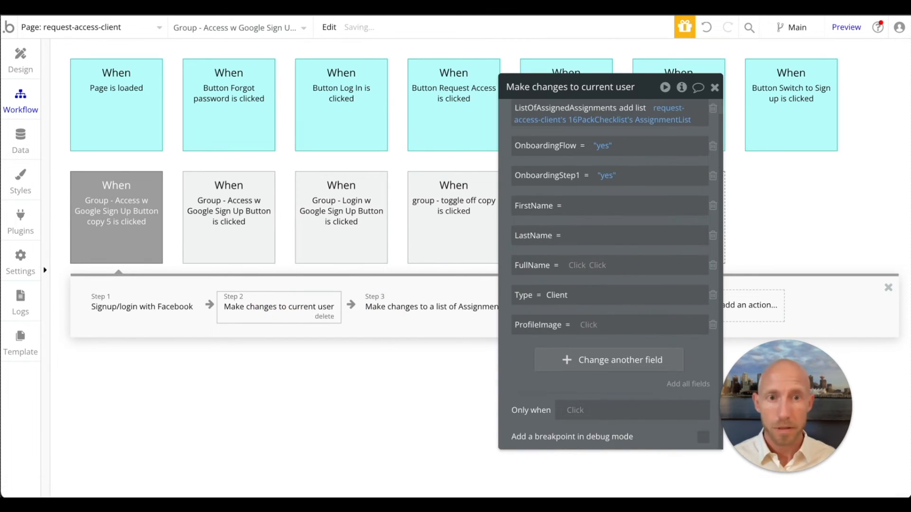
click(687, 207)
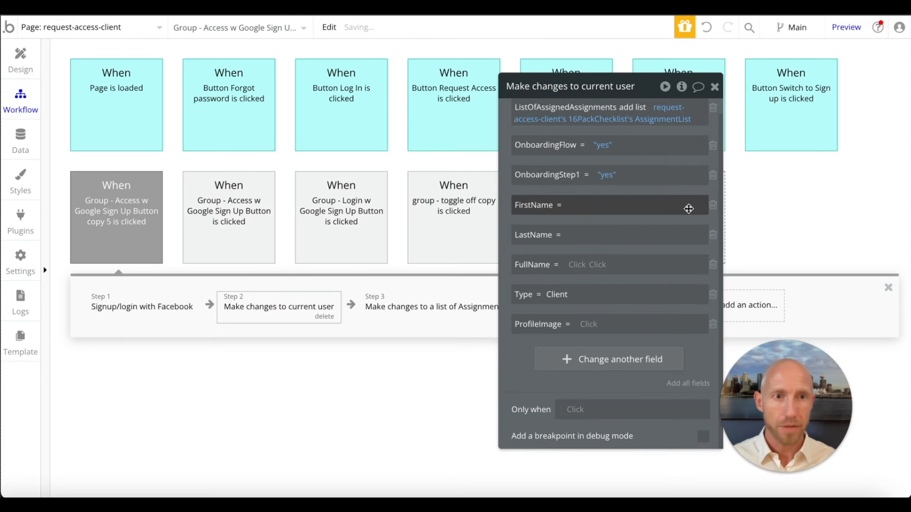
click(713, 205)
click(713, 221)
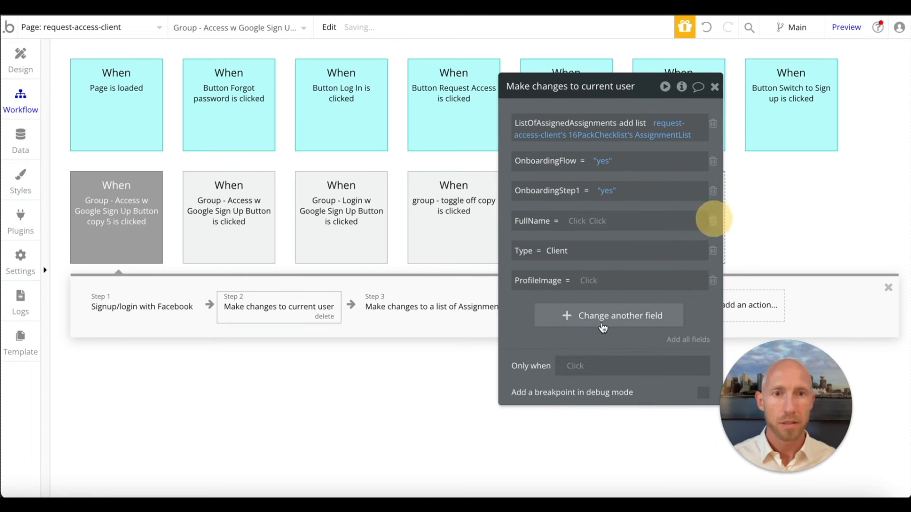
- Add fresh FirstName and LastName entries to the Facebook workflow's Make changes to current user action
click(585, 317)
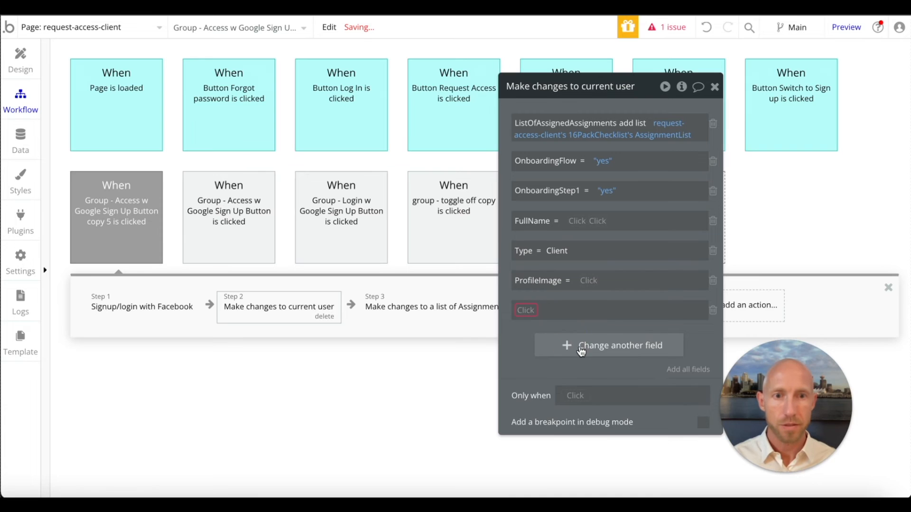
click(527, 309)
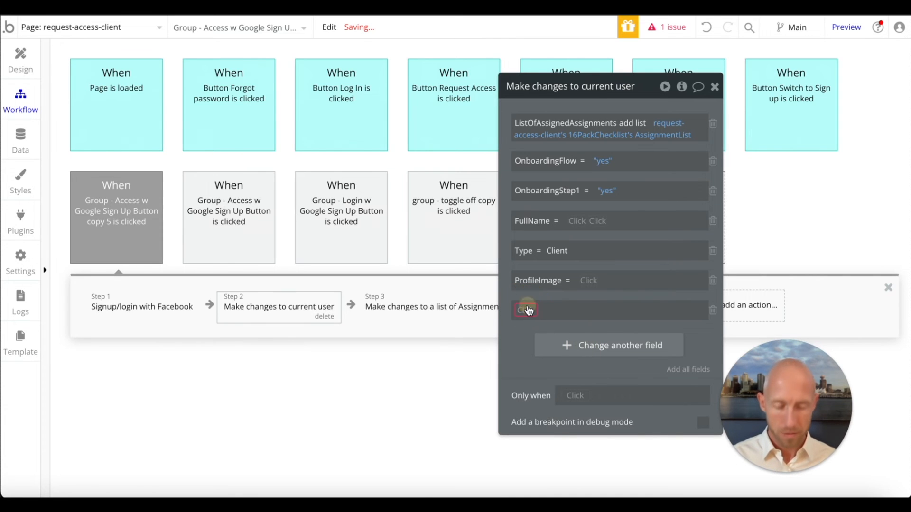
click(527, 304)
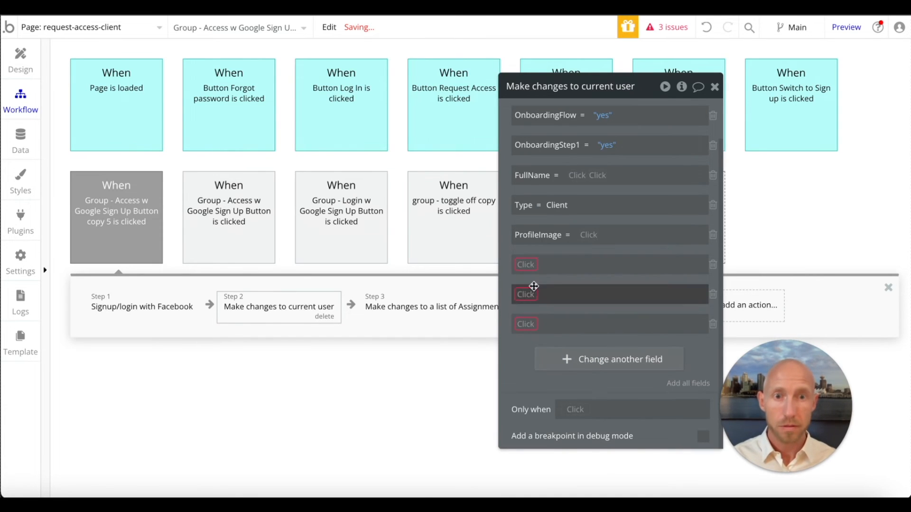
click(528, 263)
text(first)
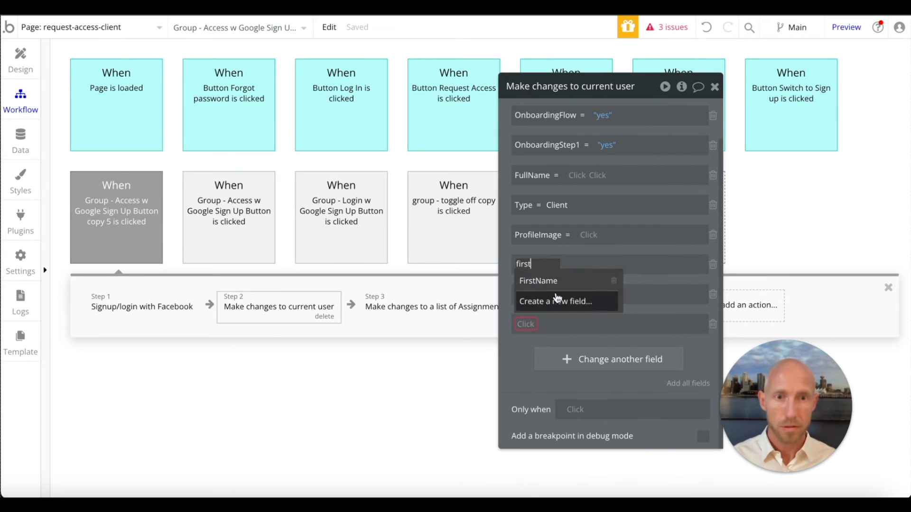
click(543, 278)
click(526, 294)
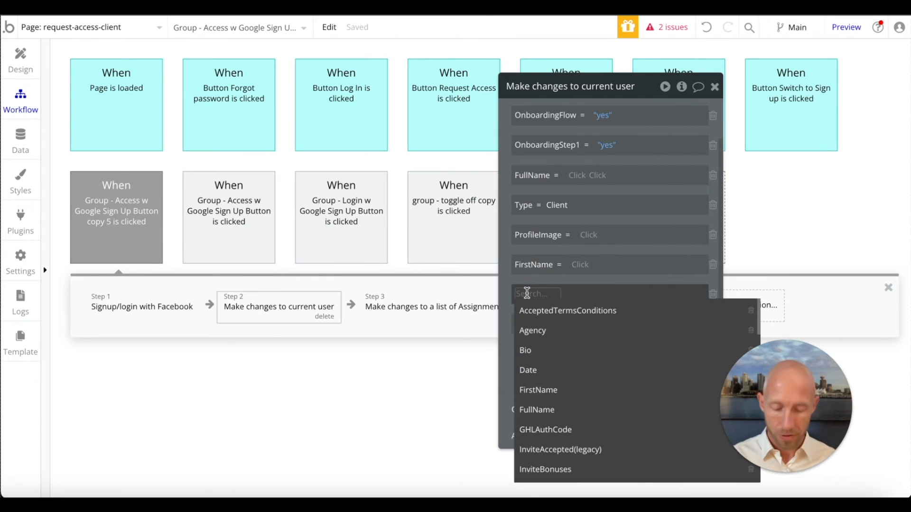
text(las)
click(540, 307)
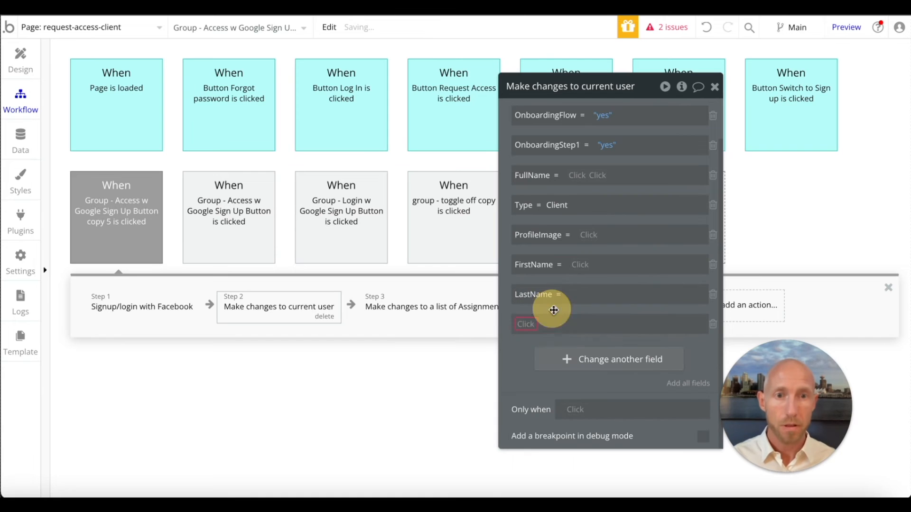
- Set the FirstName value to Current User's Facebook's First name
click(582, 294)
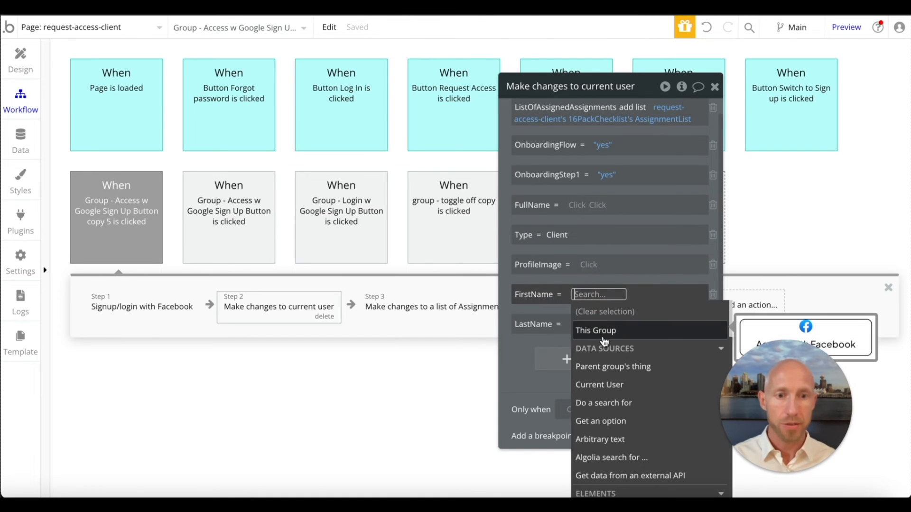
text(fa)
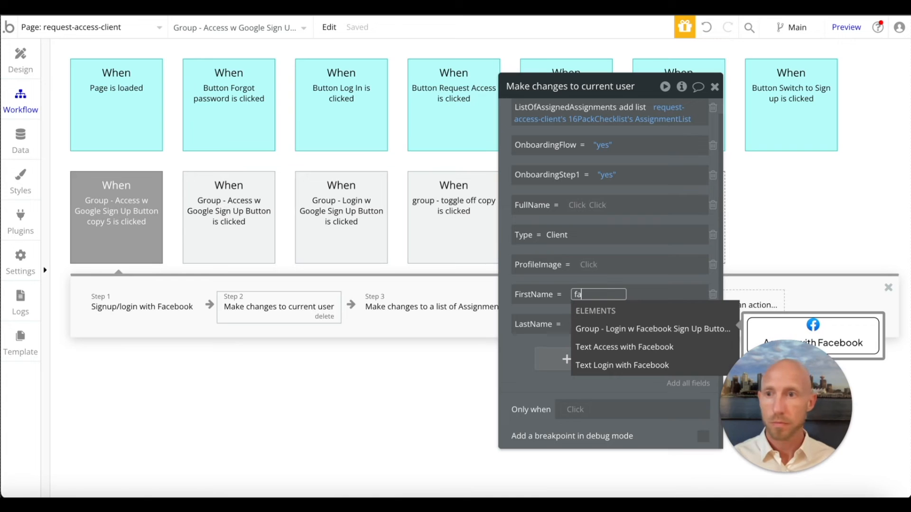
key(BackSpace)
key(BackSpace)
click(607, 395)
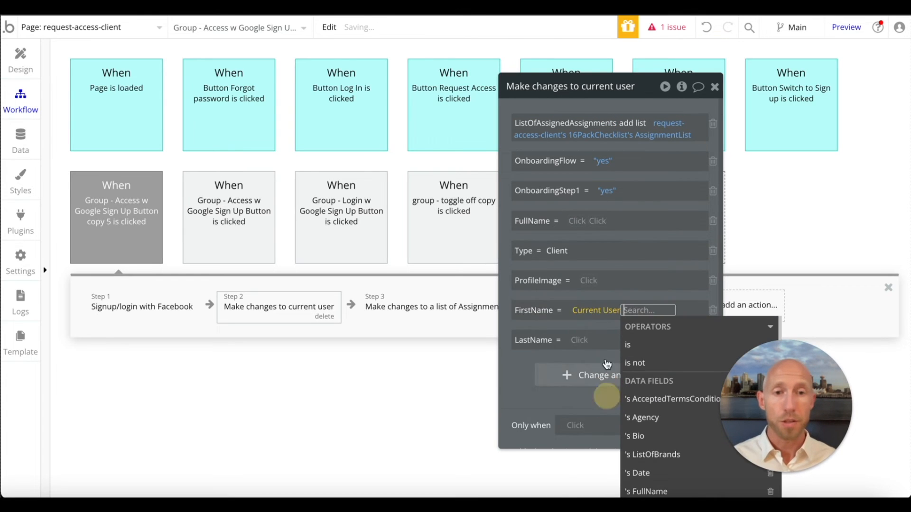
text(fa)
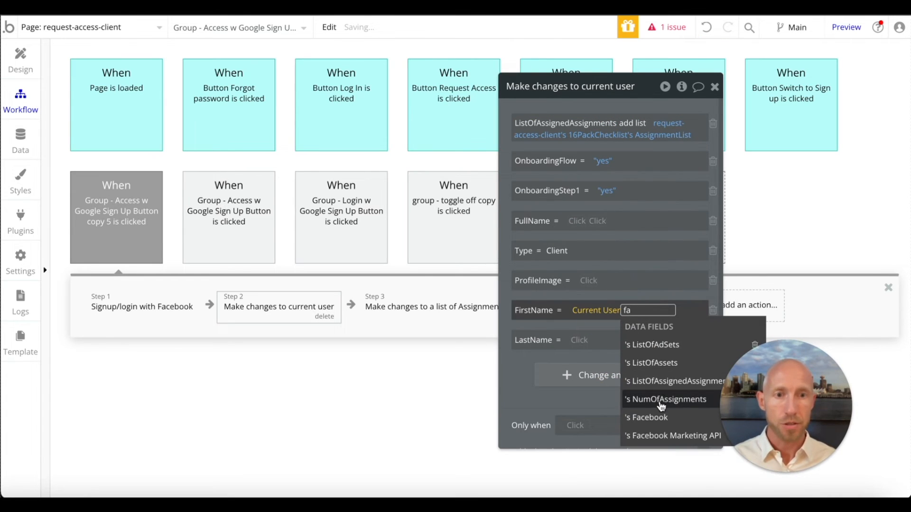
text(c)
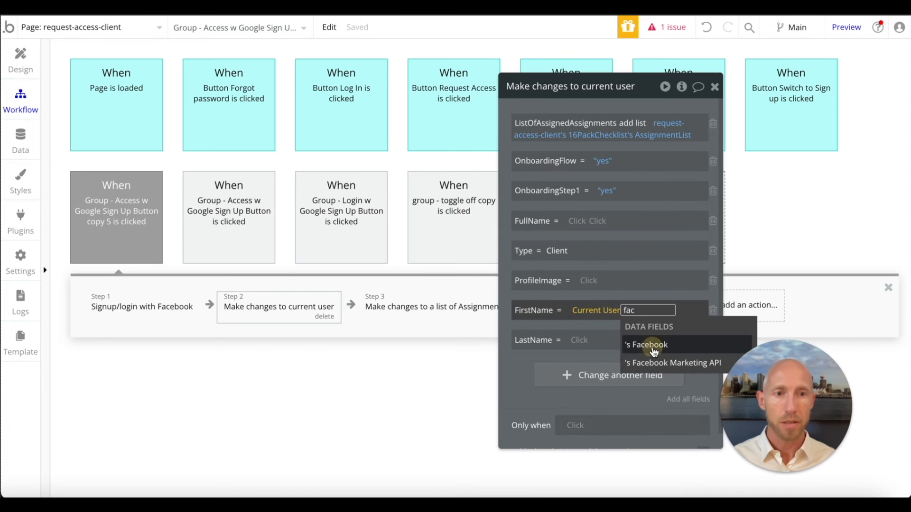
click(653, 346)
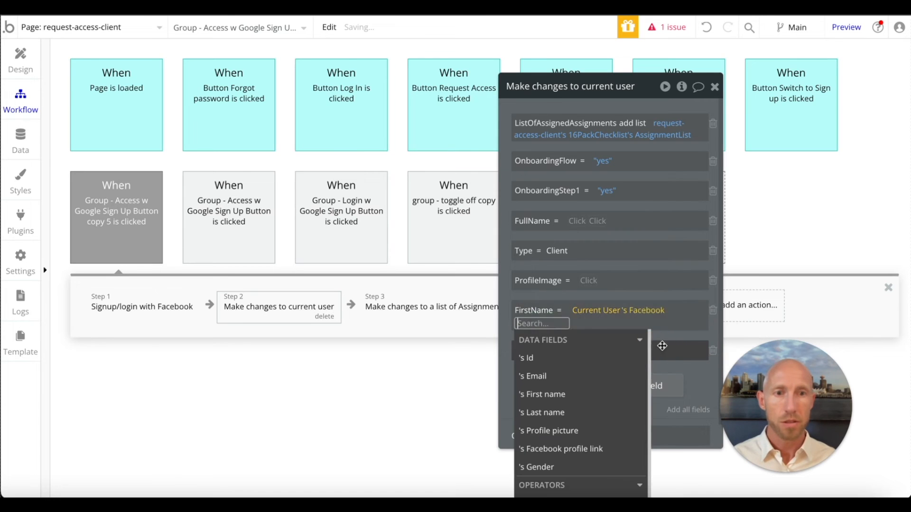
click(569, 402)
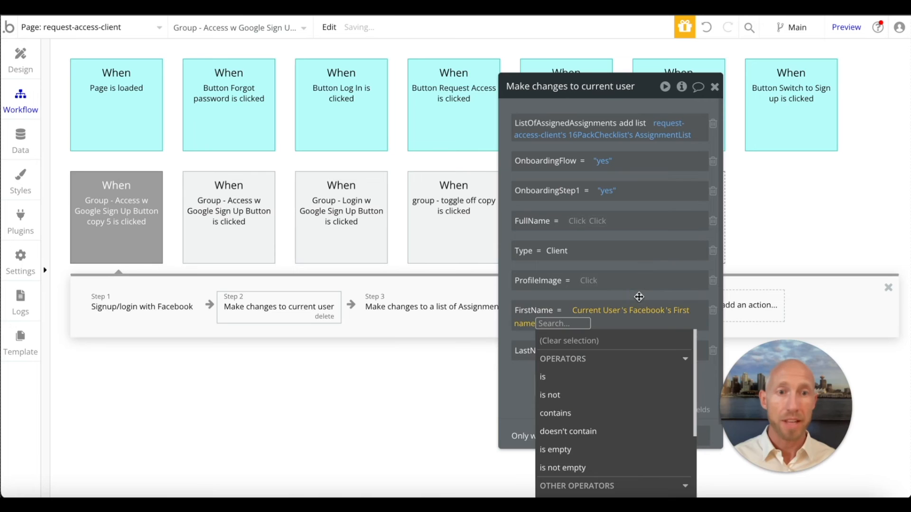
click(665, 316)
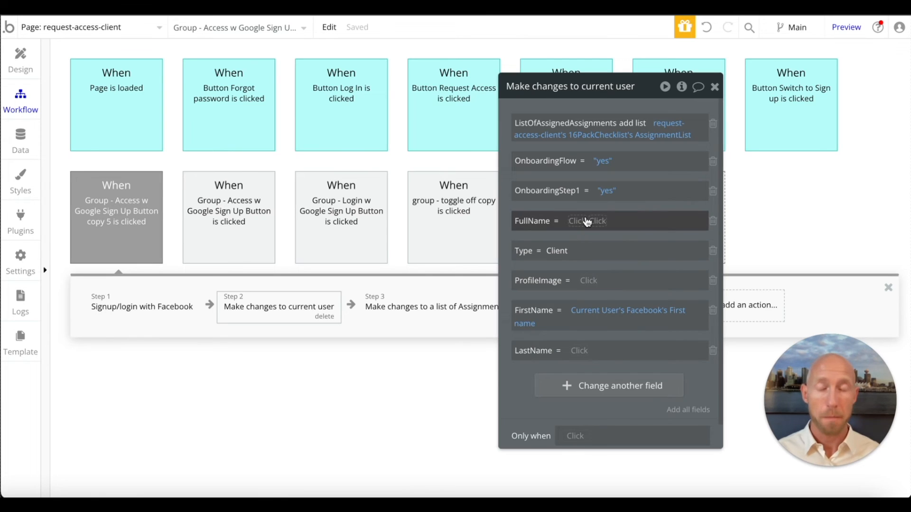
- Set the LastName value to Current User's Facebook's Last name
click(582, 351)
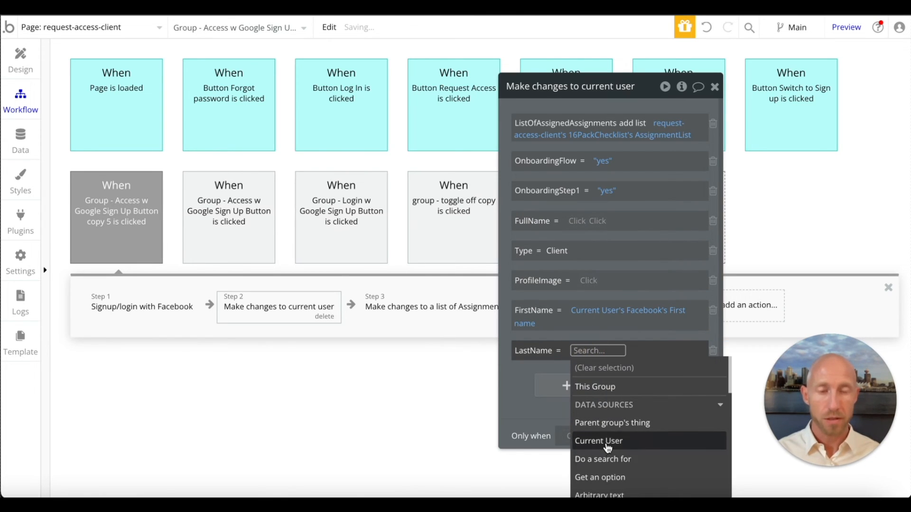
click(607, 441)
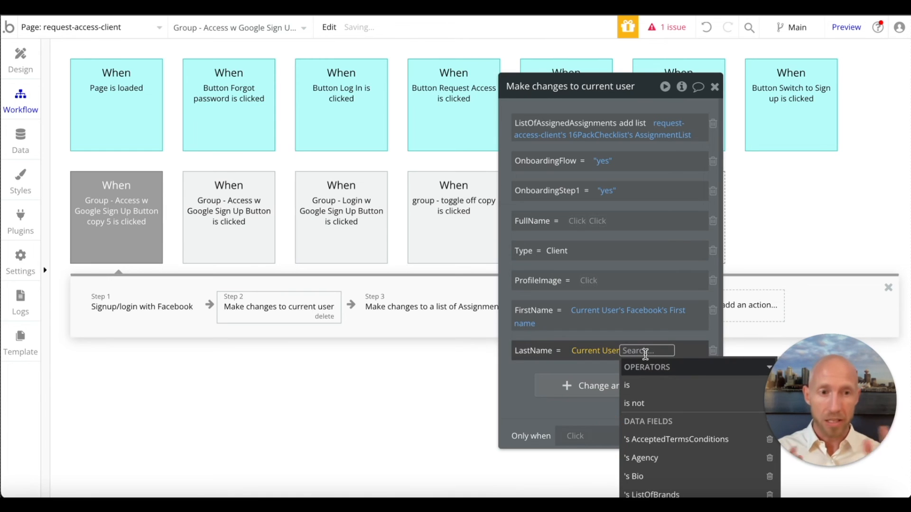
text(las)
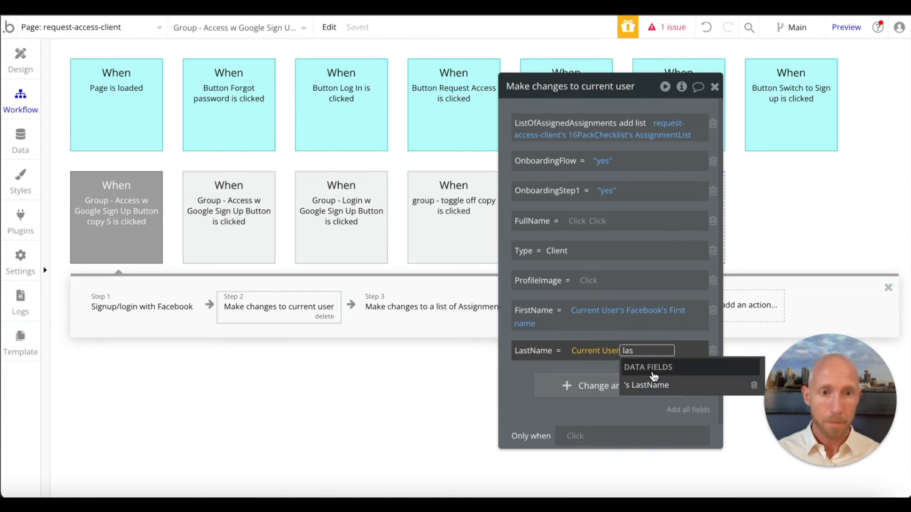
key(BackSpace)
key(BackSpace)
key(BackSpace)
text(fac)
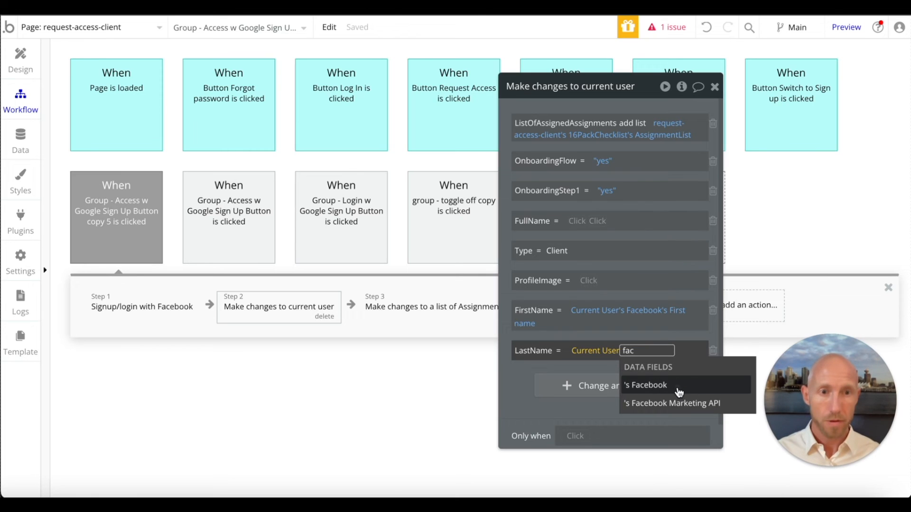
click(679, 392)
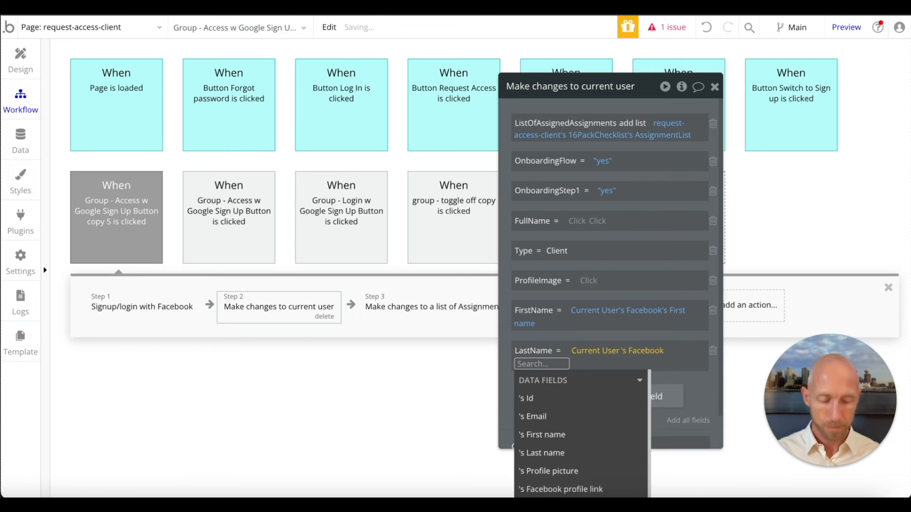
text(las)
click(610, 397)
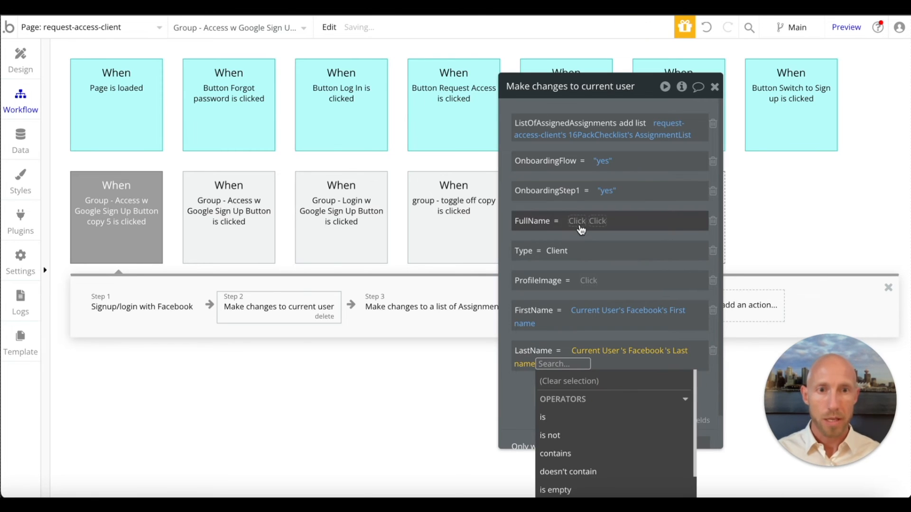
- Fill FullName by copying in the FirstName expression followed by the LastName expression
click(582, 229)
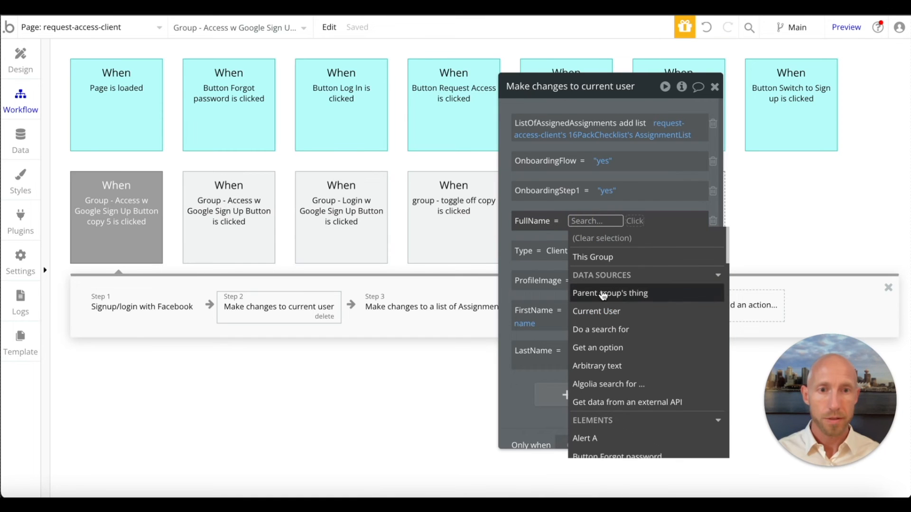
click(522, 386)
right_click(597, 316)
click(672, 272)
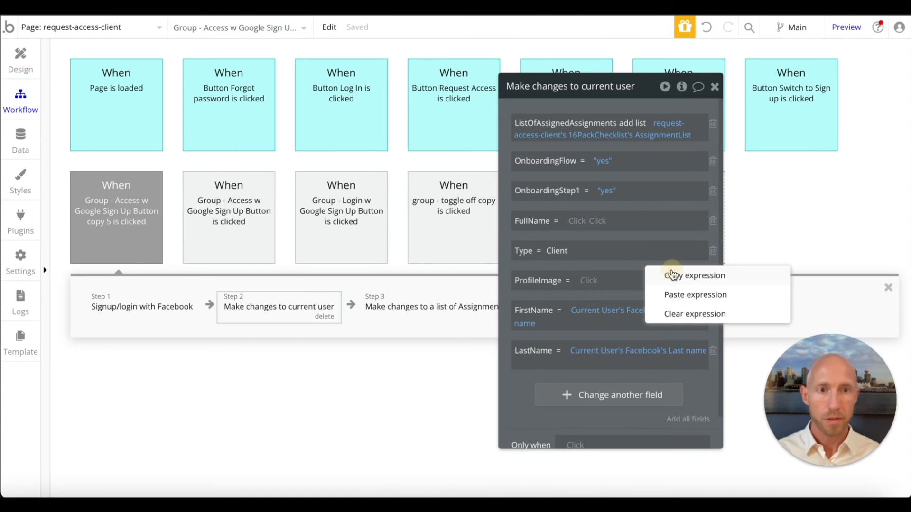
right_click(582, 222)
click(661, 203)
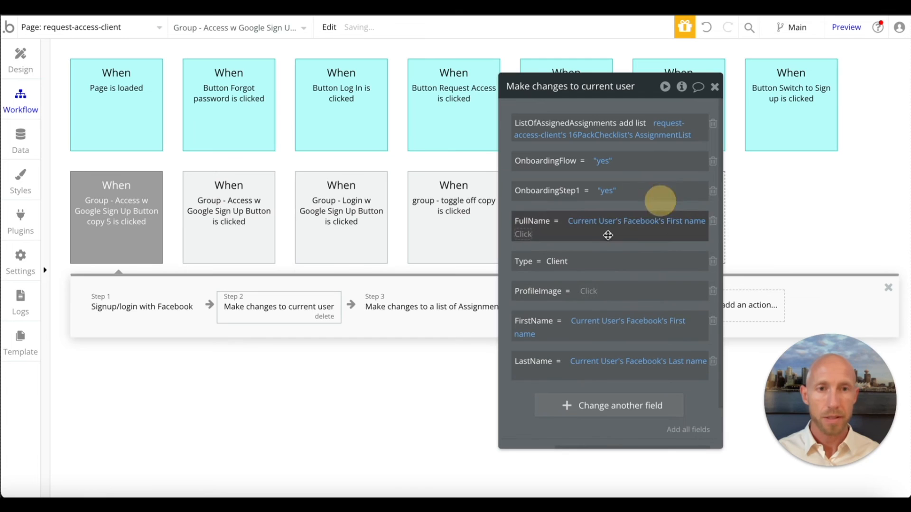
right_click(611, 363)
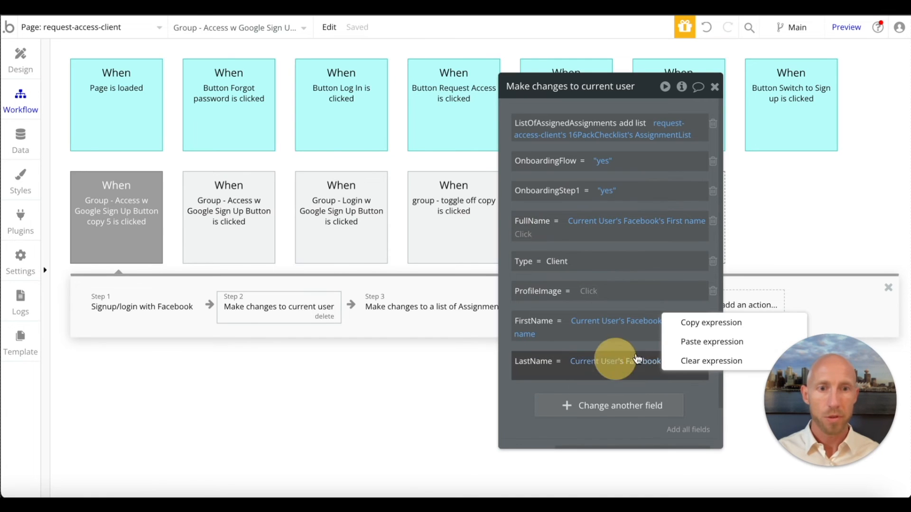
click(719, 319)
right_click(525, 234)
click(605, 216)
- Set ProfileImage to Current User's Facebook's Profile picture and close the Make changes to current user action
click(586, 290)
text(f)
key(BackSpace)
text(cur)
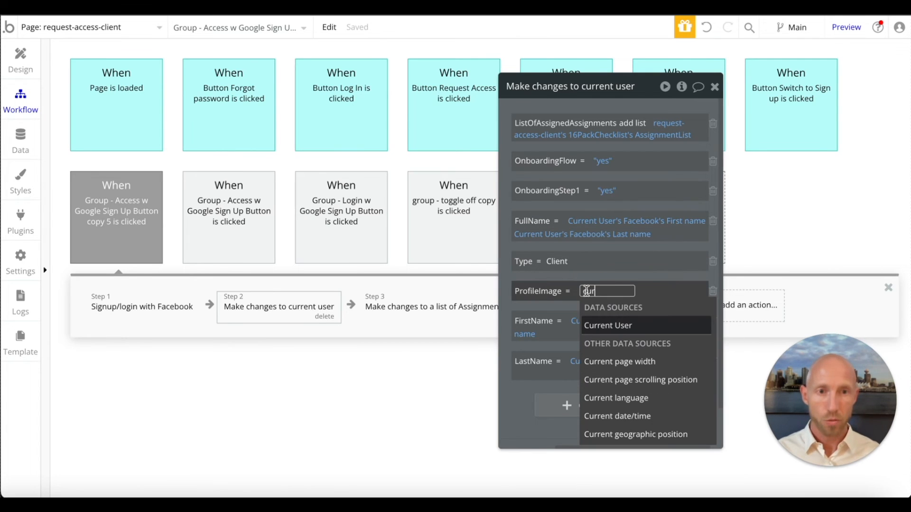
click(622, 327)
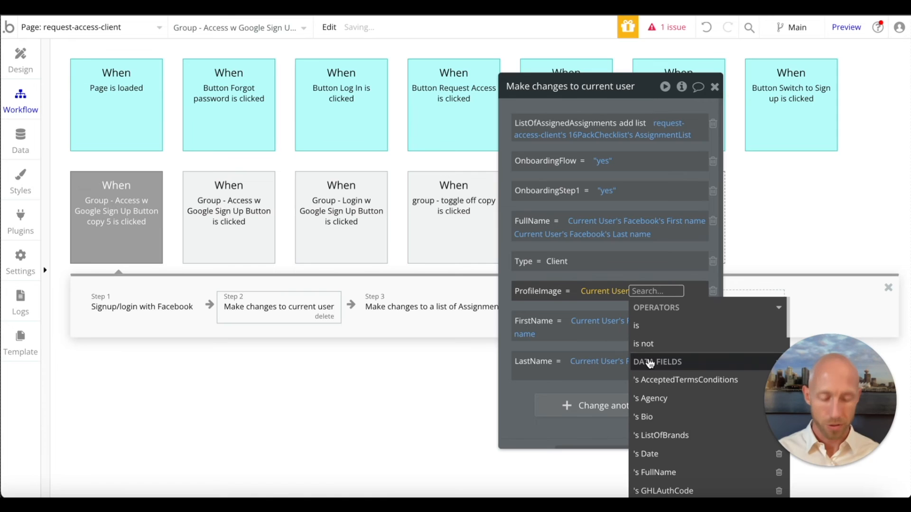
text(fa)
click(650, 397)
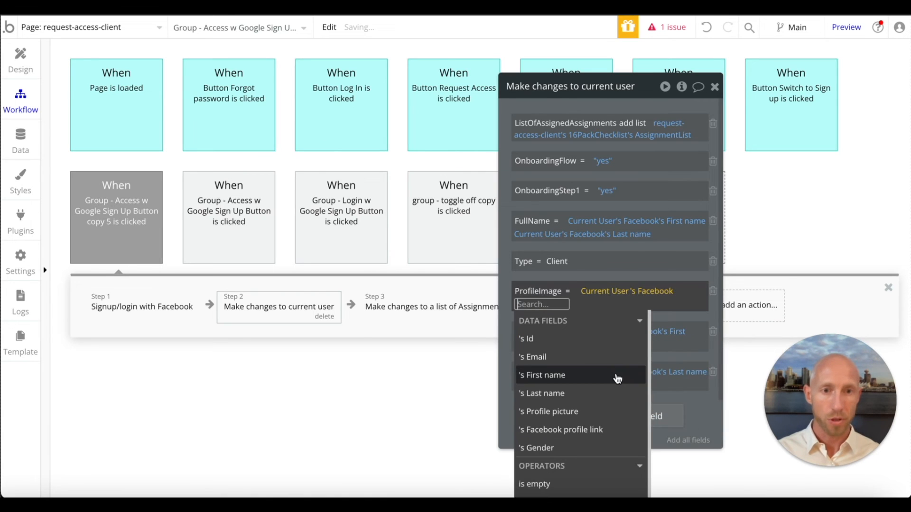
text(pro)
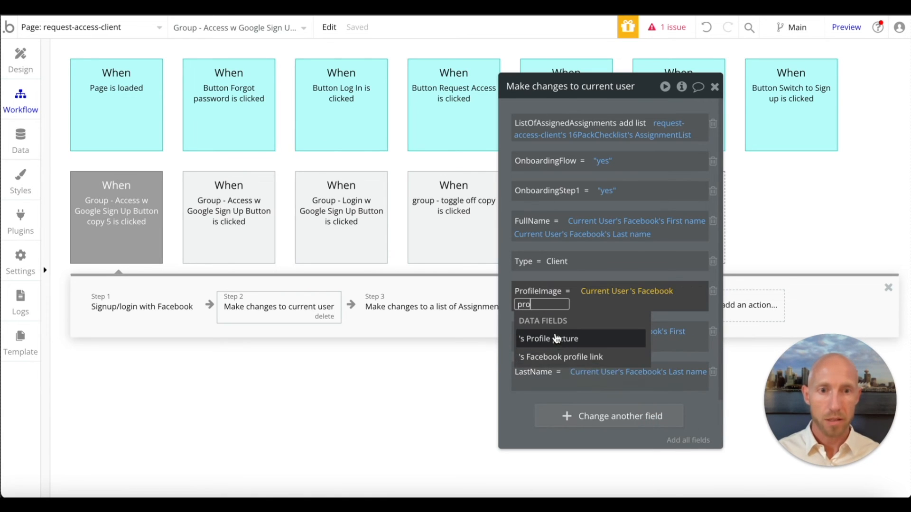
click(557, 336)
click(525, 405)
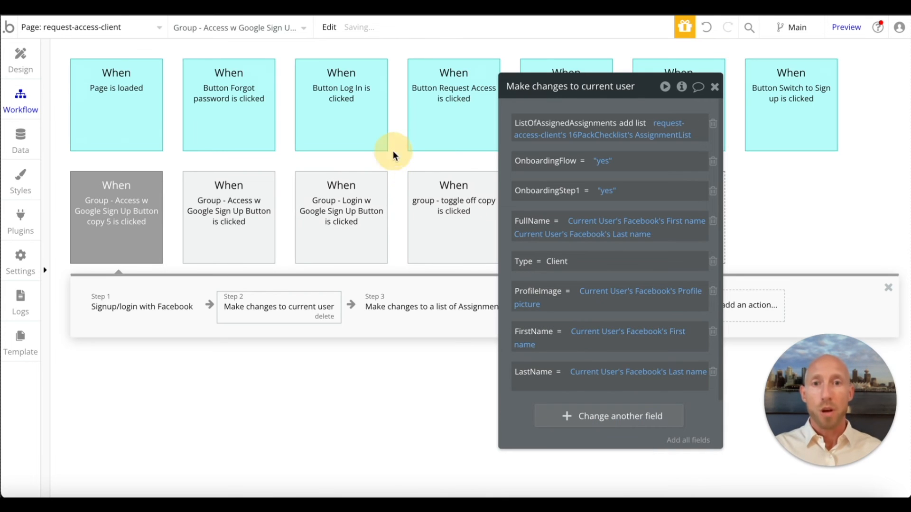
click(714, 86)
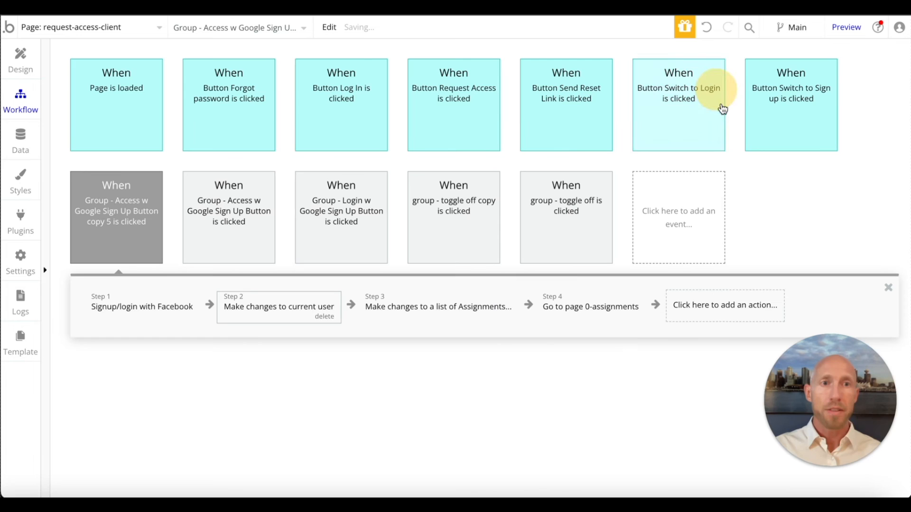
- Duplicate the Access with Facebook button group on the page design, move the copy into Group Log in, and hide Group Sign up
click(34, 60)
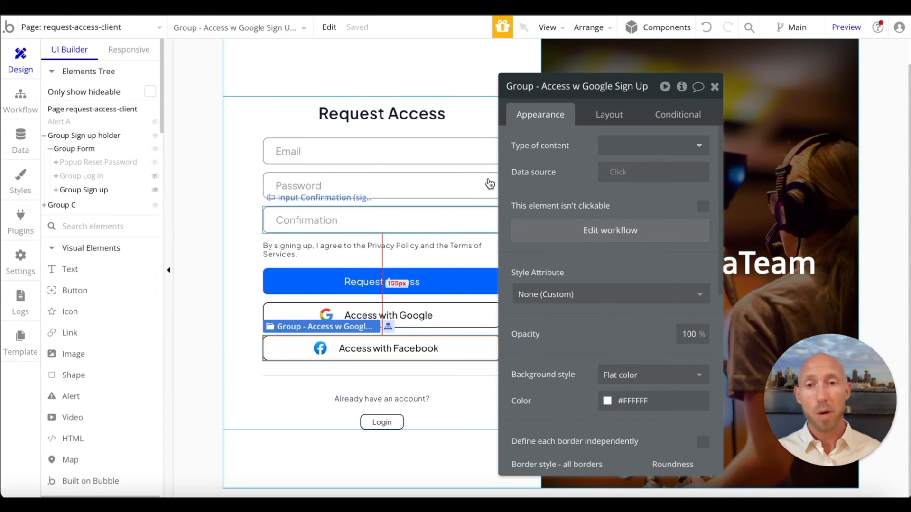
key(super+v)
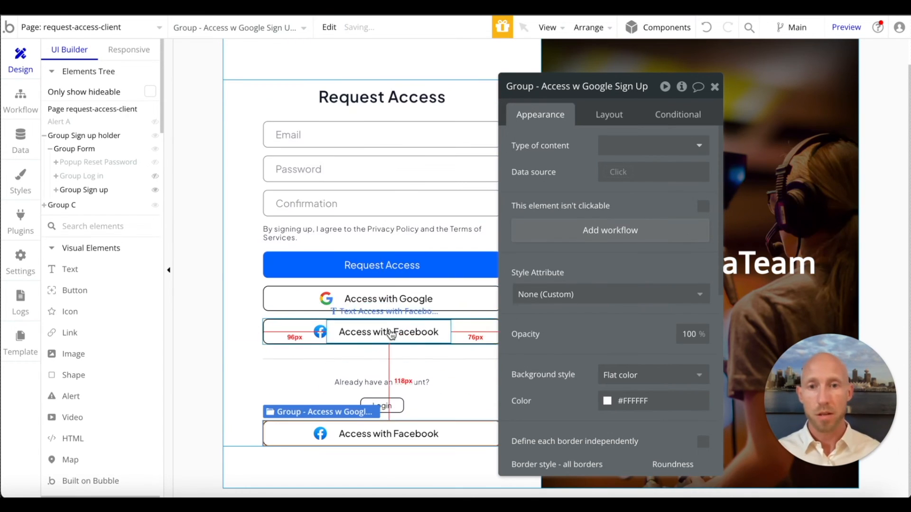
click(55, 190)
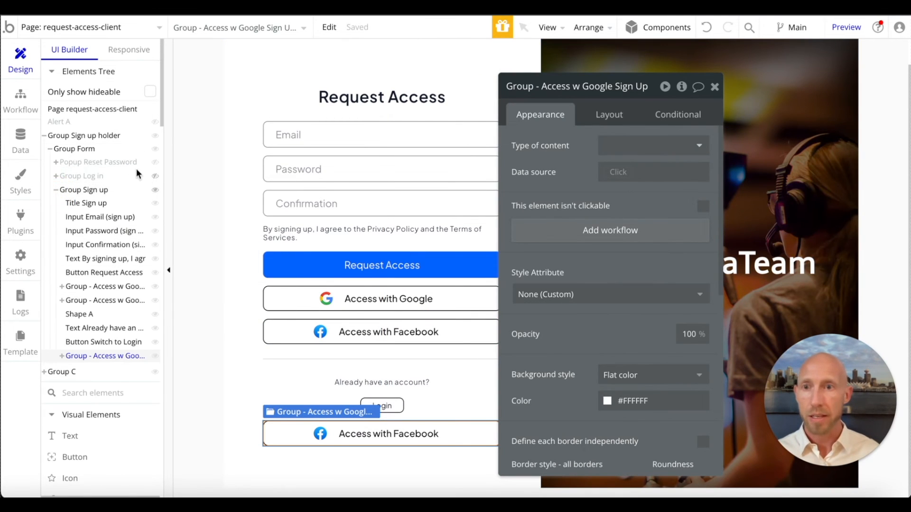
click(155, 176)
scroll(366, 199, down, 4)
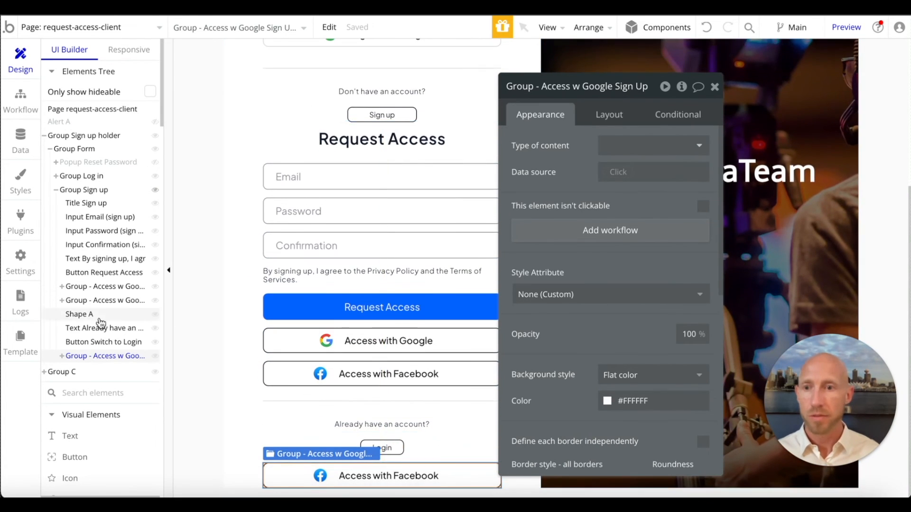
click(154, 189)
- Reorder the copied Facebook button group in the log-in form so it sits directly below the Login with Google button
click(609, 115)
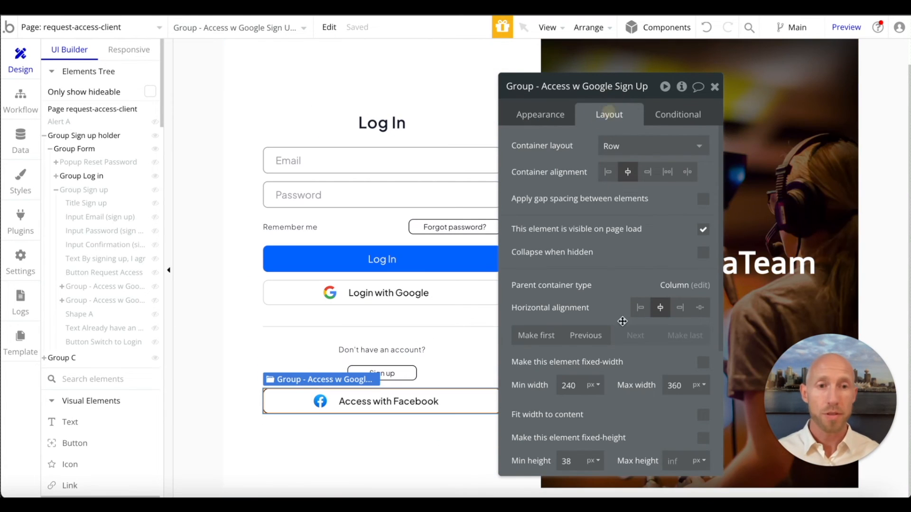
click(585, 336)
click(585, 336)
- Change the text of the Facebook button in the log-in form to "Login Facebook"
click(429, 327)
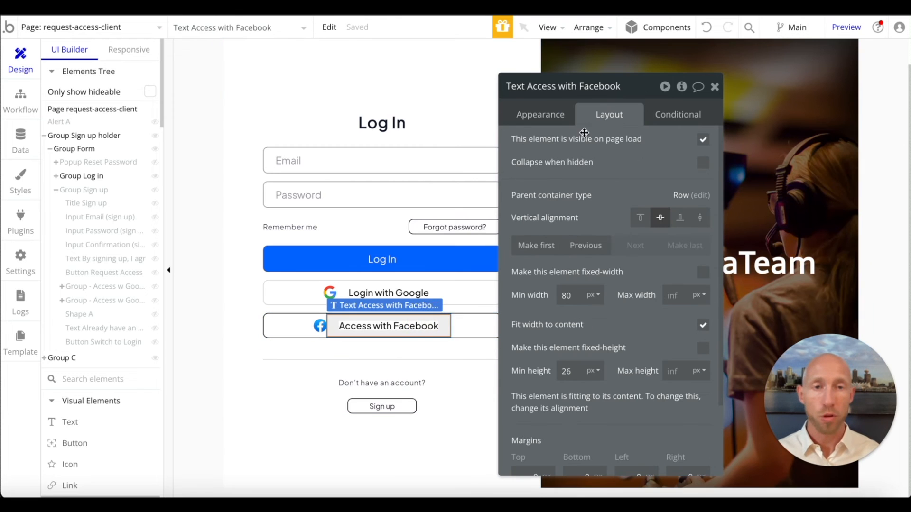
click(546, 116)
click(543, 149)
click(561, 145)
drag(561, 146, 494, 128)
key(BackSpace)
text(Login)
click(616, 201)
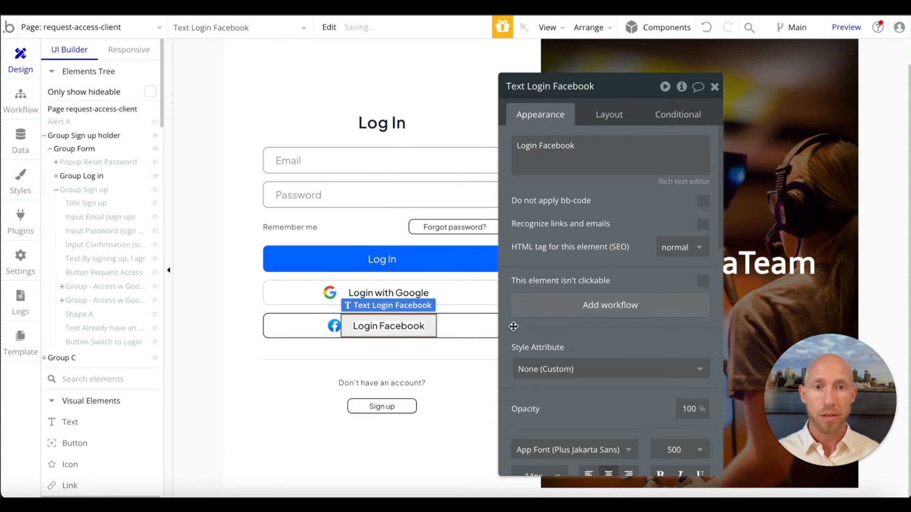
- Create a workflow for the Login Facebook button group with a Signup/login with a social network action using Facebook as the OAuth provider
click(488, 321)
click(569, 229)
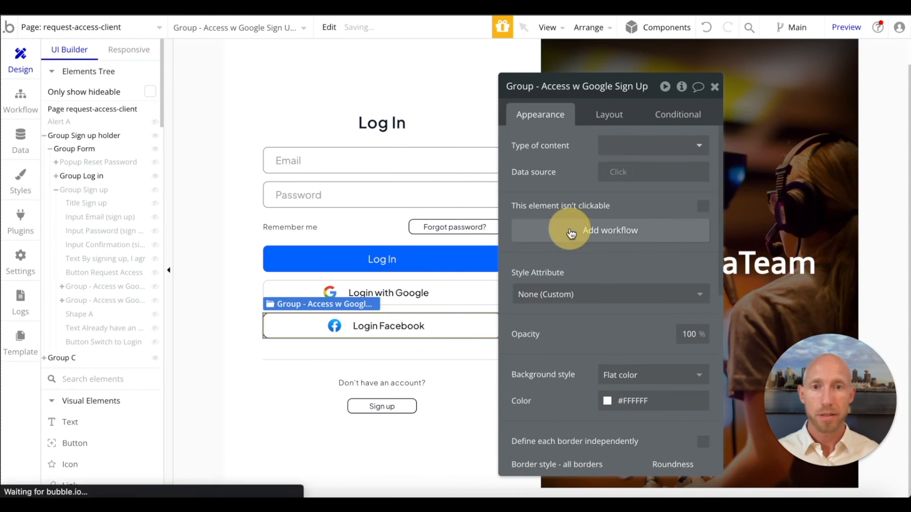
click(166, 318)
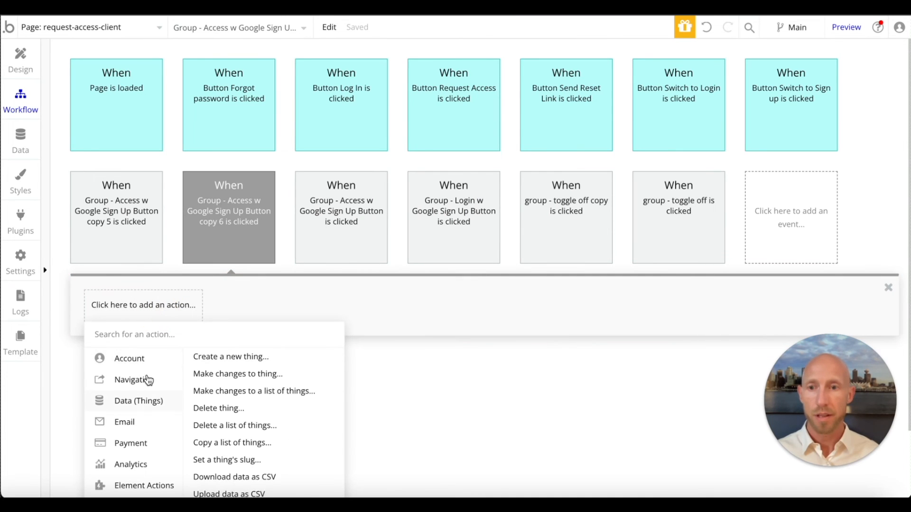
click(251, 395)
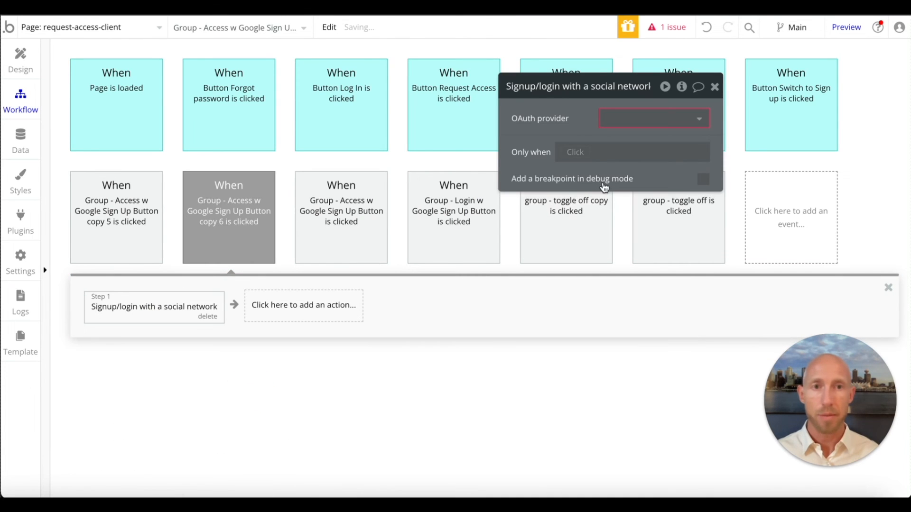
click(633, 120)
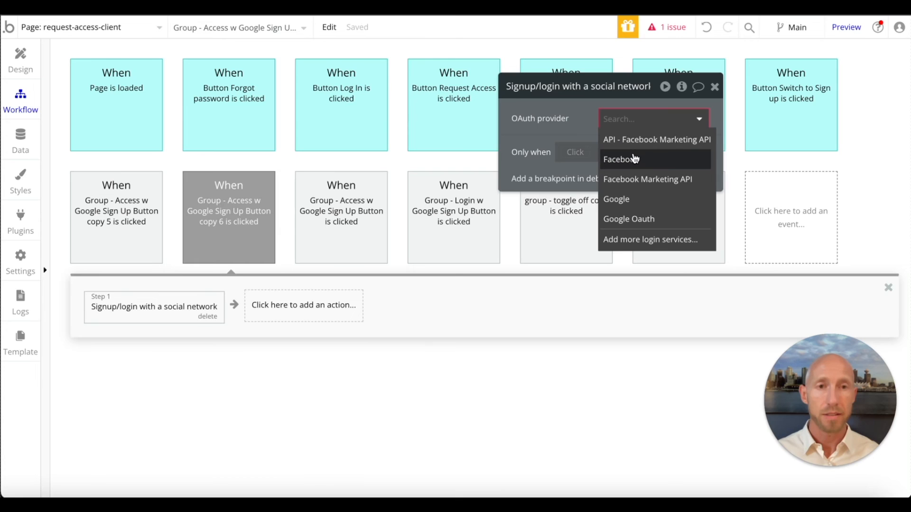
click(634, 159)
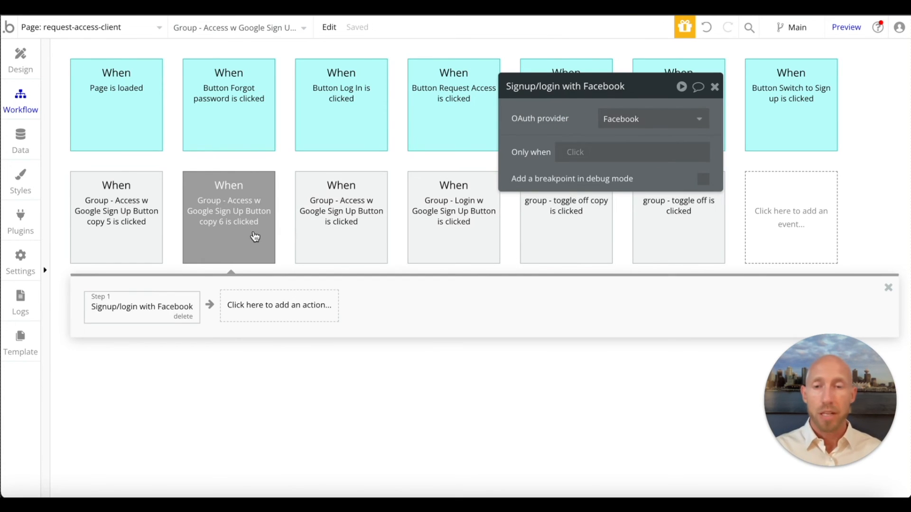
- Copy the Make changes to current user action from the Facebook signup workflow into the Facebook login workflow
click(128, 229)
click(305, 312)
right_click(305, 312)
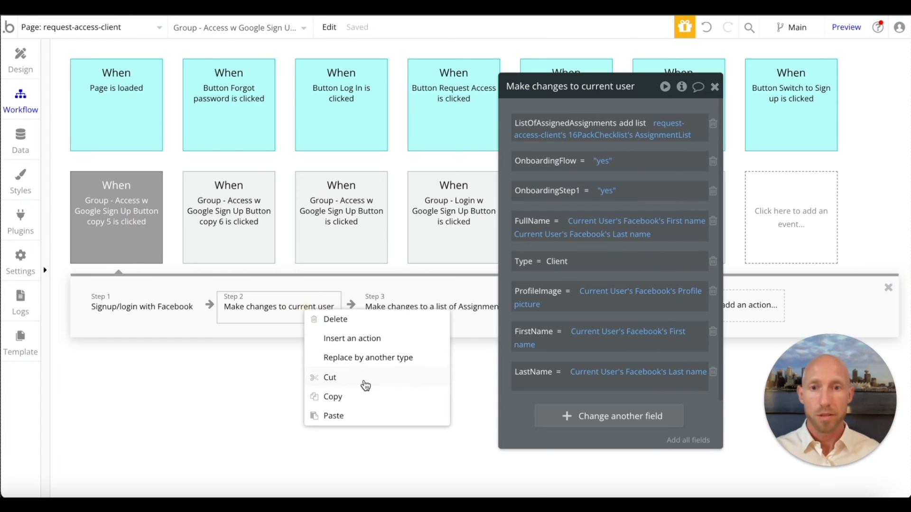
click(359, 397)
click(189, 198)
right_click(284, 298)
click(306, 311)
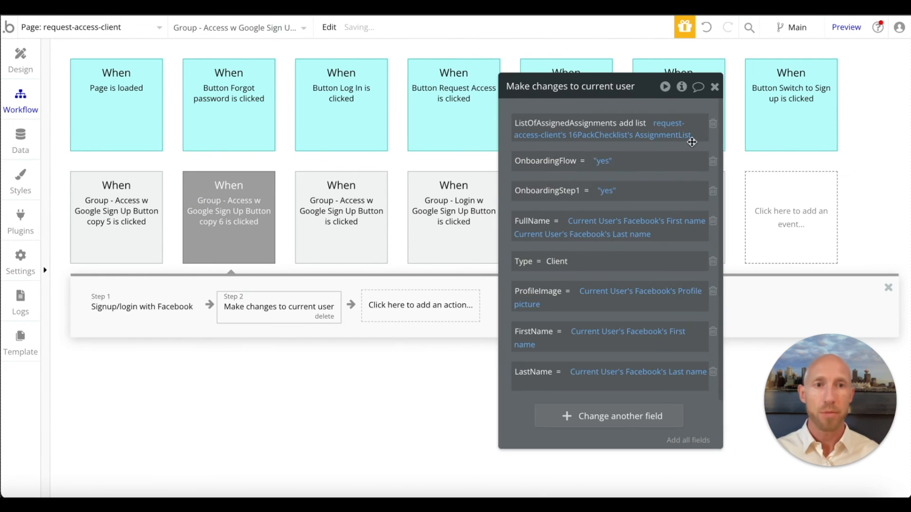
- Remove the ListOfAssignedAssignments, OnboardingFlow, OnboardingStep1 and Type fields from the login workflow's Make changes to current user action
click(712, 126)
click(713, 125)
click(713, 125)
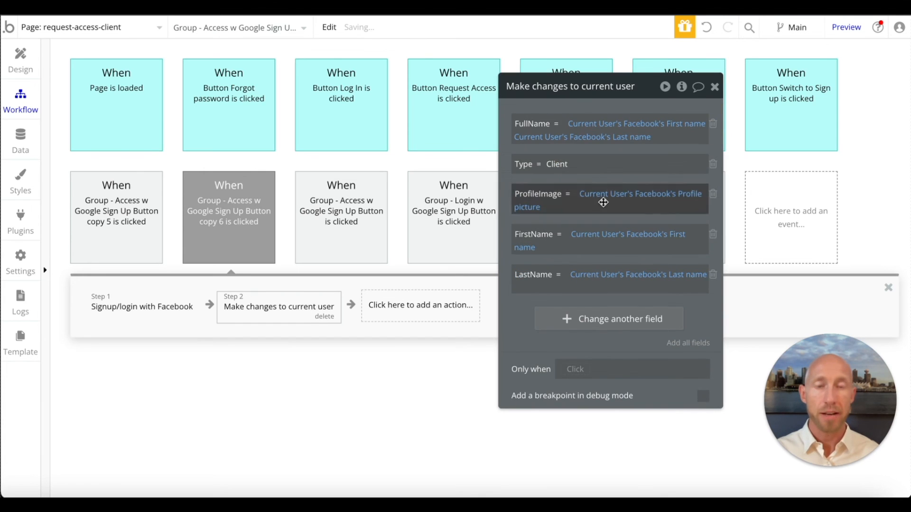
click(713, 164)
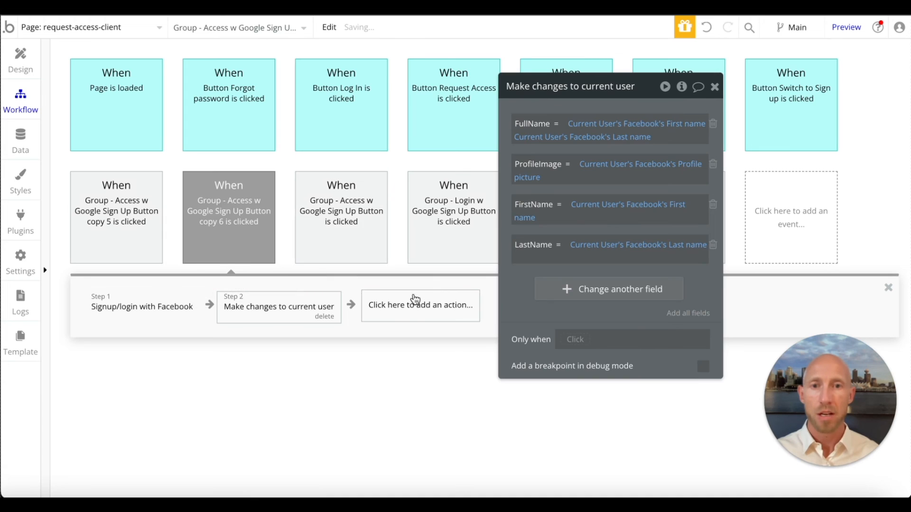
- Copy the Go to page 0-assignments action from the Facebook signup workflow to the end of the Facebook login workflow
click(92, 218)
right_click(581, 302)
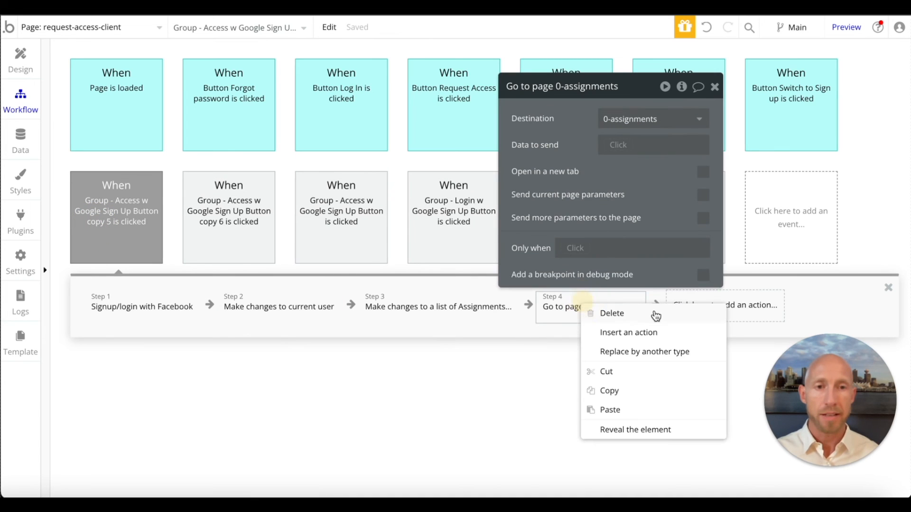
click(637, 387)
click(228, 232)
right_click(422, 314)
click(447, 319)
- Review the signup workflow's Go to page 0-assignments action and open the All Users app data
click(144, 240)
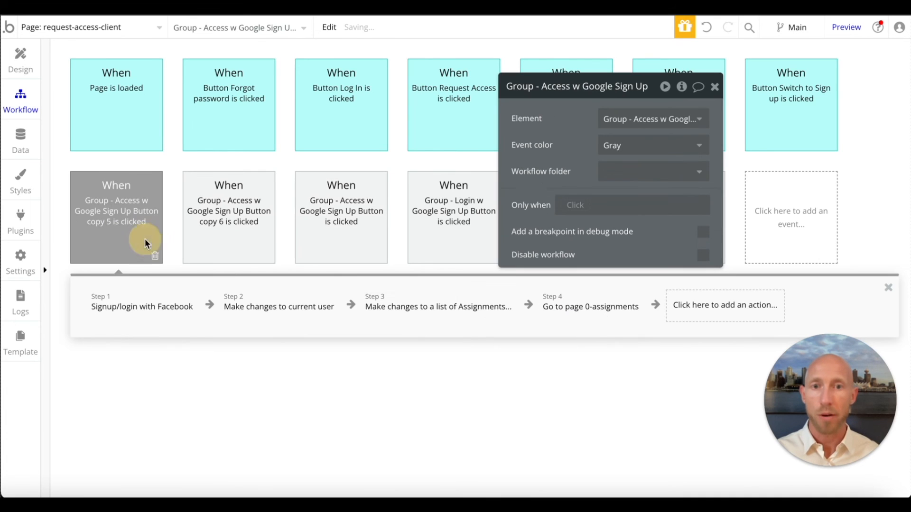
click(593, 307)
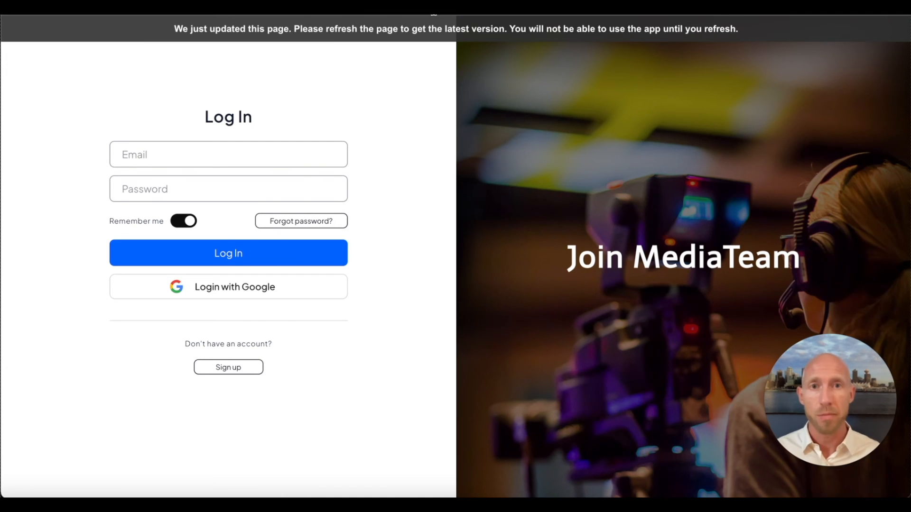
click(438, 28)
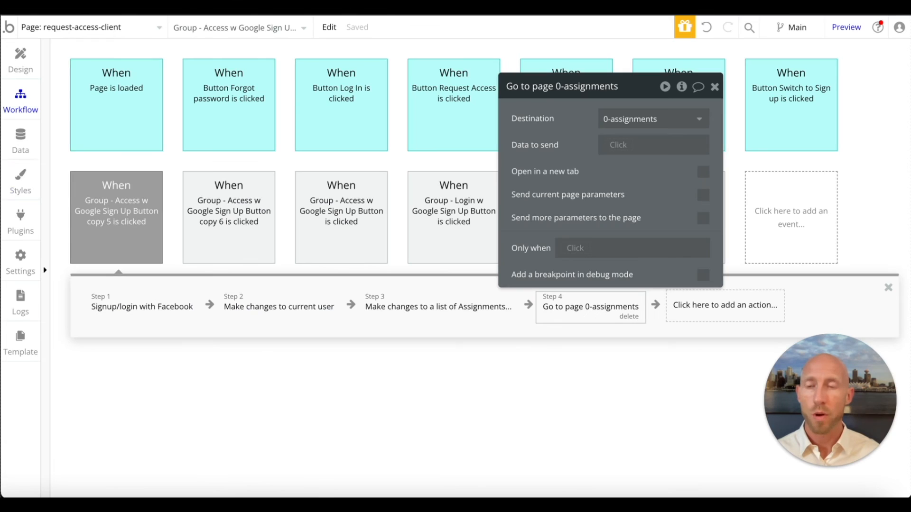
click(20, 138)
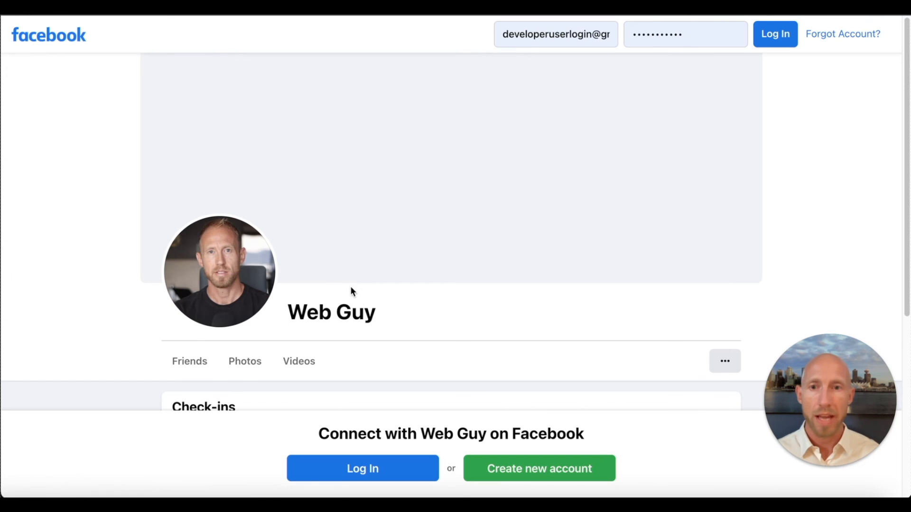
- Switch to the Facebook test account's profile page and check its name and login email
drag(375, 313, 285, 310)
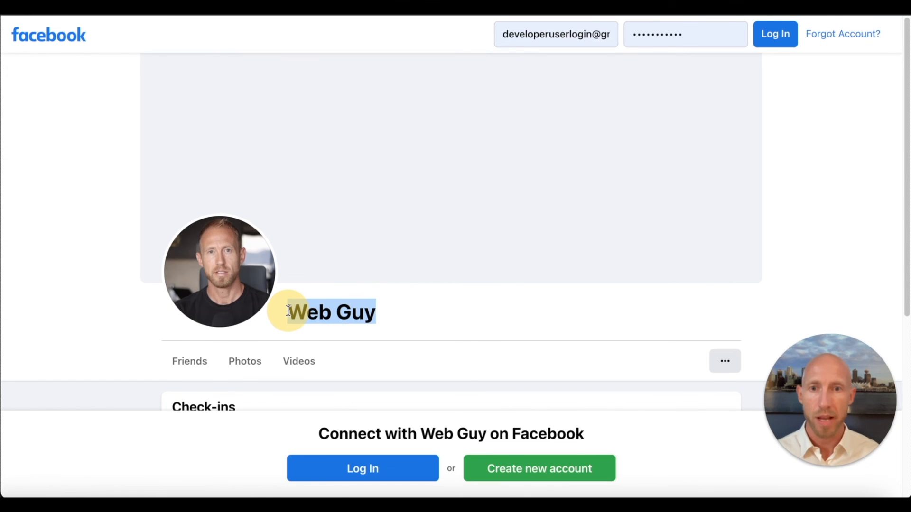
click(491, 314)
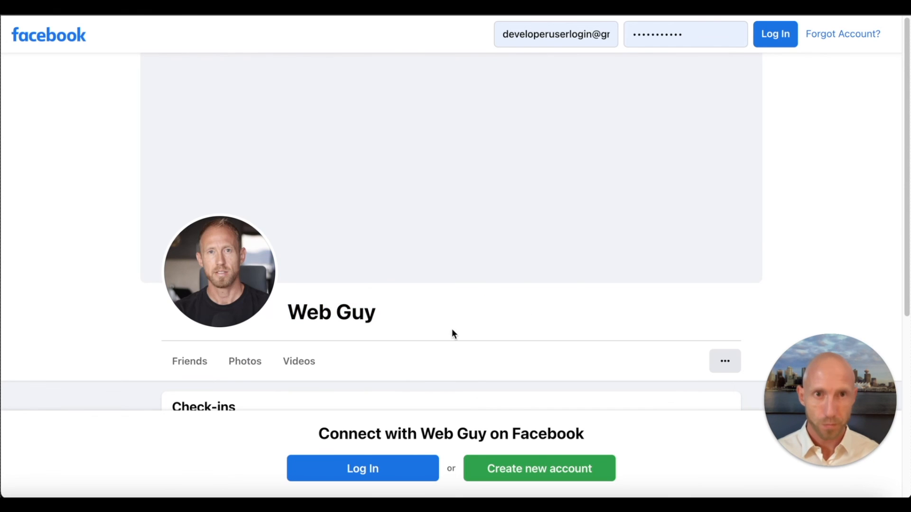
double_click(526, 35)
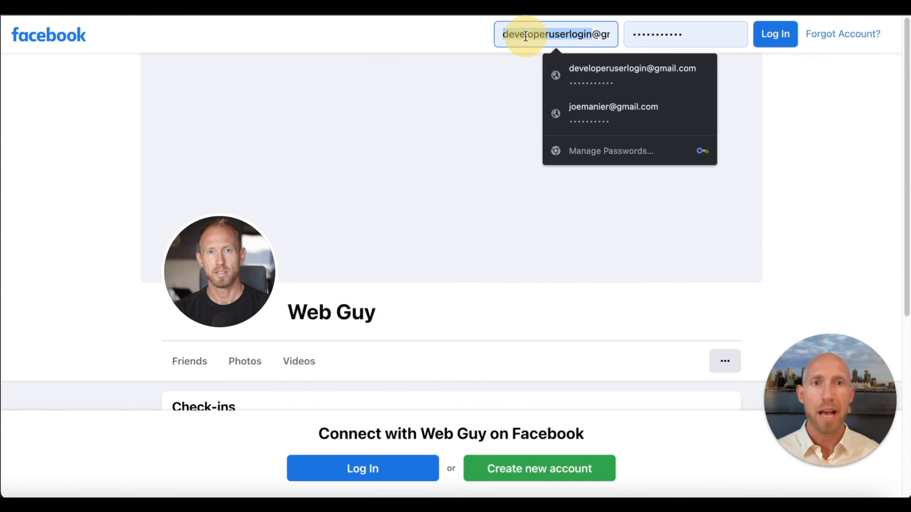
click(442, 38)
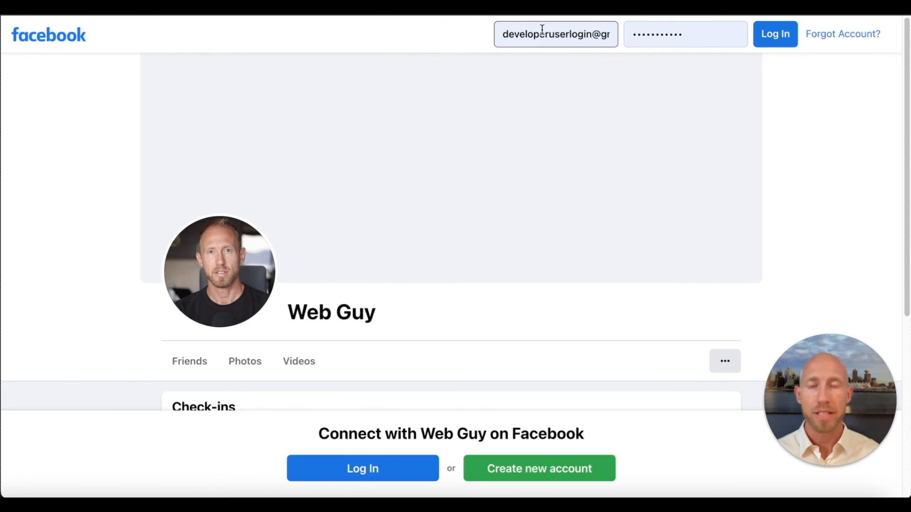
drag(294, 315, 400, 312)
click(399, 312)
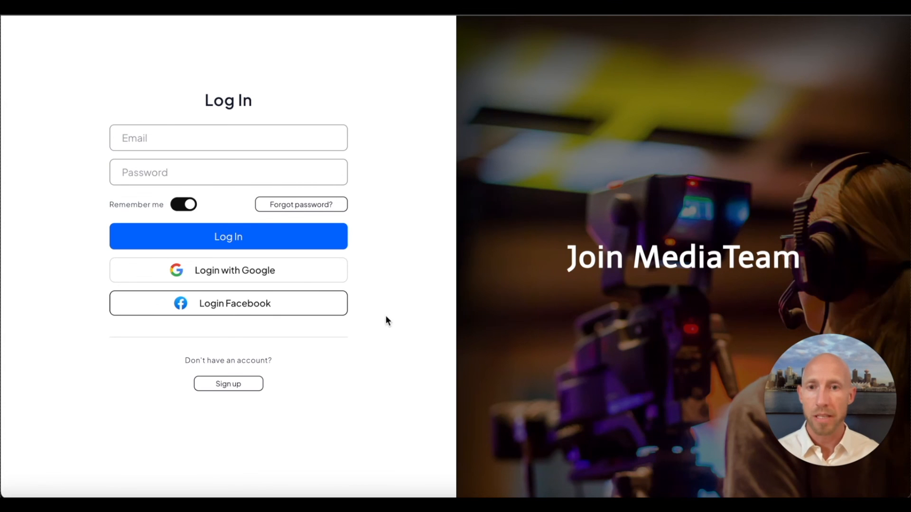
click(315, 309)
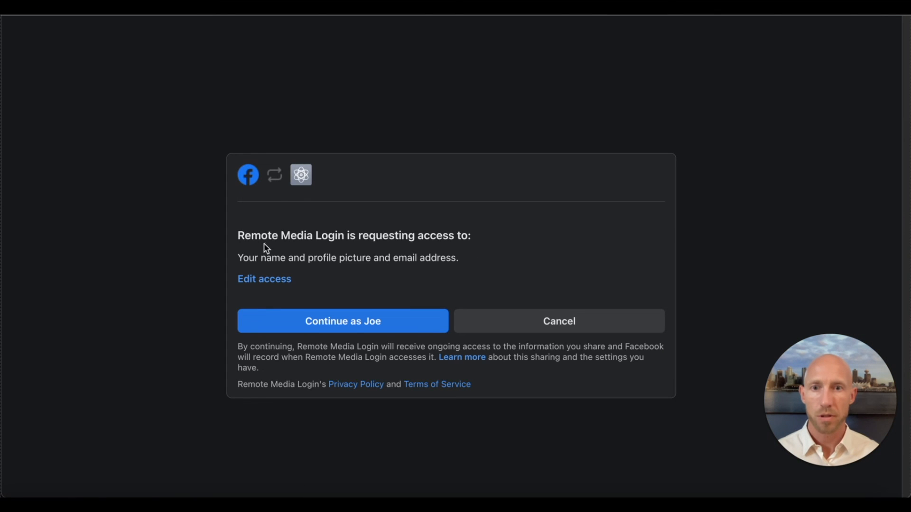
drag(239, 236, 471, 236)
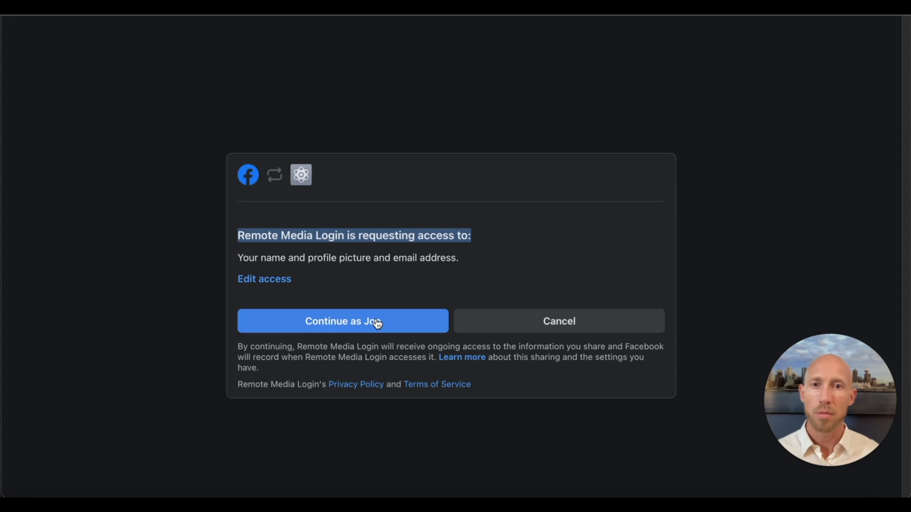
click(385, 202)
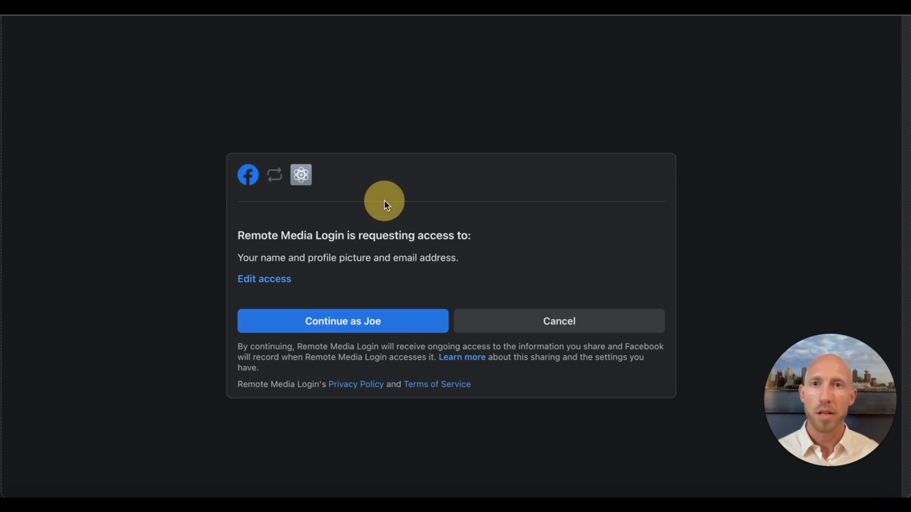
click(493, 325)
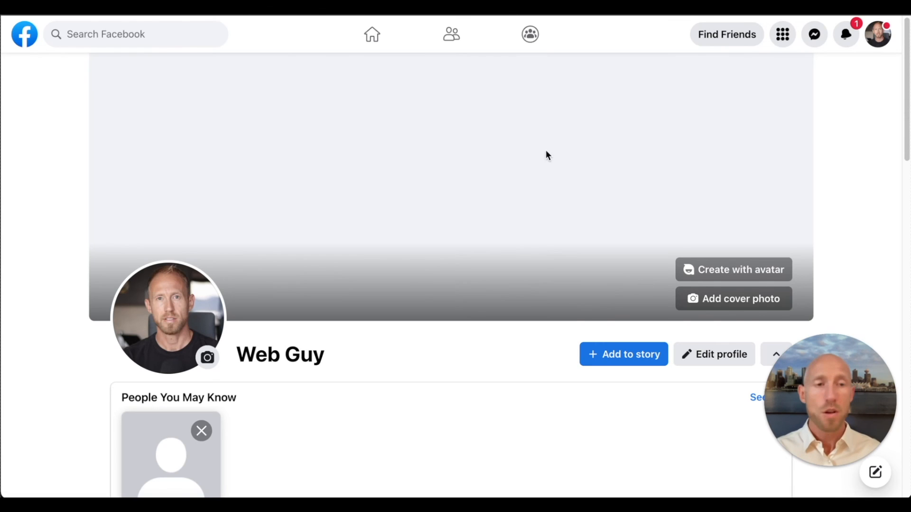
- Log in on the app's preview page through Login Facebook, granting Remote Media Login access with the test account
click(78, 167)
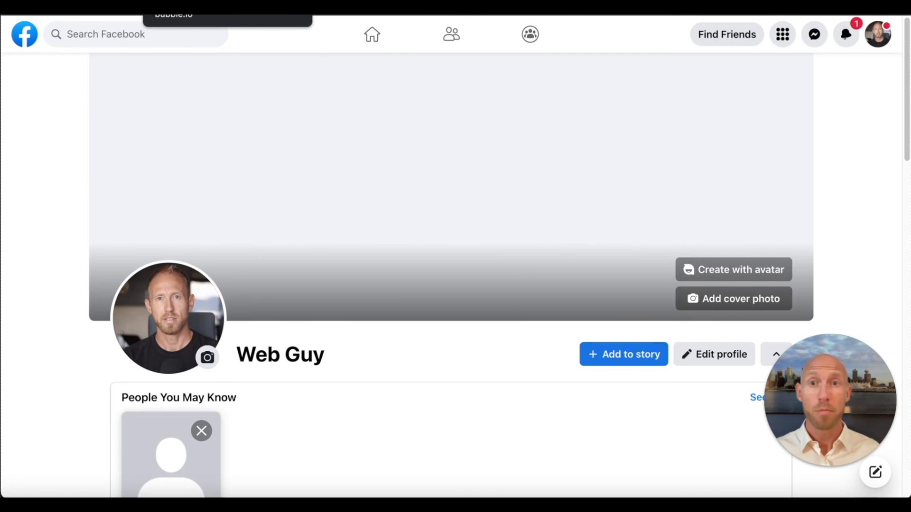
click(441, 7)
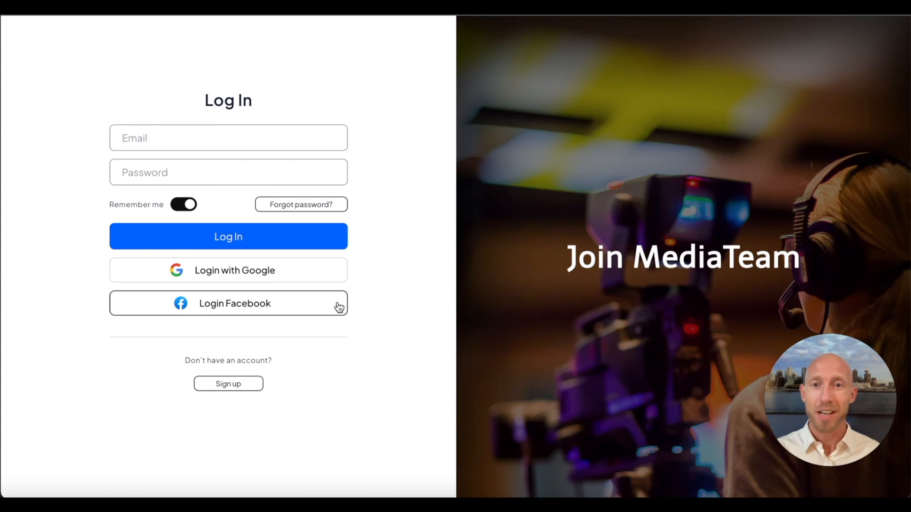
click(308, 313)
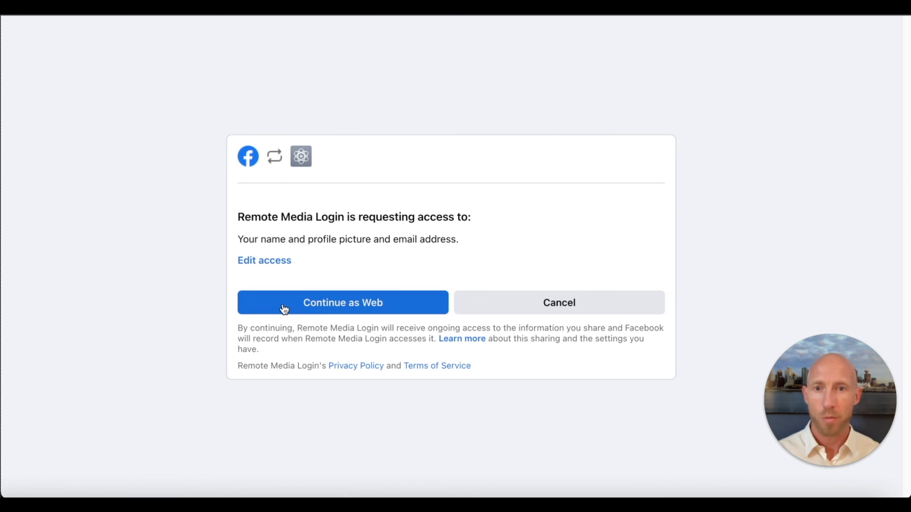
click(284, 309)
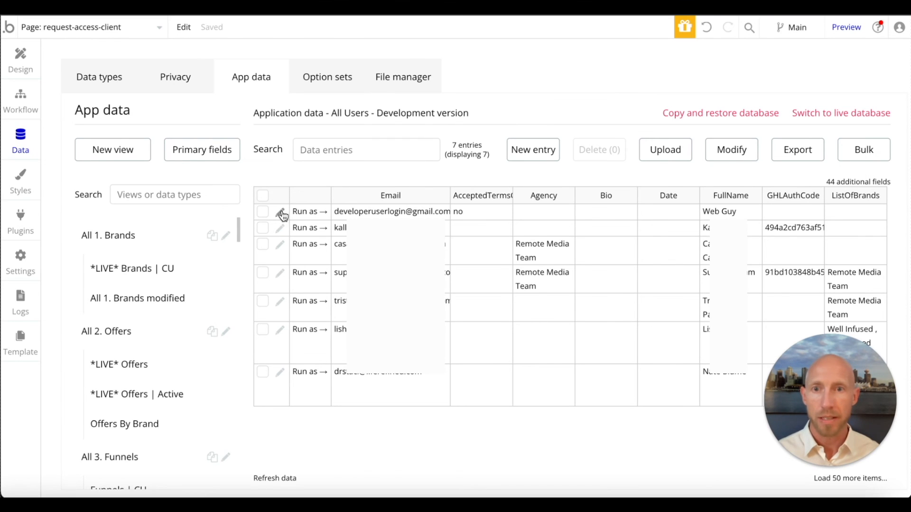
- Open the test user's entry in the Bubble app data and check its name, ProfileImage, onboarding and email fields
click(280, 213)
triple_click(469, 187)
click(234, 185)
scroll(337, 211, down, 7)
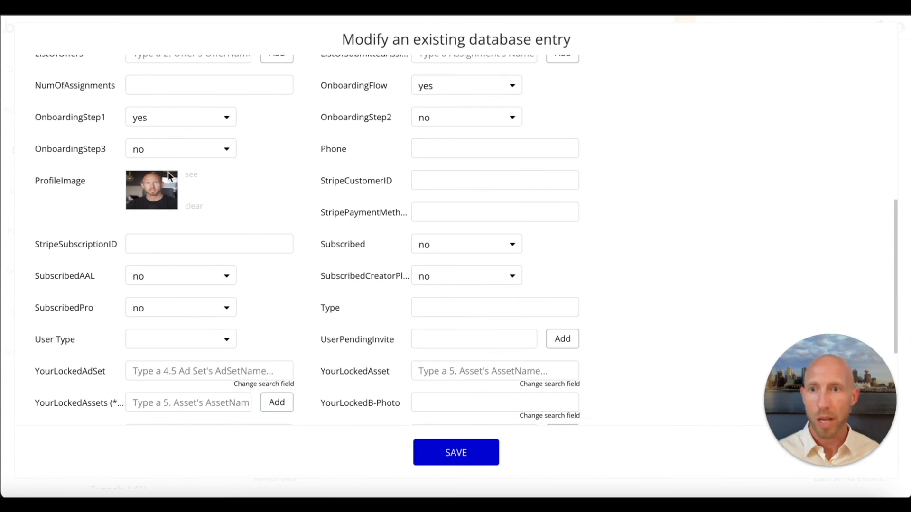
scroll(341, 313, down, 4)
double_click(472, 326)
triple_click(471, 325)
drag(806, 389, 807, 357)
click(684, 359)
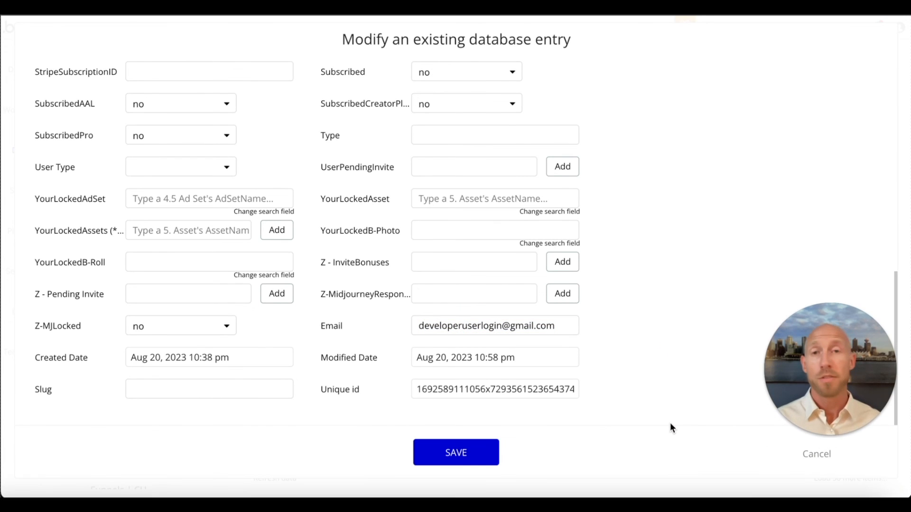